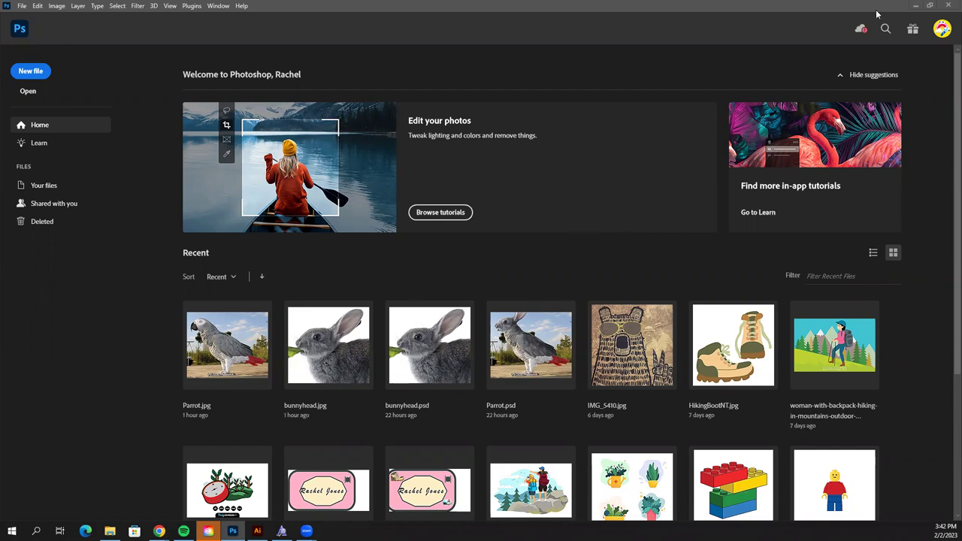
Step: Switch to Chrome and open the Surrealism Project folder in the Digital Design course materials
click(914, 5)
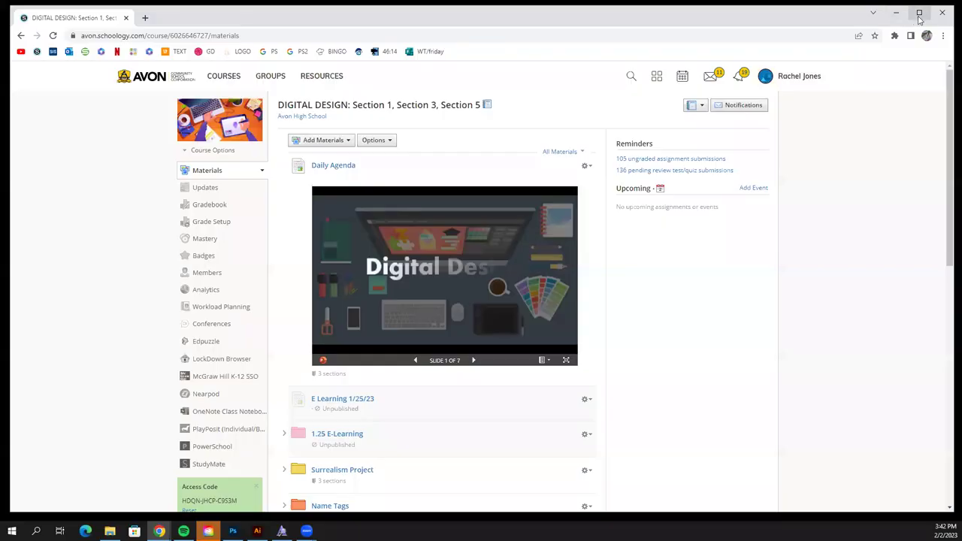
click(918, 15)
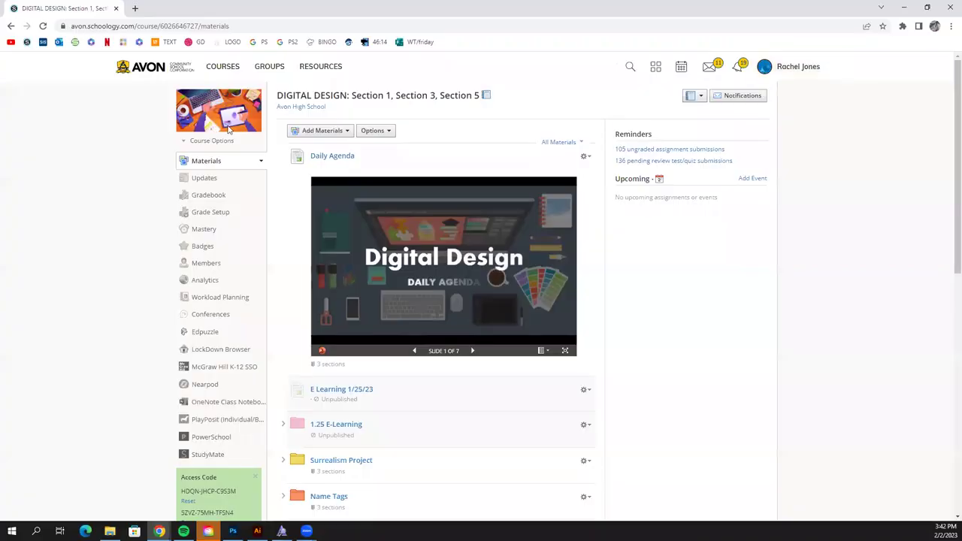
mouse_move(235, 117)
scroll(350, 221, down, 3)
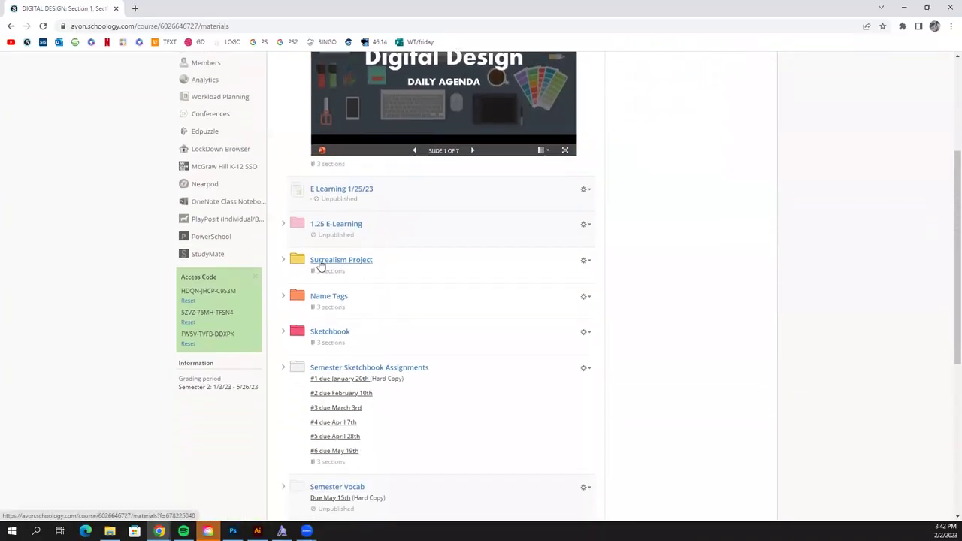
click(359, 262)
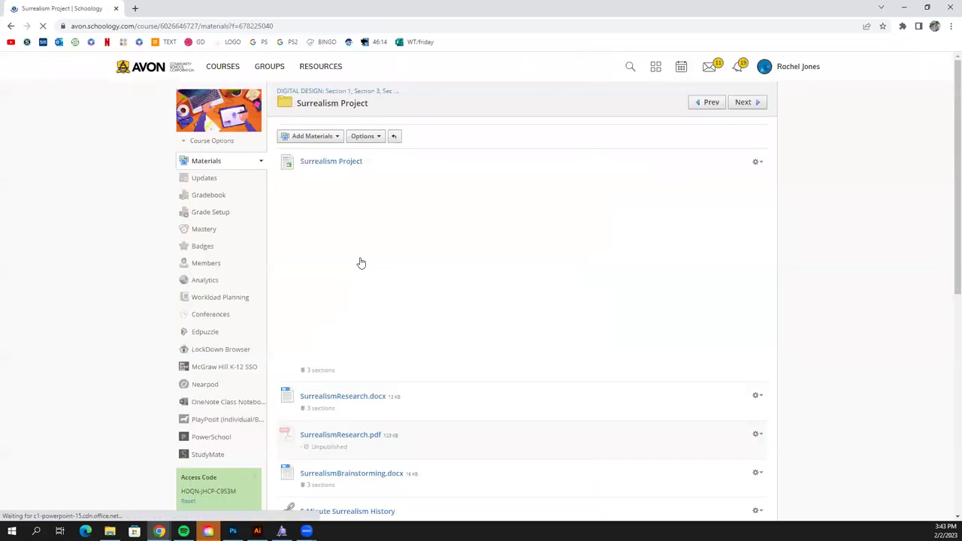
Step: Open the Photos for Tutorial folder listed among the Surrealism Project materials
scroll(361, 261, down, 2)
scroll(361, 259, down, 1)
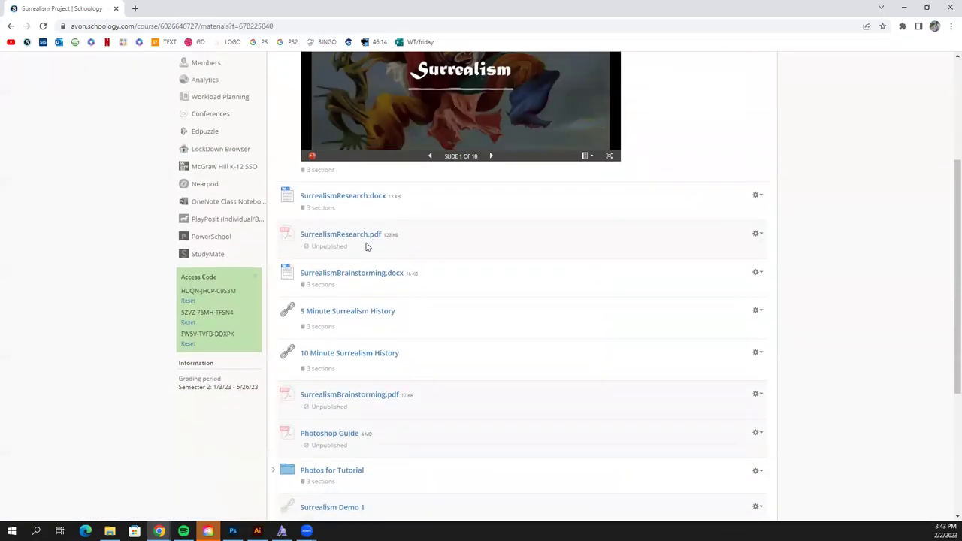
scroll(365, 417, down, 1)
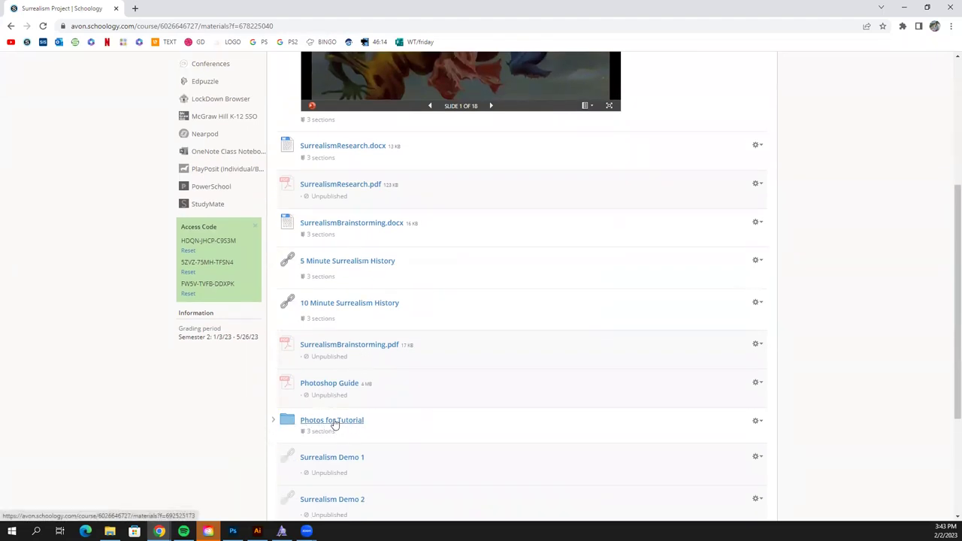
click(302, 421)
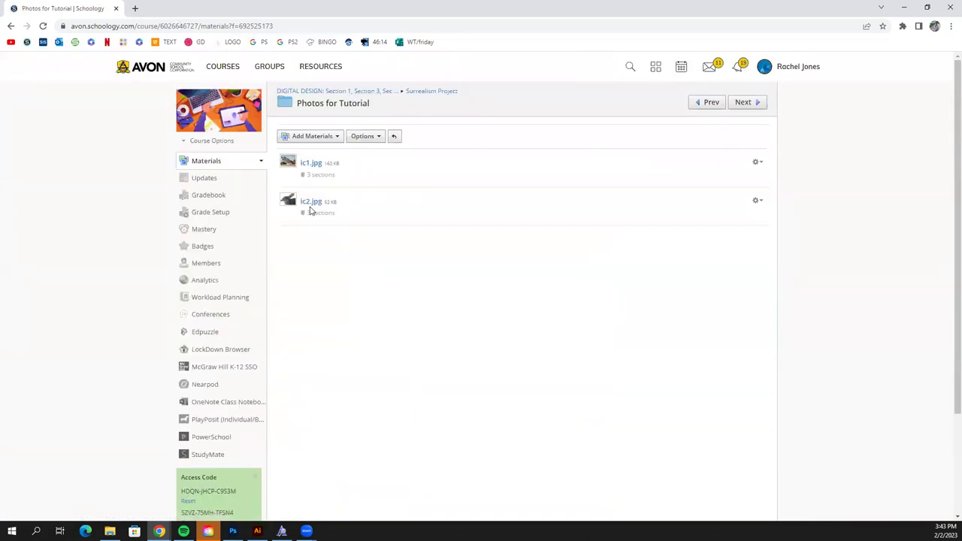
click(310, 164)
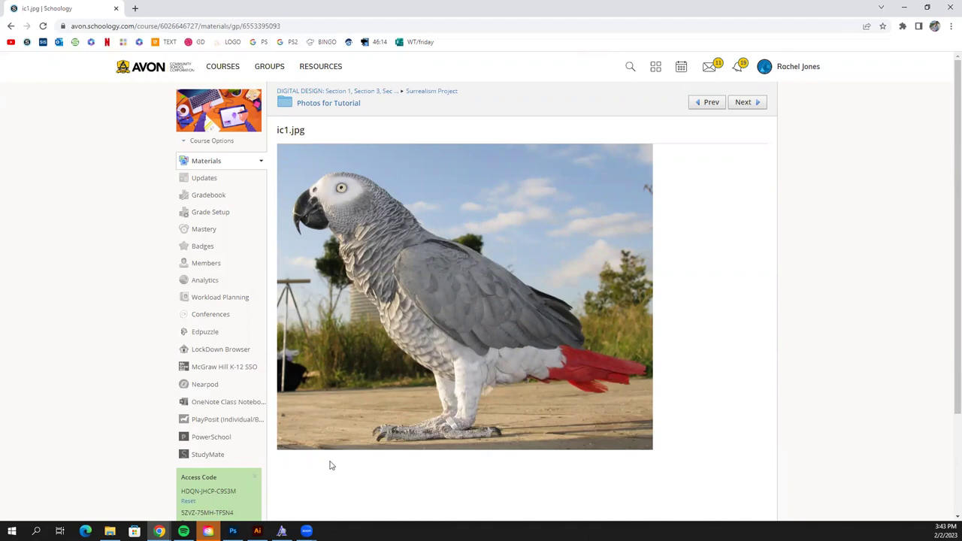
right_click(433, 293)
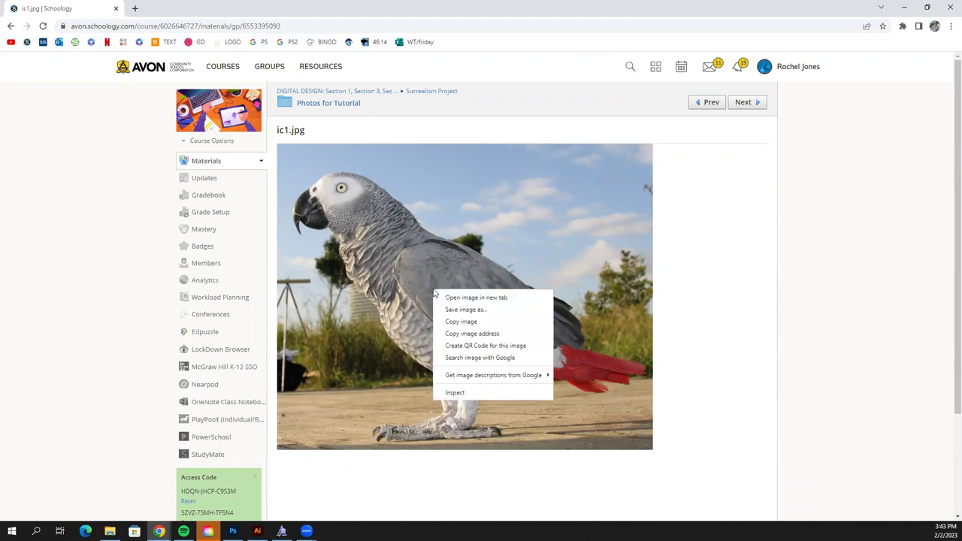
click(470, 314)
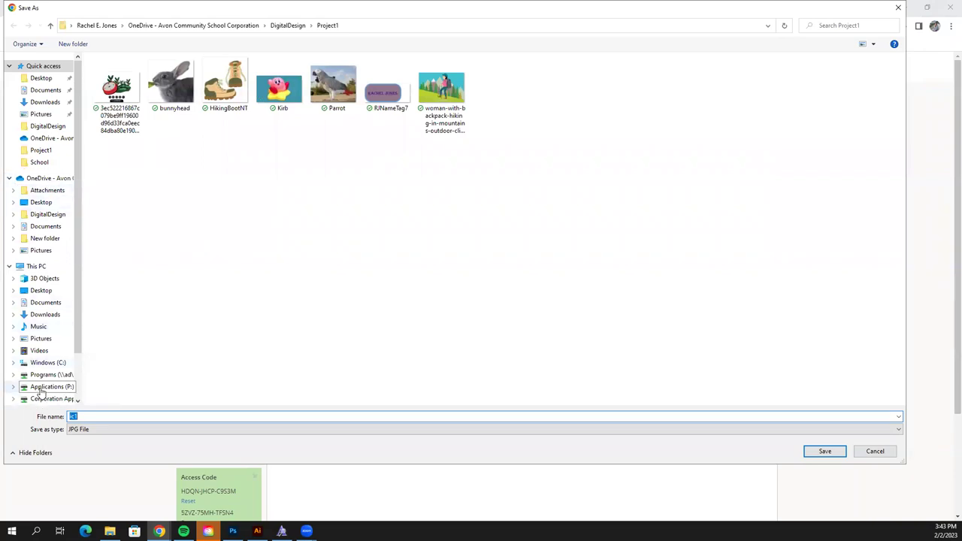
click(63, 215)
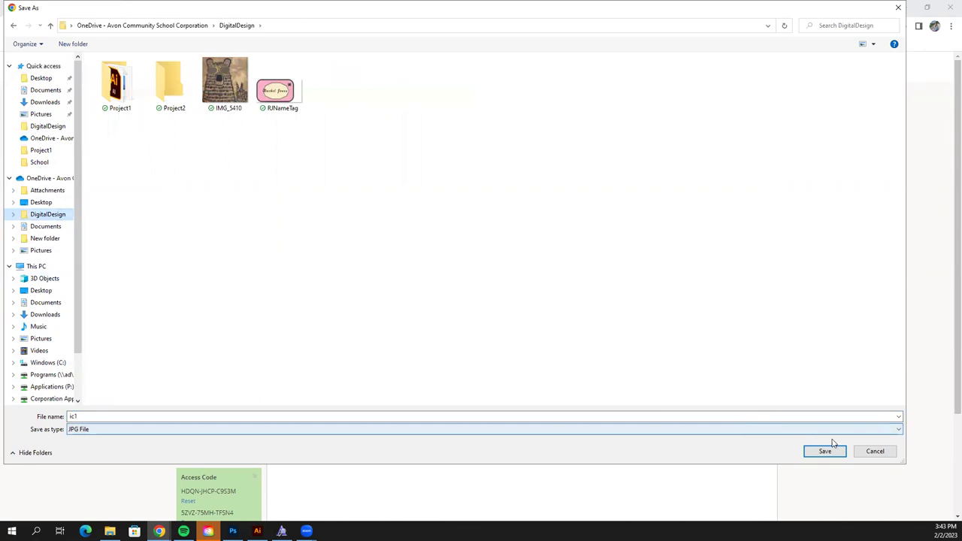
click(874, 450)
click(302, 107)
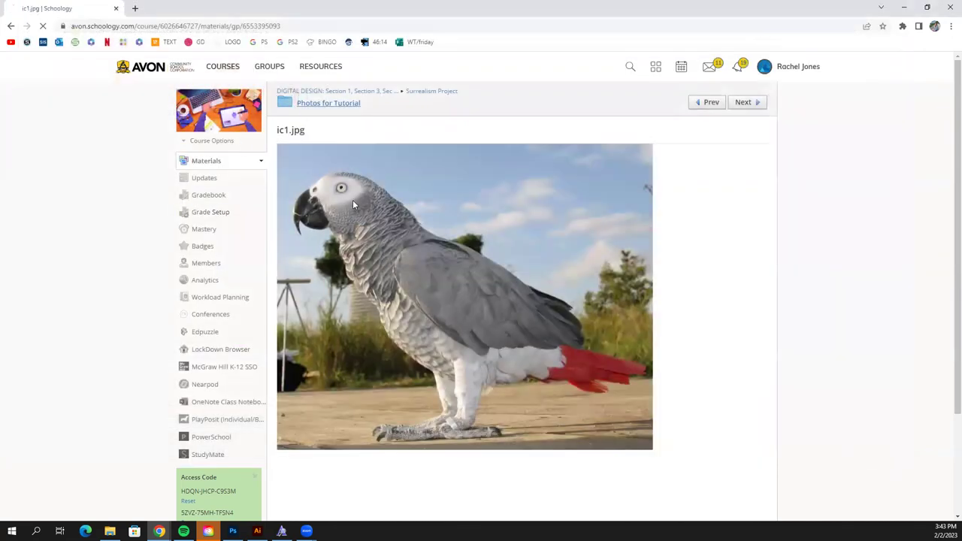
click(321, 208)
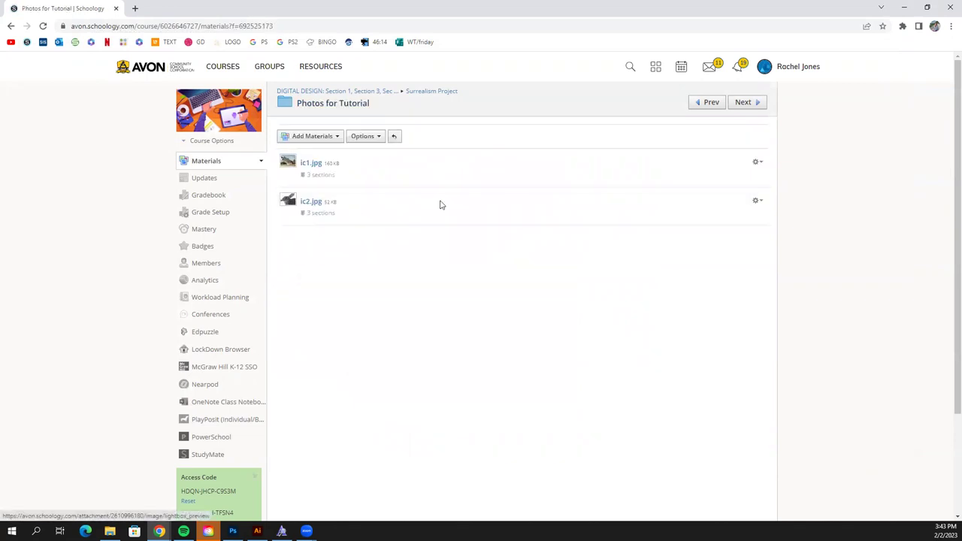
Step: Switch to Photoshop and open the bunnyhead and Parrot images together from the Project1 folder
click(905, 9)
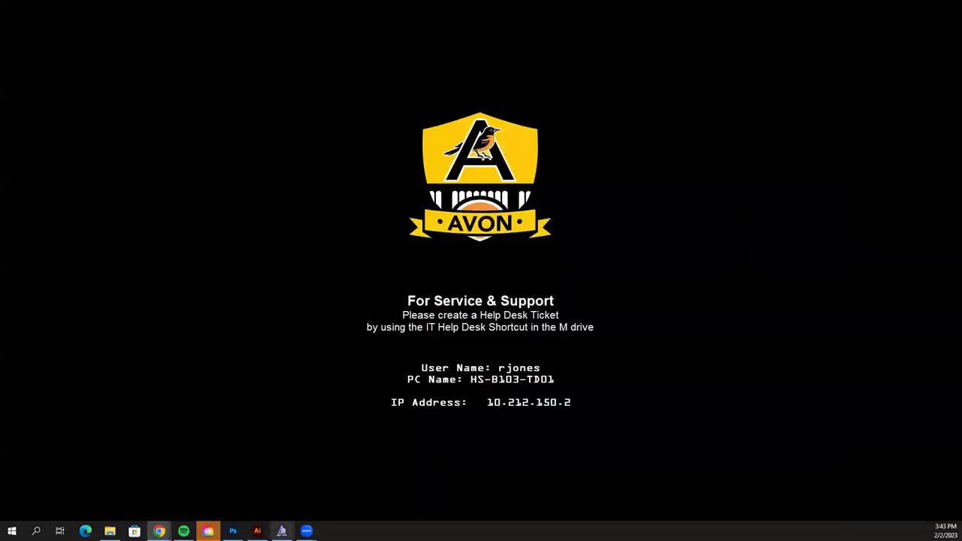
click(232, 531)
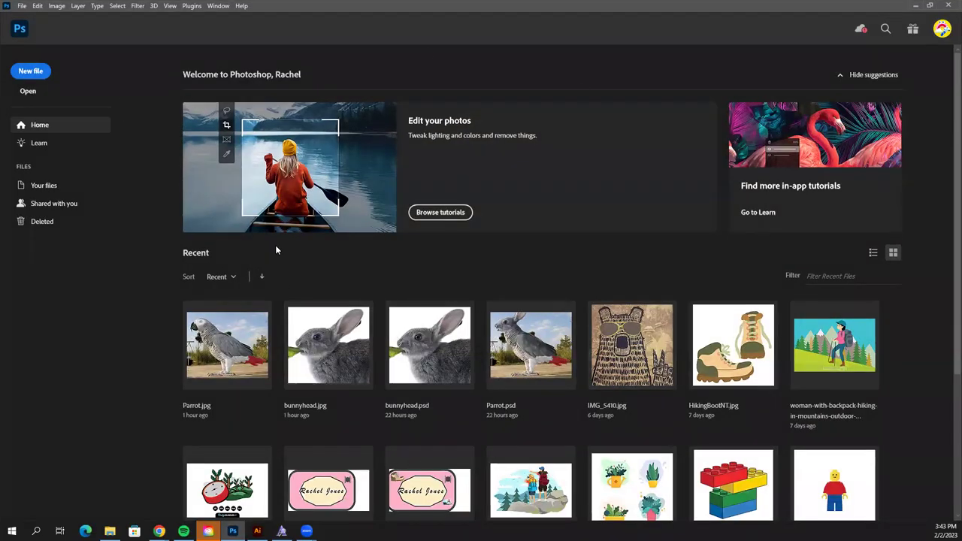
click(27, 91)
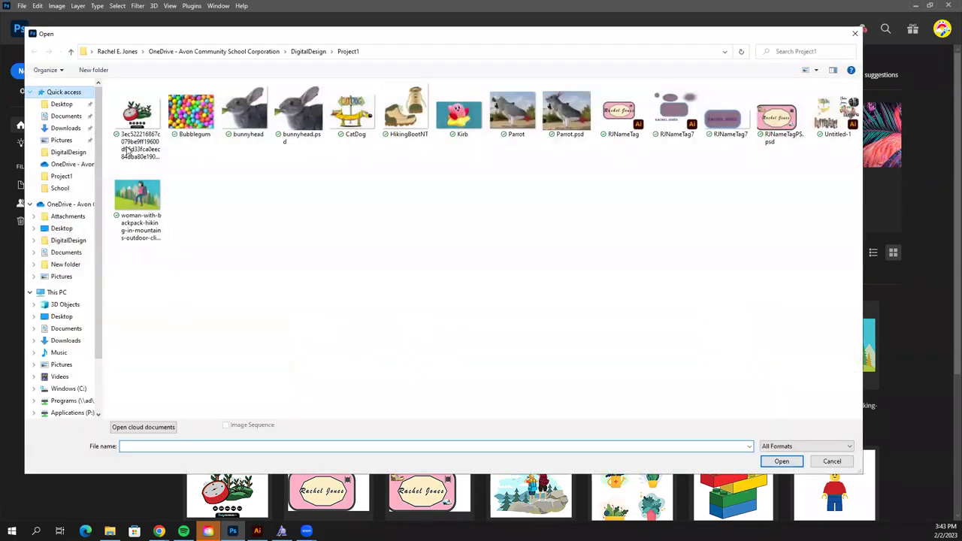
click(223, 86)
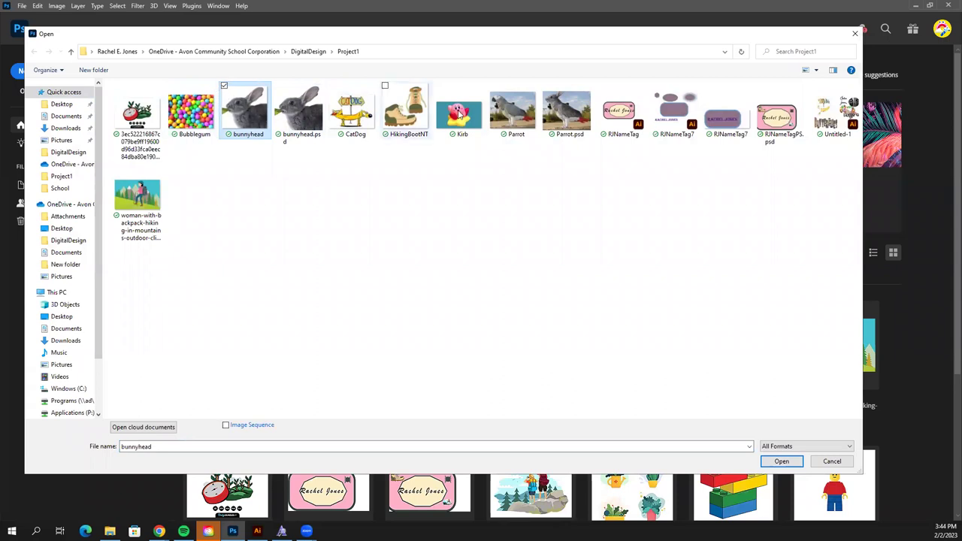
click(492, 86)
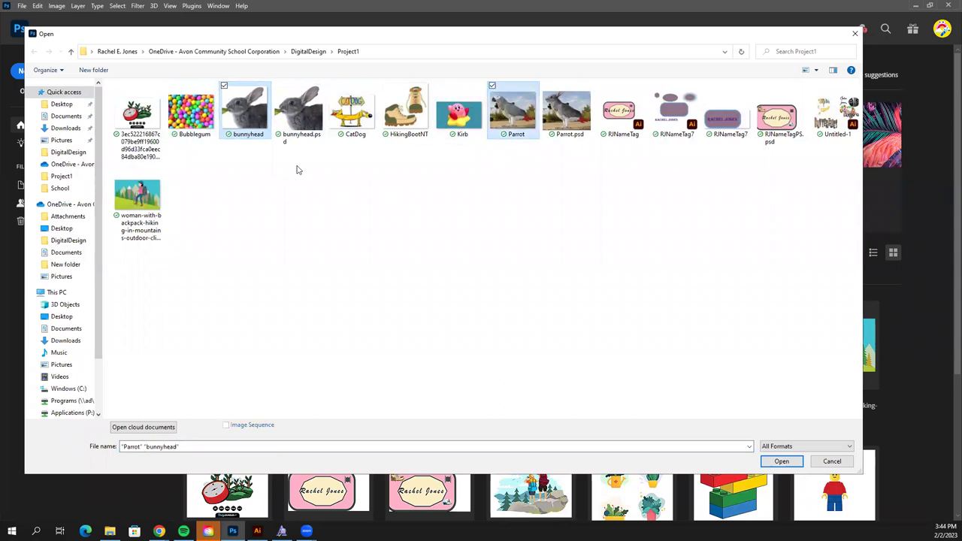
drag(243, 160, 474, 360)
drag(220, 203, 305, 157)
click(333, 204)
click(233, 105)
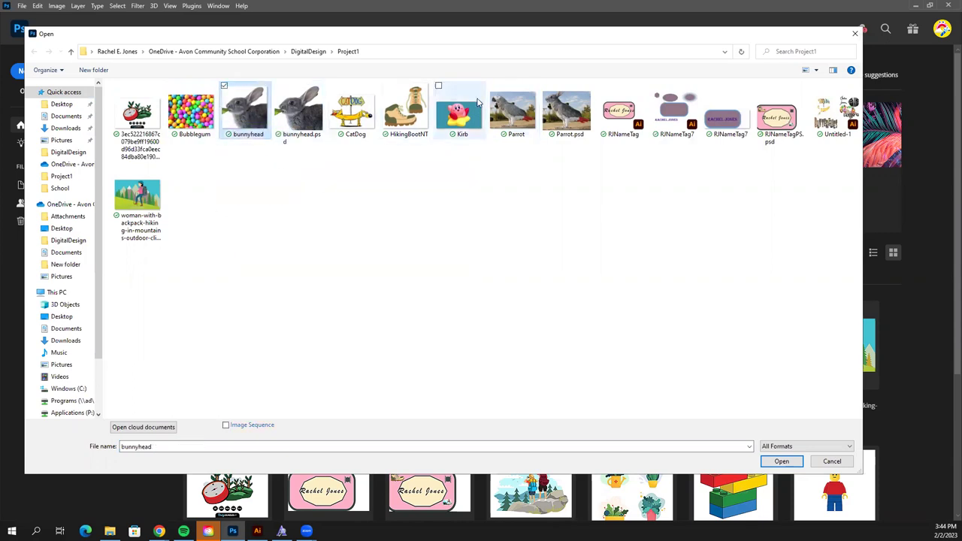
click(492, 87)
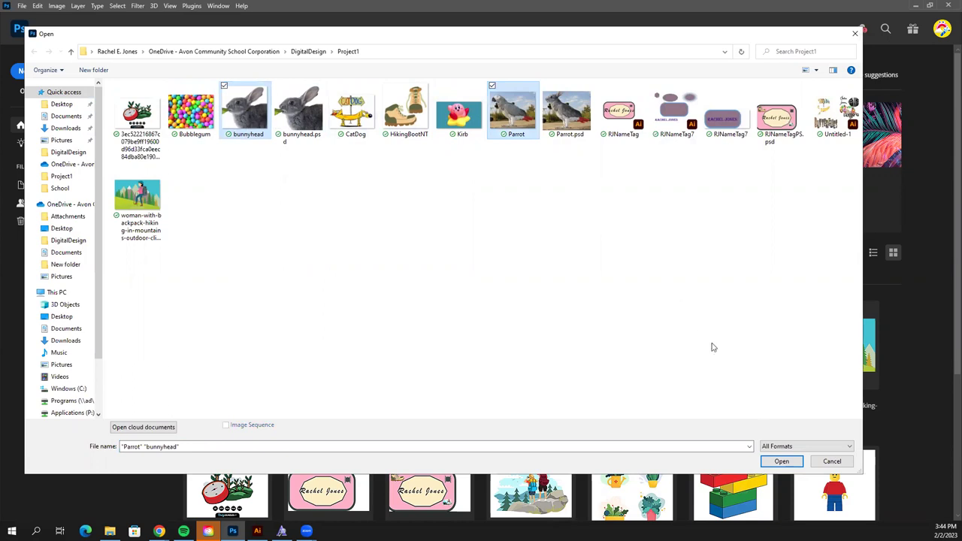
click(783, 461)
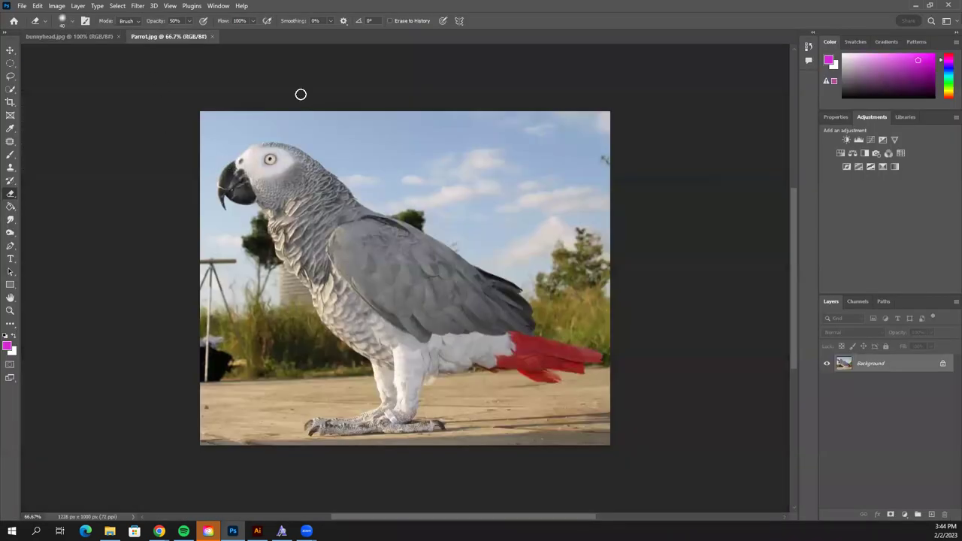
click(23, 6)
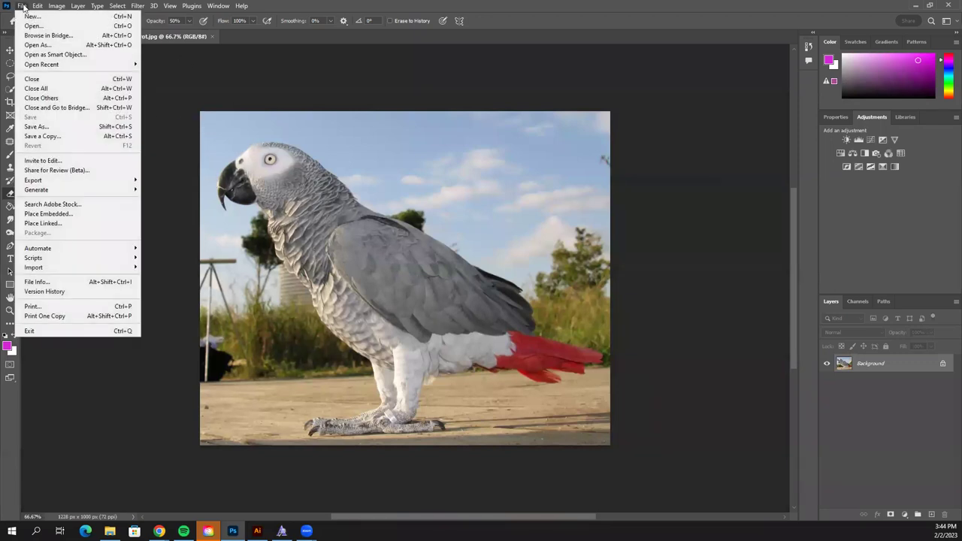
click(31, 26)
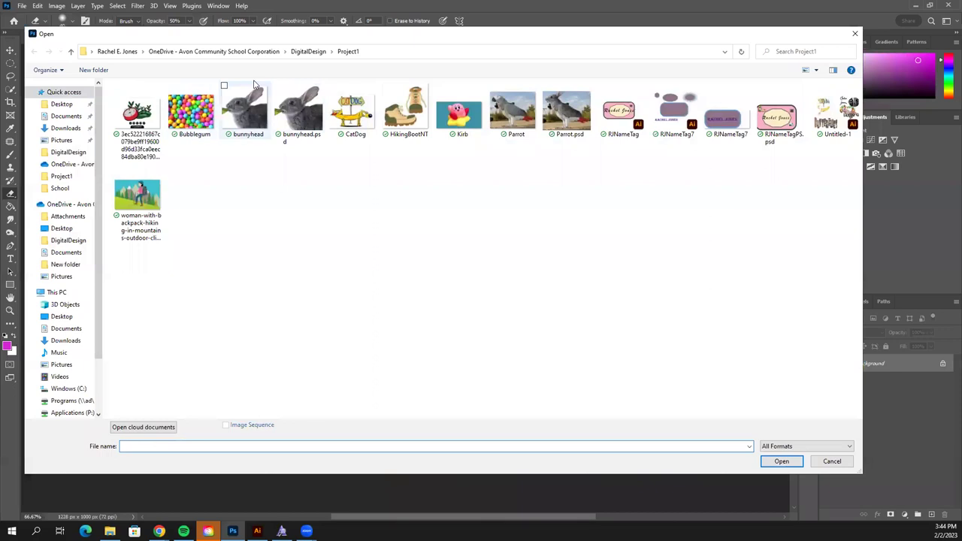
double_click(512, 113)
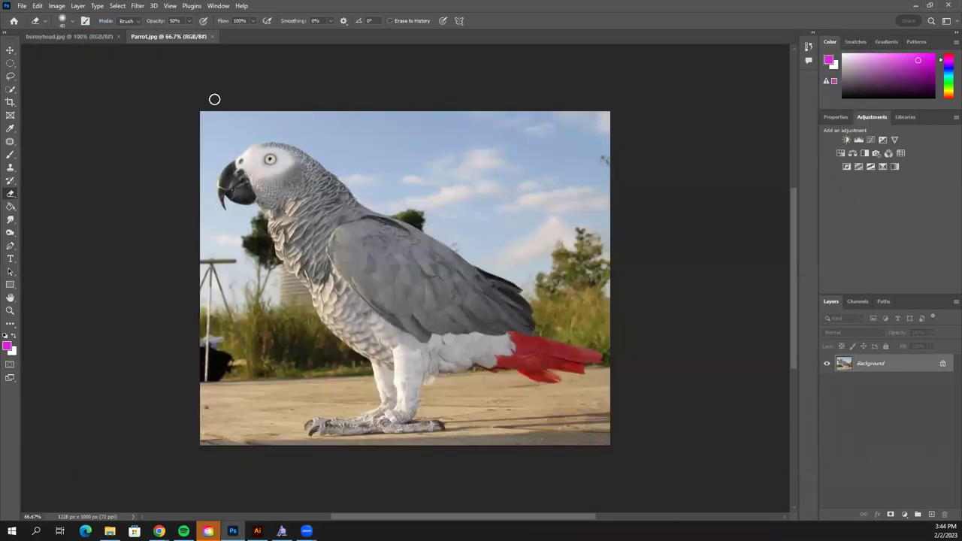
click(109, 38)
click(172, 37)
Step: Choose the Move tool with transform controls shown and unlock the Parrot image's background layer
click(9, 52)
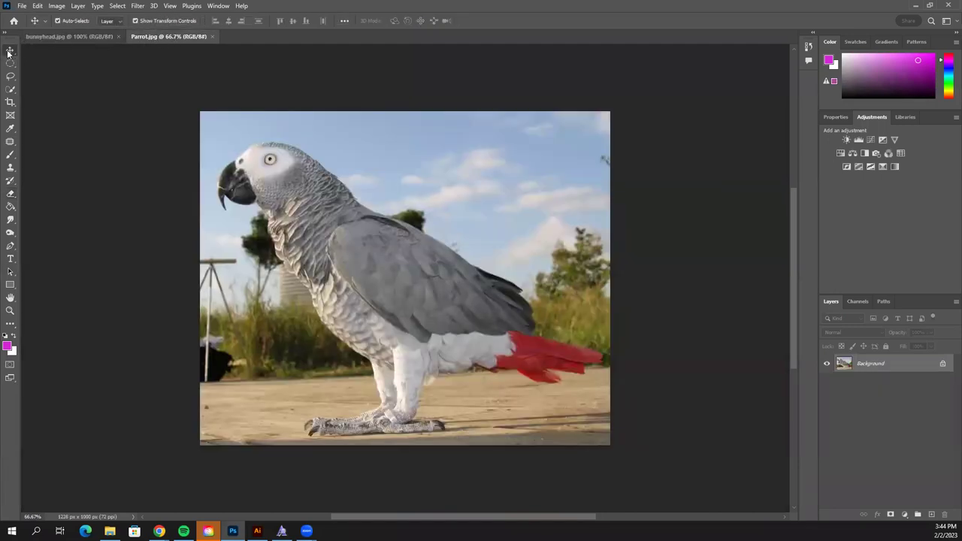
click(136, 21)
click(943, 364)
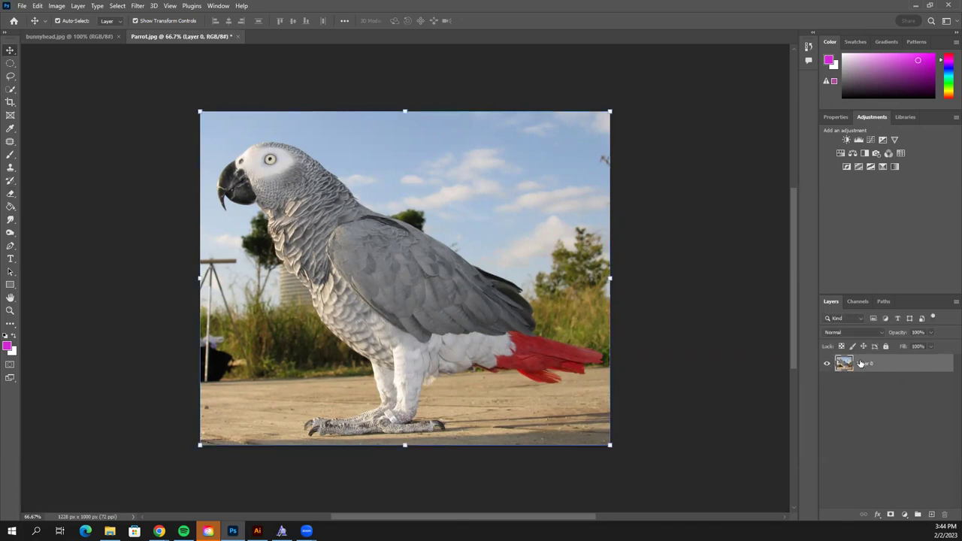
Step: Bring the bunnyhead.jpg document forward and unlock its background layer
click(73, 36)
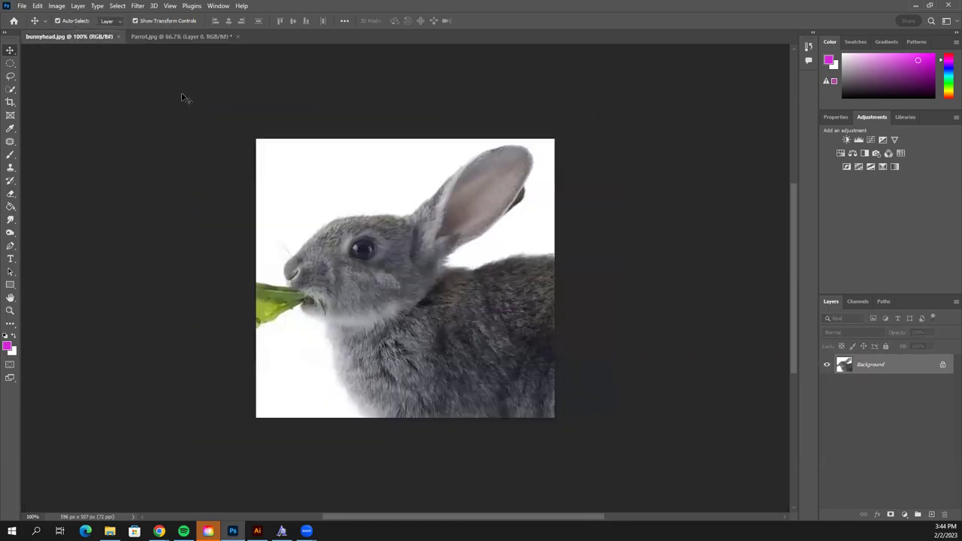
click(174, 36)
click(101, 37)
click(141, 36)
click(98, 36)
click(943, 366)
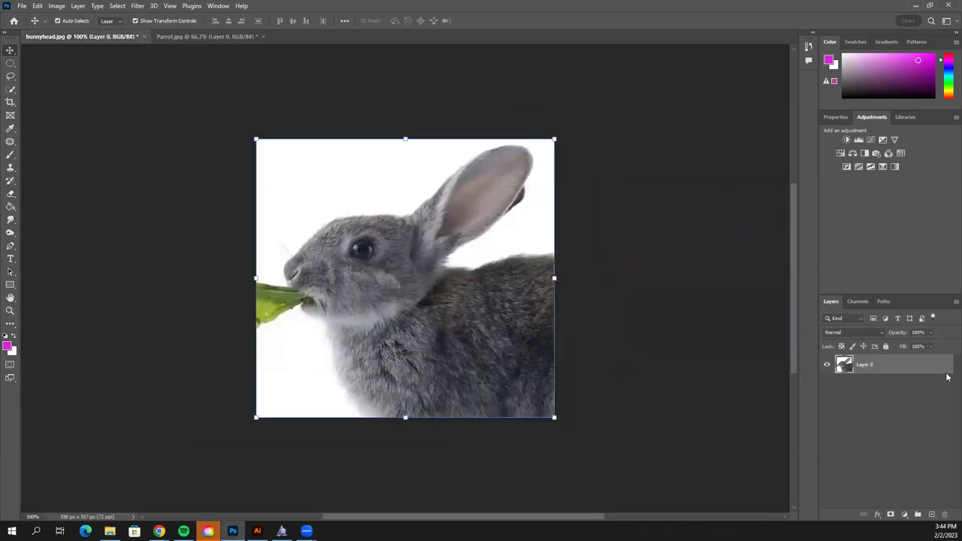
Step: Reorder the open documents so Parrot.jpg comes before bunnyhead.jpg, and bring the bunny image forward
click(214, 36)
drag(230, 37, 96, 39)
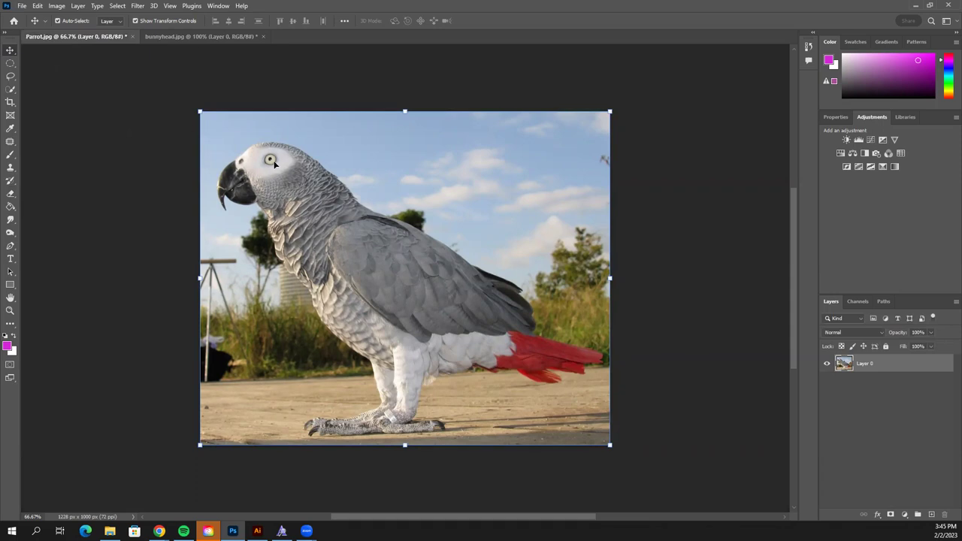
drag(224, 35, 101, 36)
drag(181, 36, 67, 45)
mouse_move(182, 38)
mouse_down()
mouse_move(65, 44)
mouse_move(169, 51)
mouse_up()
drag(100, 51, 170, 33)
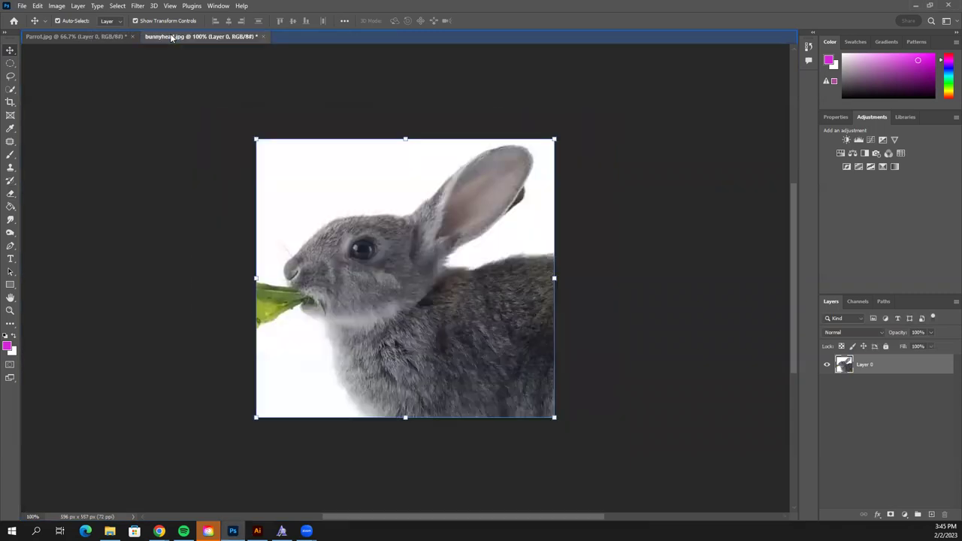
click(79, 36)
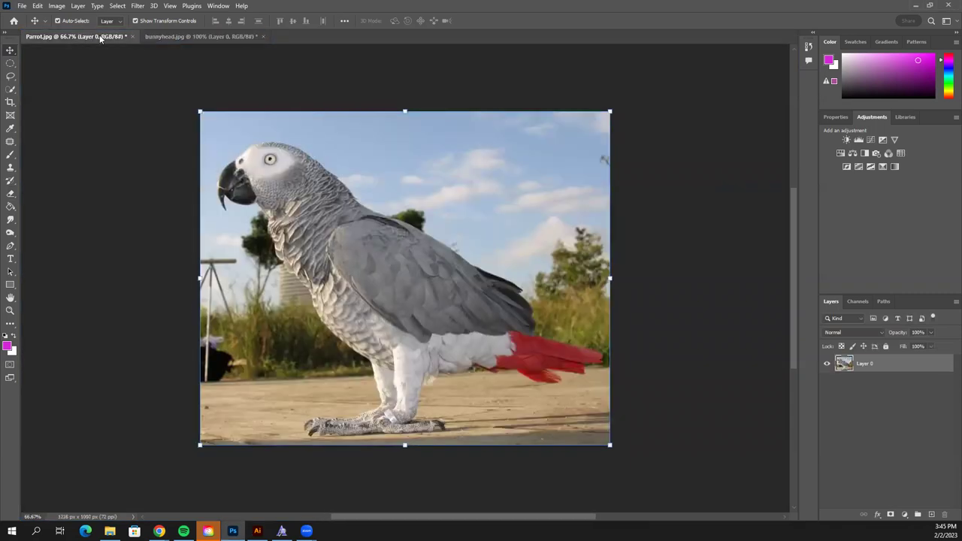
click(178, 36)
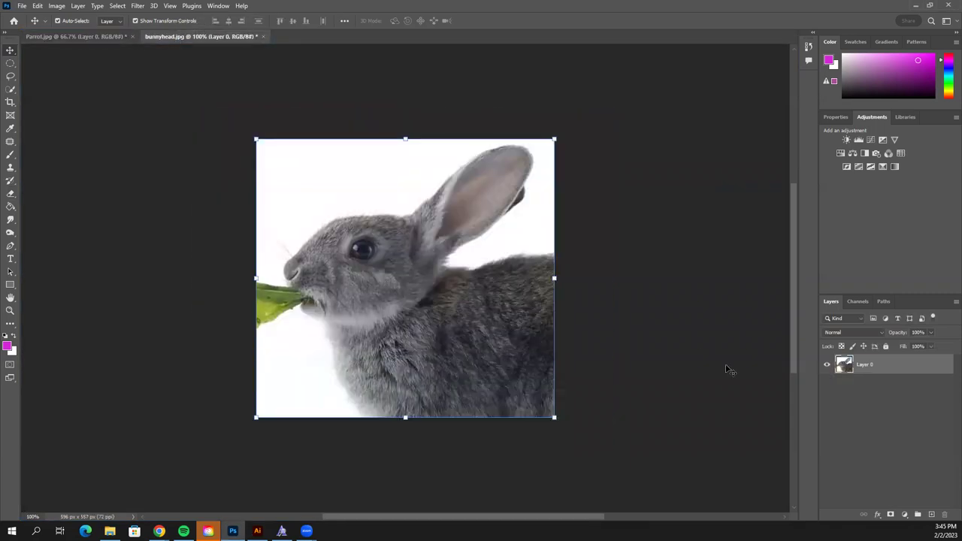
Step: Display the bunny layer's properties and examine the bunny's head and ear up close
click(834, 117)
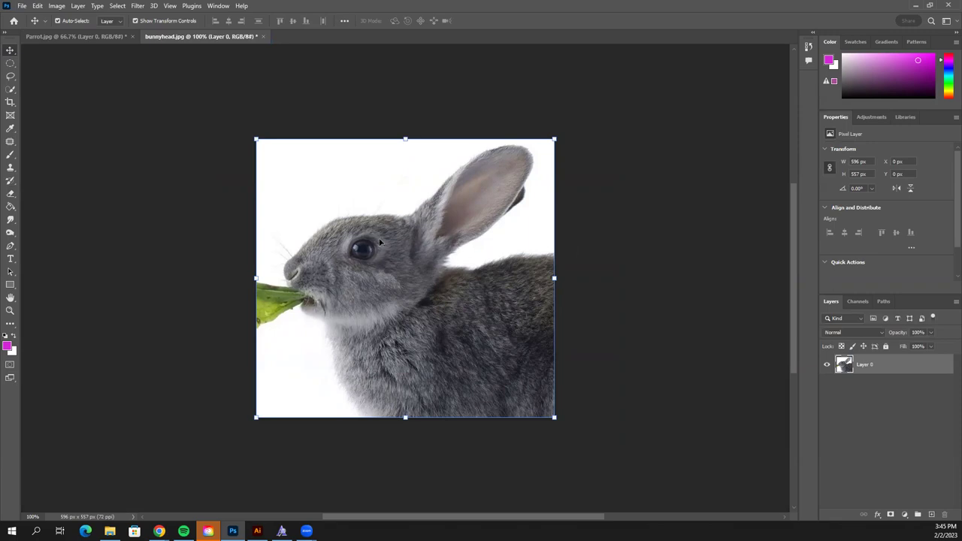
click(98, 38)
click(181, 35)
key(ctrl+plus)
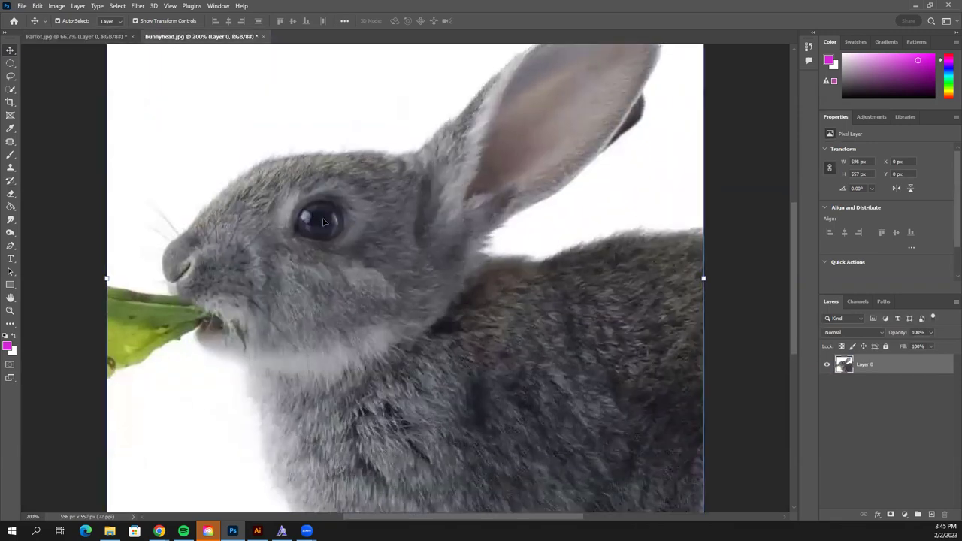
key(ctrl+plus)
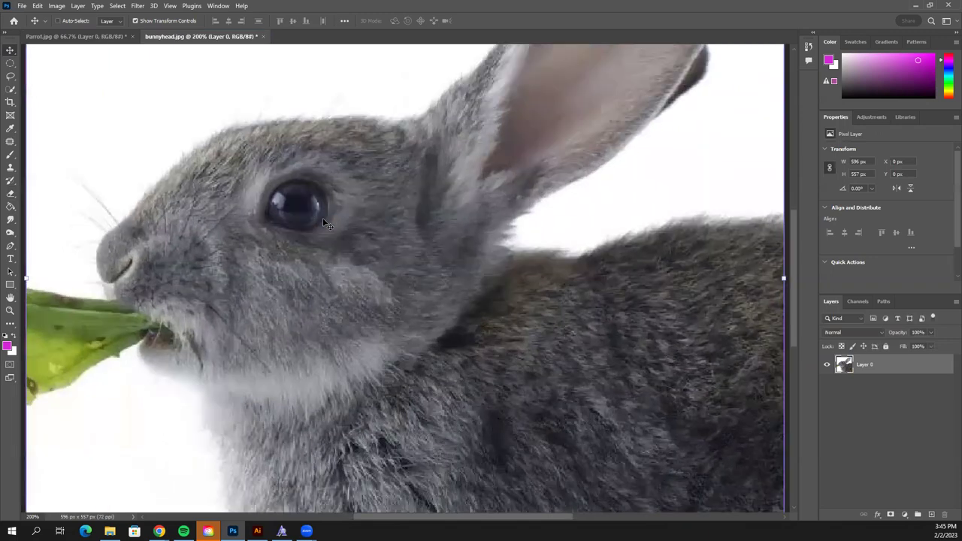
key(ctrl+plus)
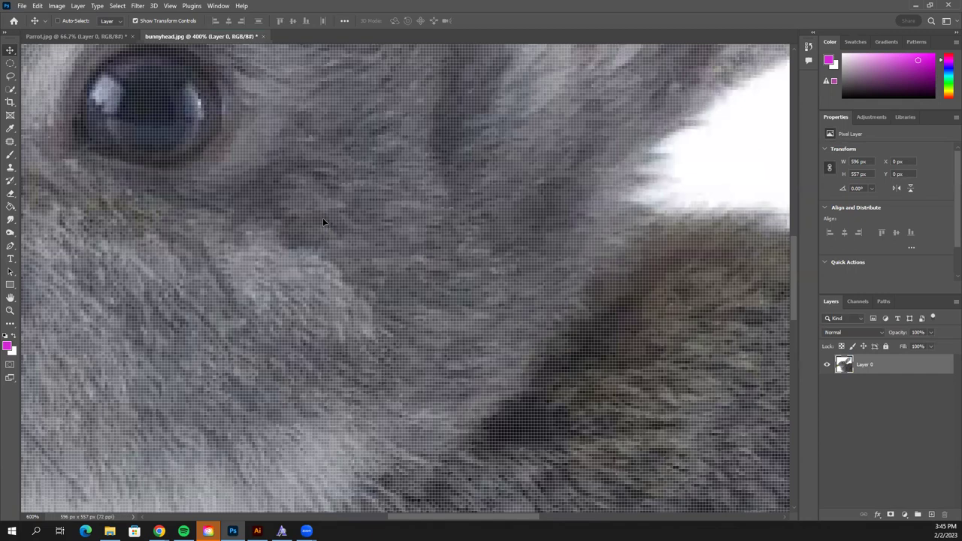
key(ctrl+minus)
key(ctrl+minus)
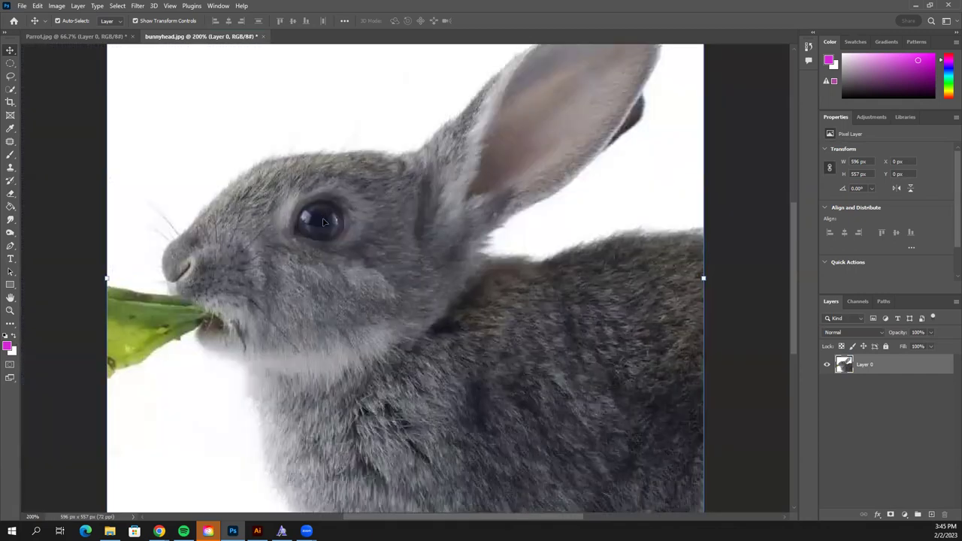
key(space)
drag(349, 165, 234, 191)
drag(390, 203, 386, 208)
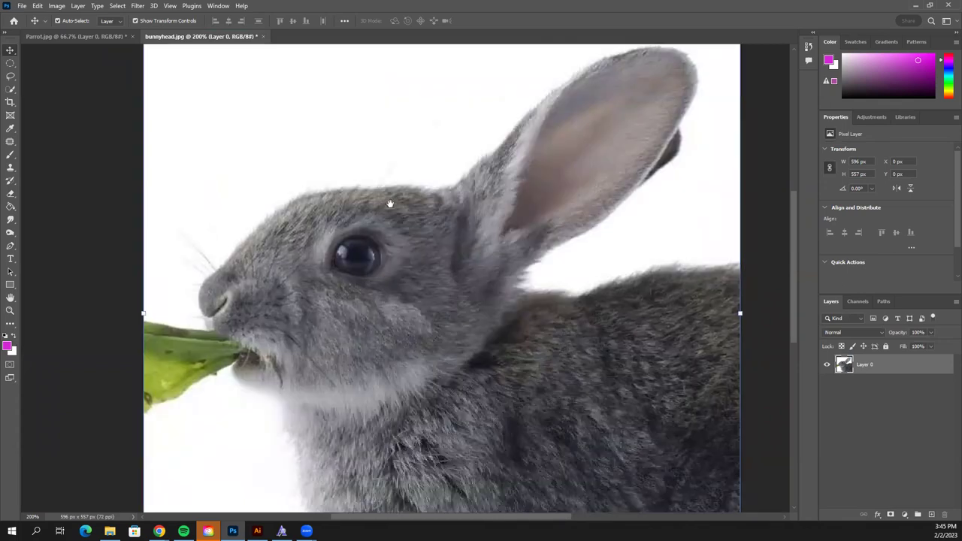
key(ctrl+plus)
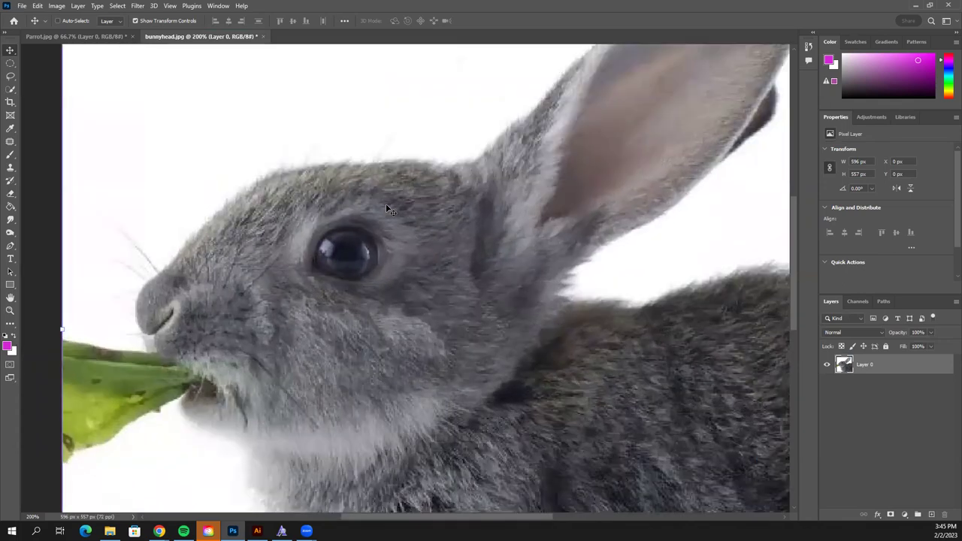
scroll(388, 210, up, 2)
scroll(371, 187, down, 2)
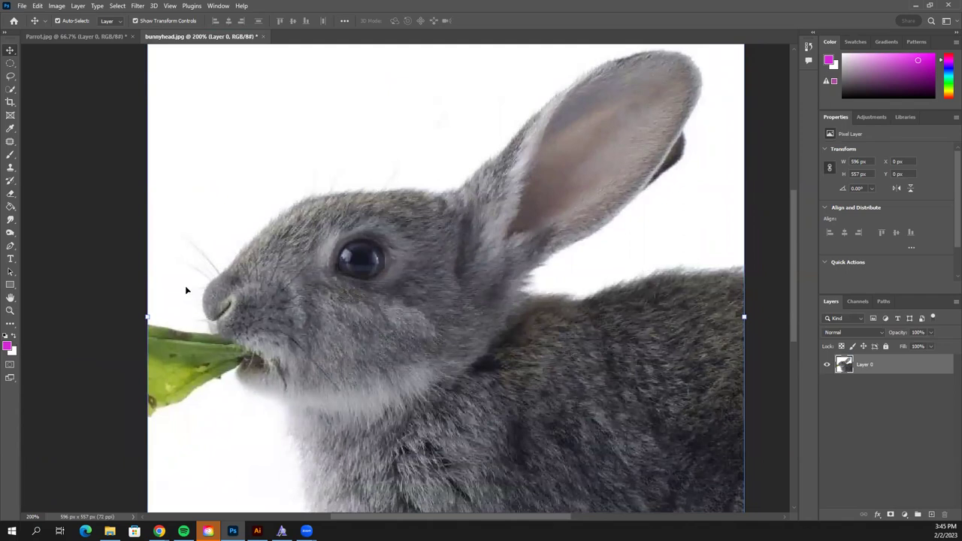
Step: Select the bunny's head and front ear with the Magnetic Lasso, tracing from the nose around the ear and back along the jaw
click(10, 81)
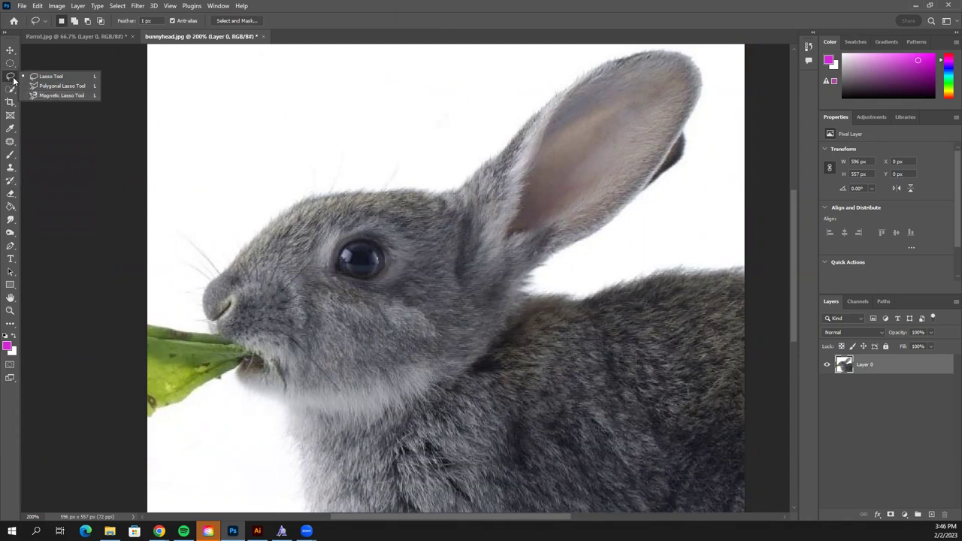
click(58, 95)
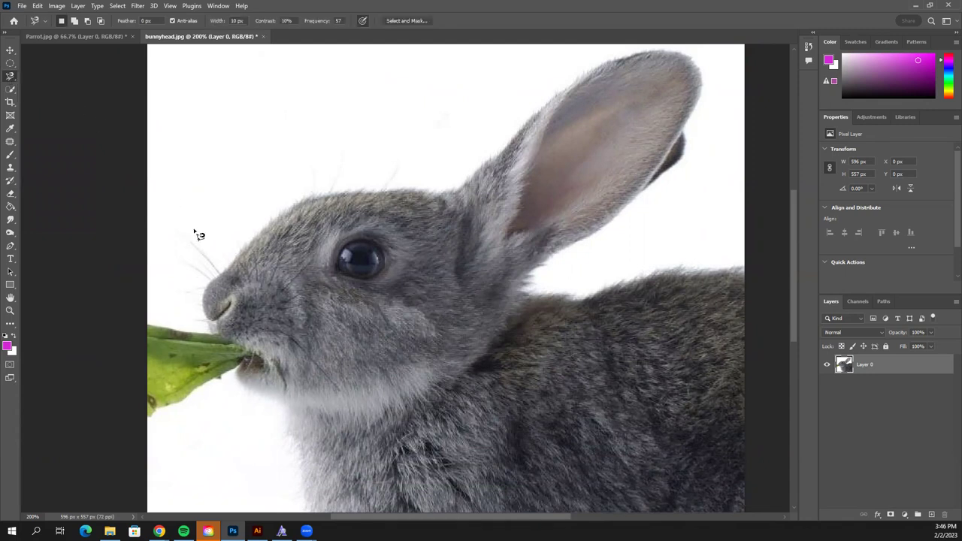
click(202, 293)
mouse_move(335, 199)
mouse_down()
mouse_move(415, 194)
mouse_move(448, 209)
mouse_up()
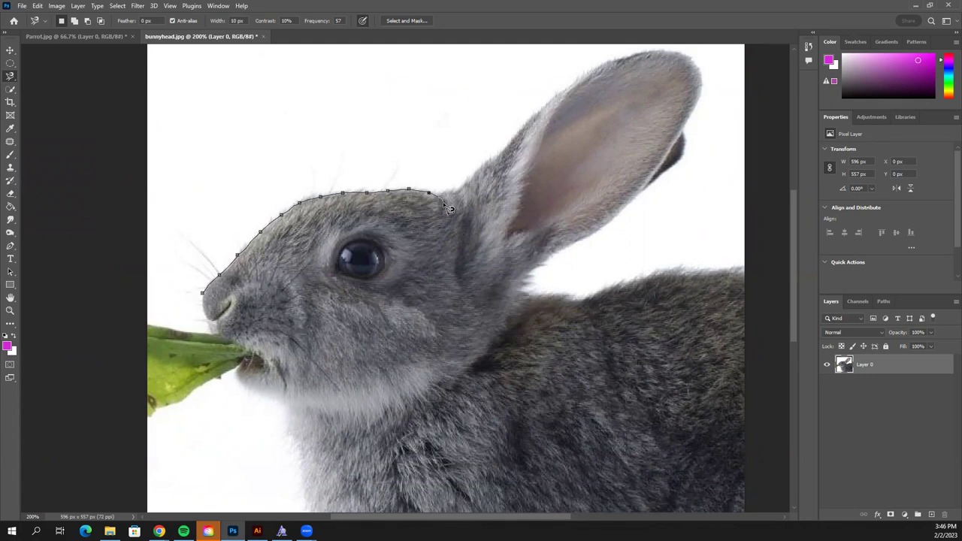
key(space)
drag(442, 203, 356, 310)
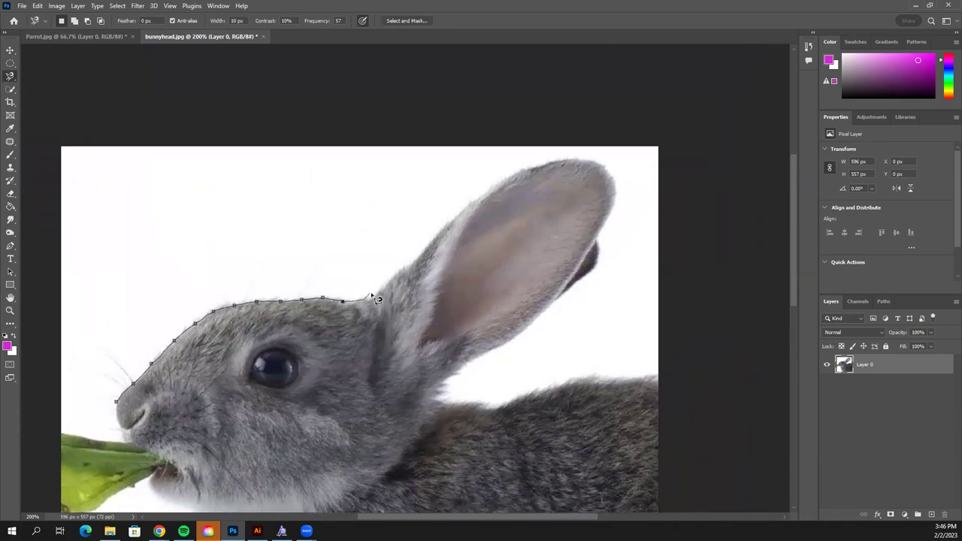
mouse_move(456, 232)
mouse_down()
mouse_move(493, 189)
mouse_move(547, 162)
mouse_move(612, 172)
mouse_move(613, 203)
mouse_move(572, 279)
mouse_move(534, 323)
mouse_move(453, 371)
mouse_move(504, 220)
mouse_move(475, 267)
mouse_up()
drag(453, 309, 375, 361)
mouse_move(314, 380)
mouse_down()
mouse_move(221, 348)
mouse_move(209, 325)
mouse_move(223, 317)
mouse_move(180, 272)
mouse_move(178, 255)
mouse_up()
click(178, 255)
drag(284, 240, 283, 306)
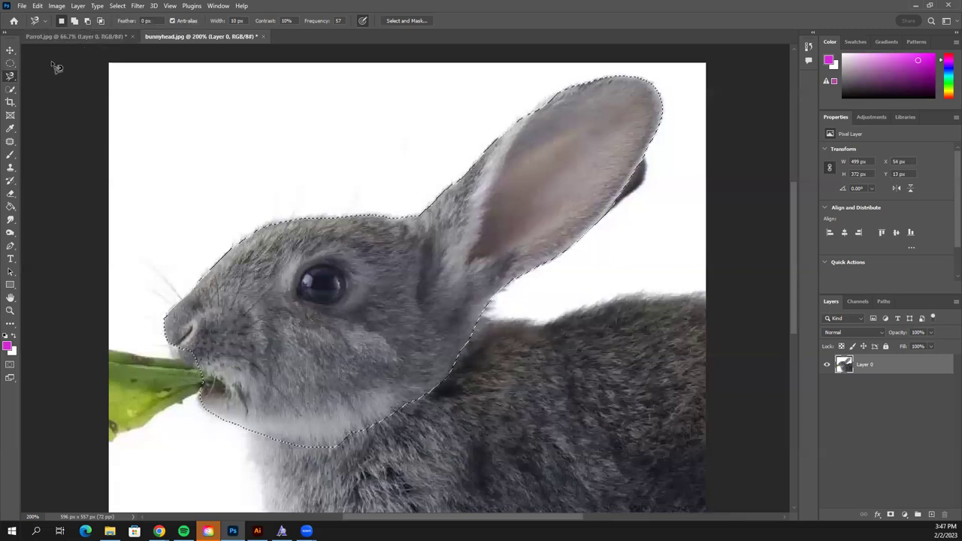
Step: Move the selected bunny head into the Parrot.jpg document and drop it over the parrot's head
click(14, 50)
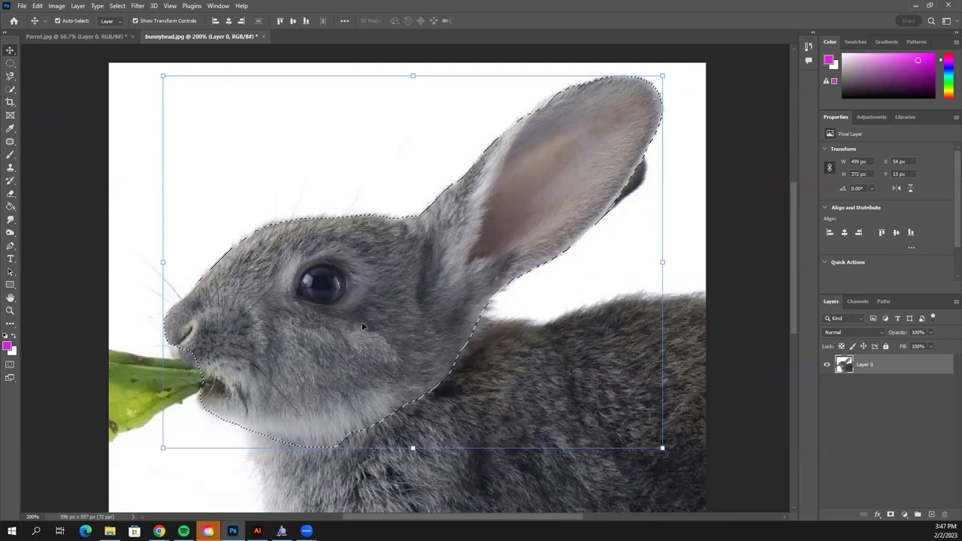
drag(354, 319, 281, 311)
drag(236, 188, 110, 38)
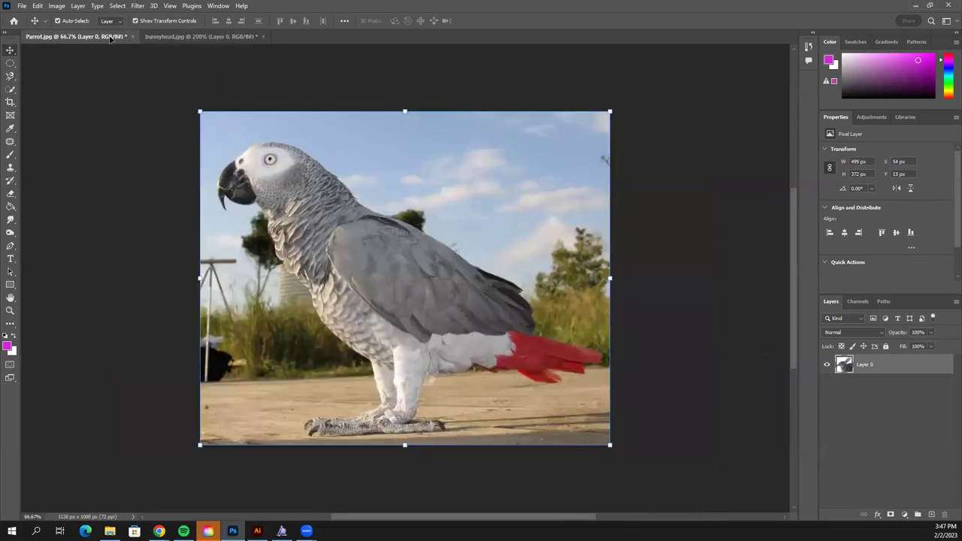
drag(162, 89, 296, 203)
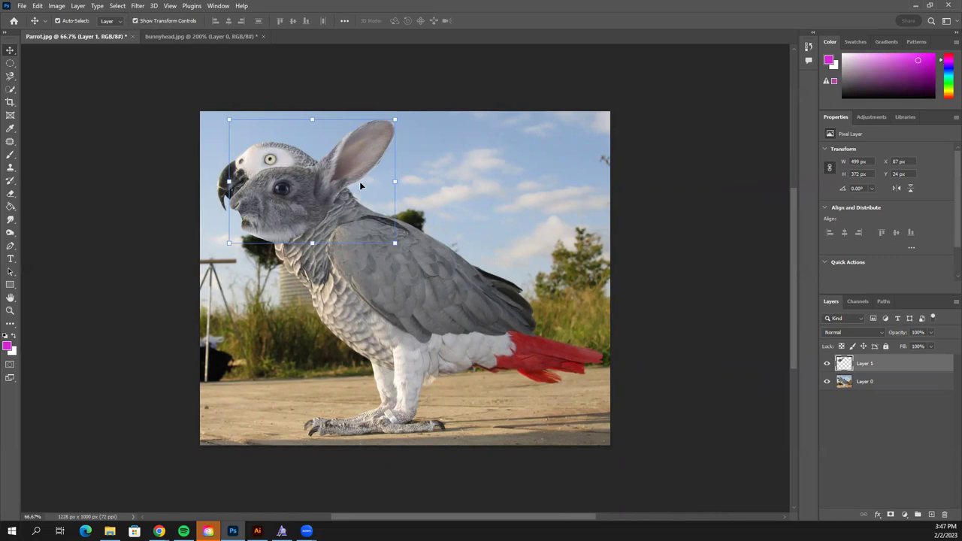
Step: Scale the bunny head to about 90%, rotate it about -2.35°, position it over the parrot's head and apply the transform
drag(397, 117, 378, 132)
mouse_move(292, 192)
mouse_down()
mouse_move(330, 177)
mouse_move(298, 190)
mouse_up()
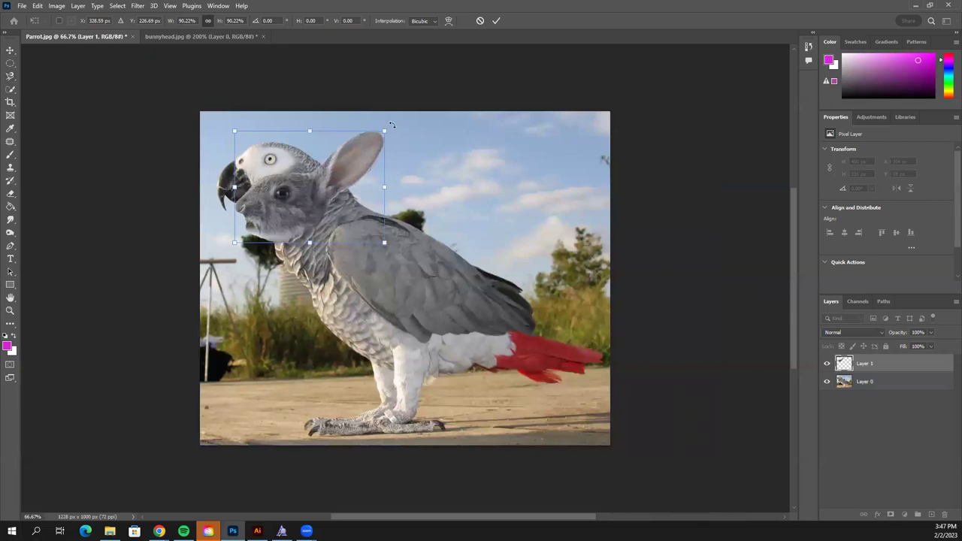
drag(392, 125, 421, 94)
drag(302, 202, 291, 172)
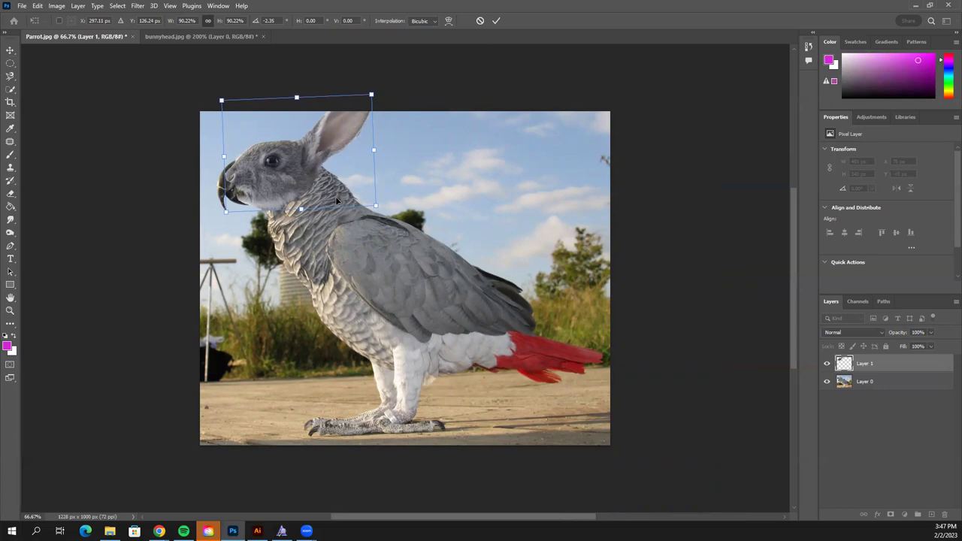
key(Return)
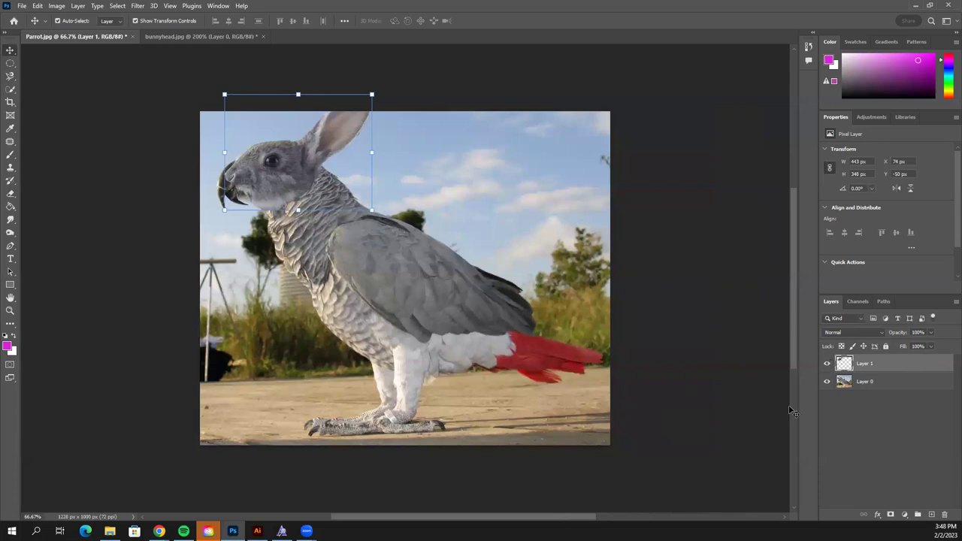
Step: Compare the image with and without the bunny head layer, and examine how the head meets the parrot's beak and neck
click(827, 363)
click(828, 364)
click(827, 363)
click(827, 364)
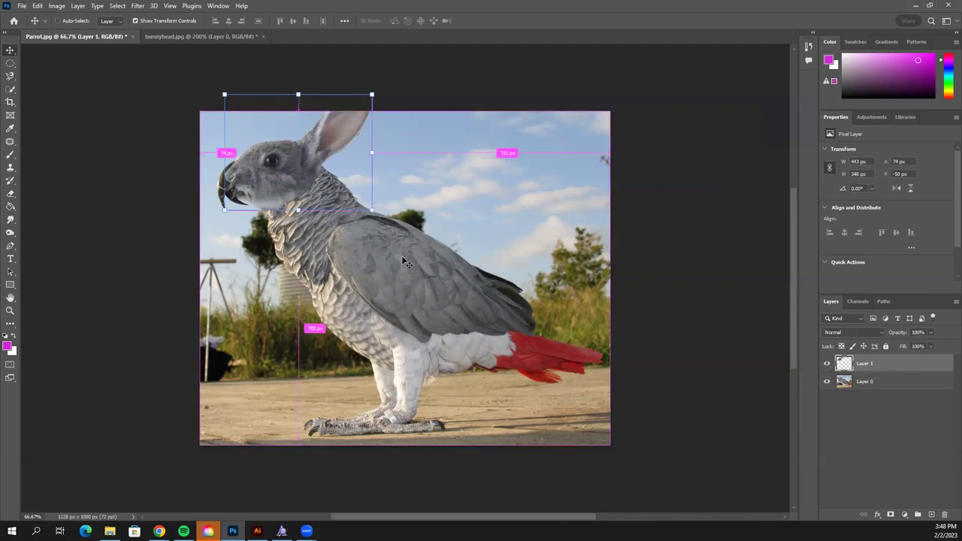
scroll(402, 261, up, 3)
scroll(402, 261, up, 1)
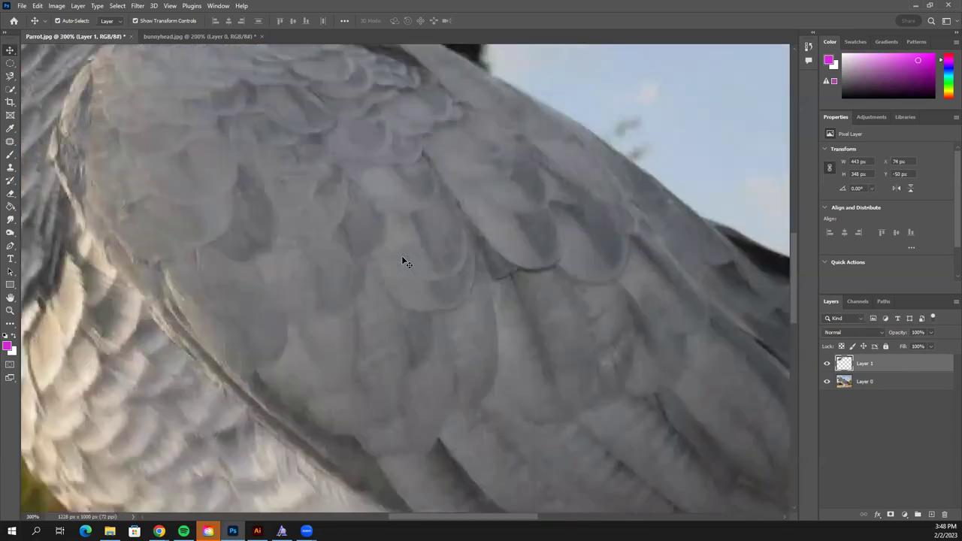
drag(367, 232, 455, 255)
drag(413, 221, 544, 369)
scroll(521, 339, down, 2)
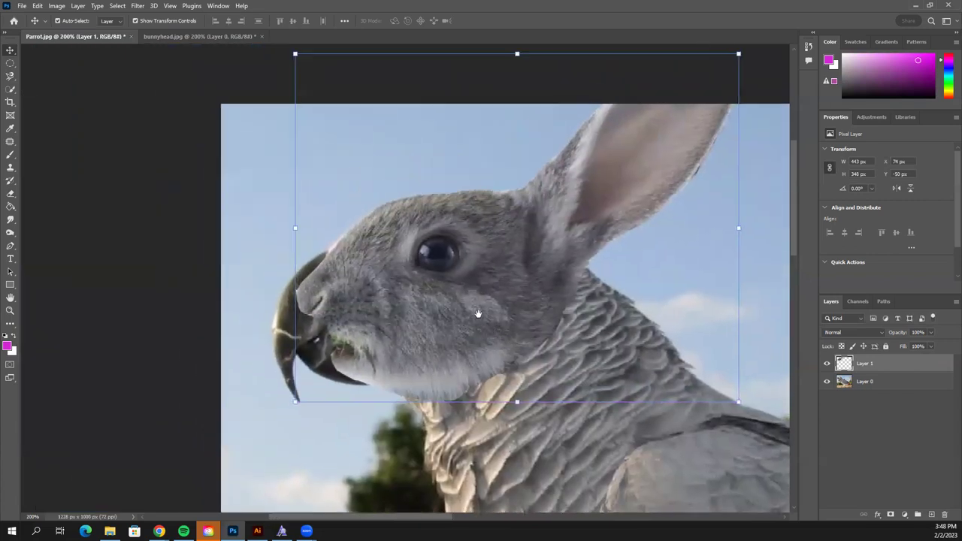
drag(477, 314, 469, 303)
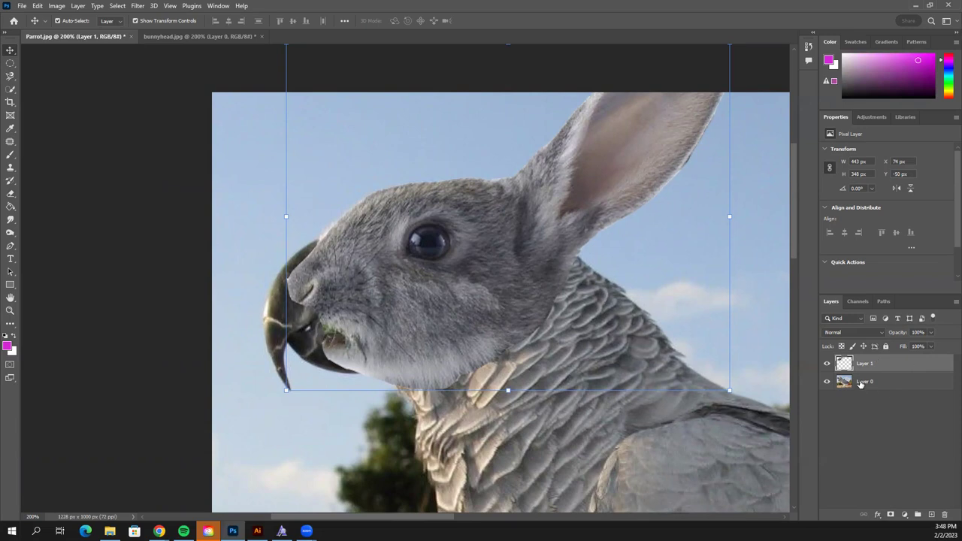
Step: Make the parrot's Layer 0 active and set up the Clone Stamp tool with a 29 px brush
click(899, 383)
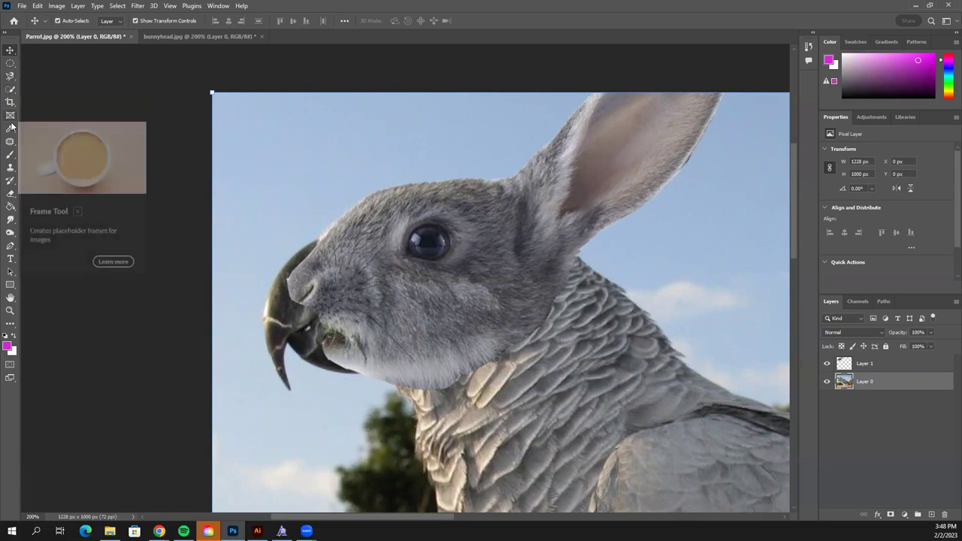
click(12, 171)
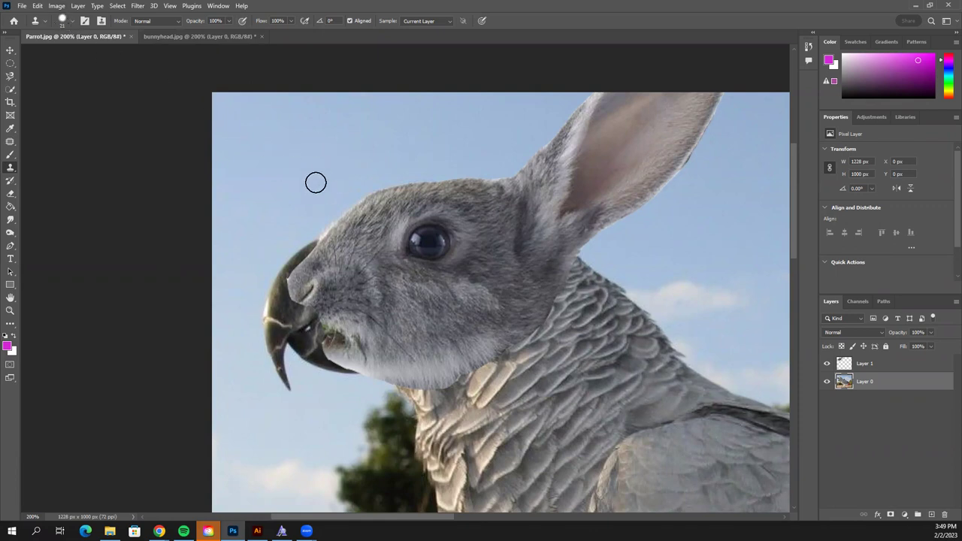
click(73, 22)
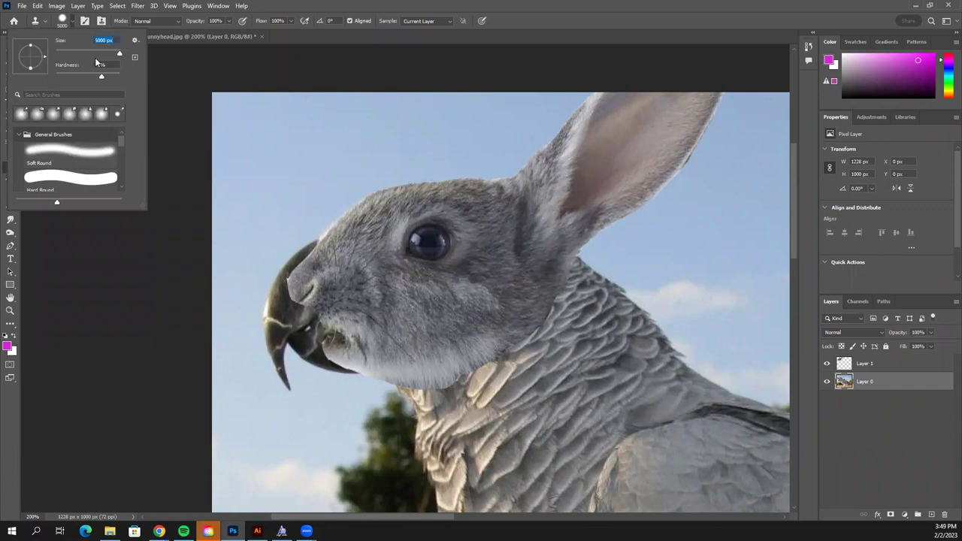
drag(118, 54, 67, 77)
drag(119, 75, 58, 77)
drag(81, 83, 104, 81)
drag(65, 57, 63, 57)
Step: Try to clone over the sky above the beak without defining a source point
click(295, 168)
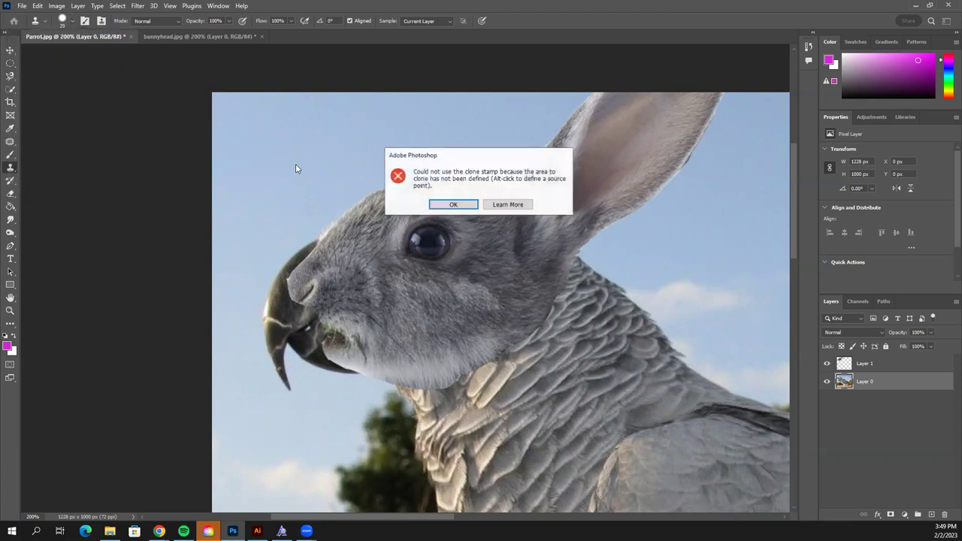
click(453, 204)
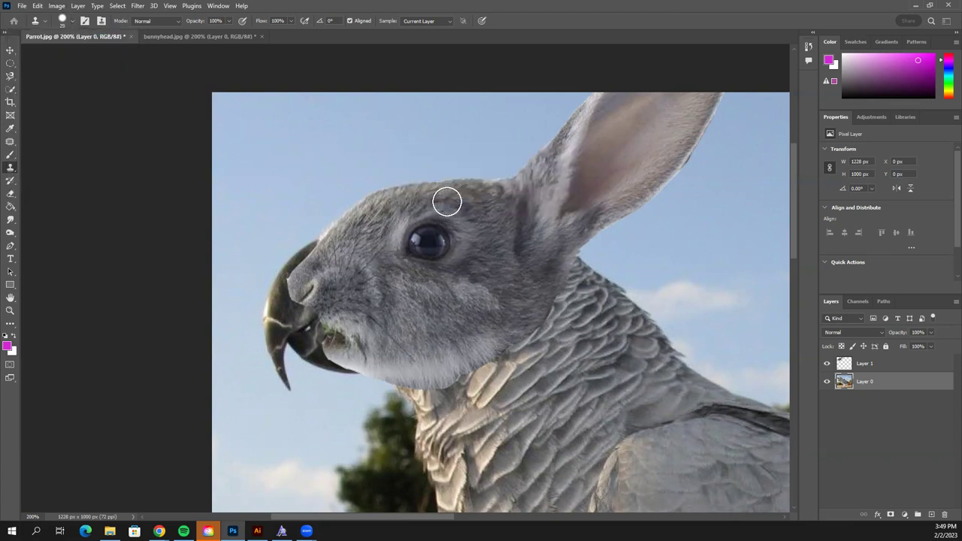
click(269, 173)
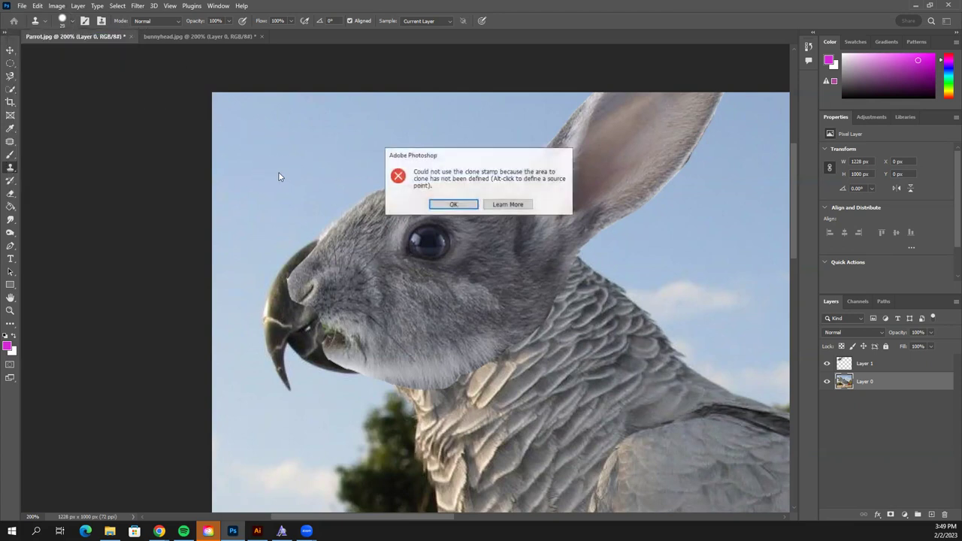
click(455, 205)
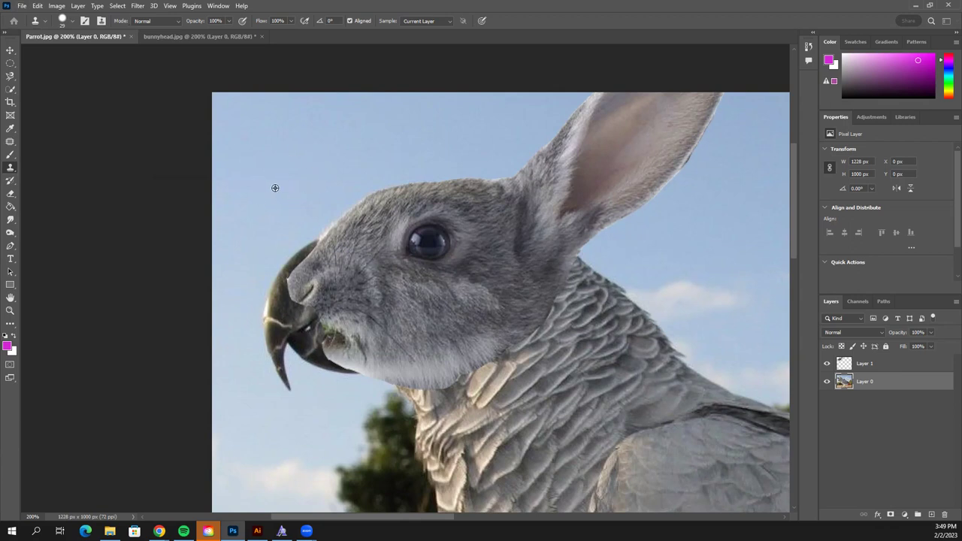
Step: Sample the clear sky near the beak as the clone source and paint over the parrot's upper beak, undoing unwanted strokes
alt+click(275, 188)
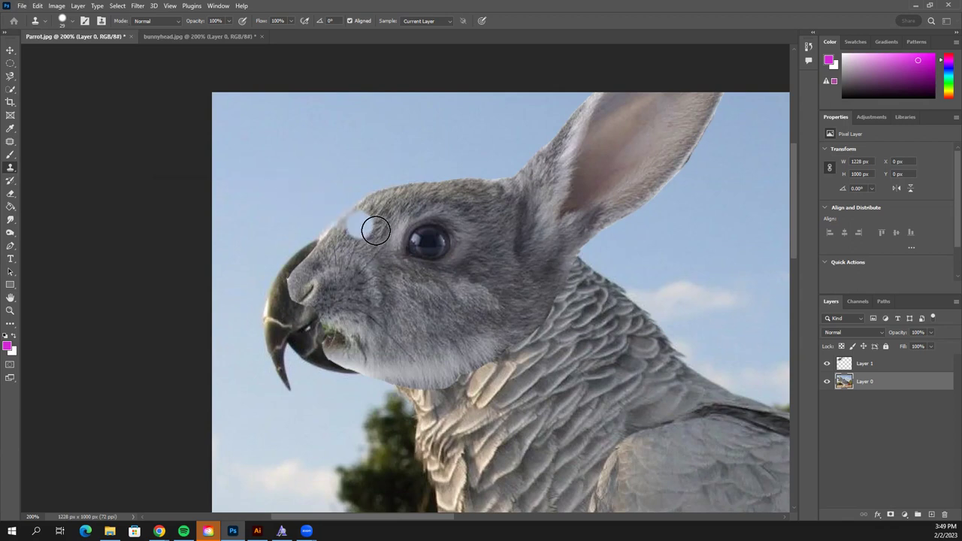
click(379, 254)
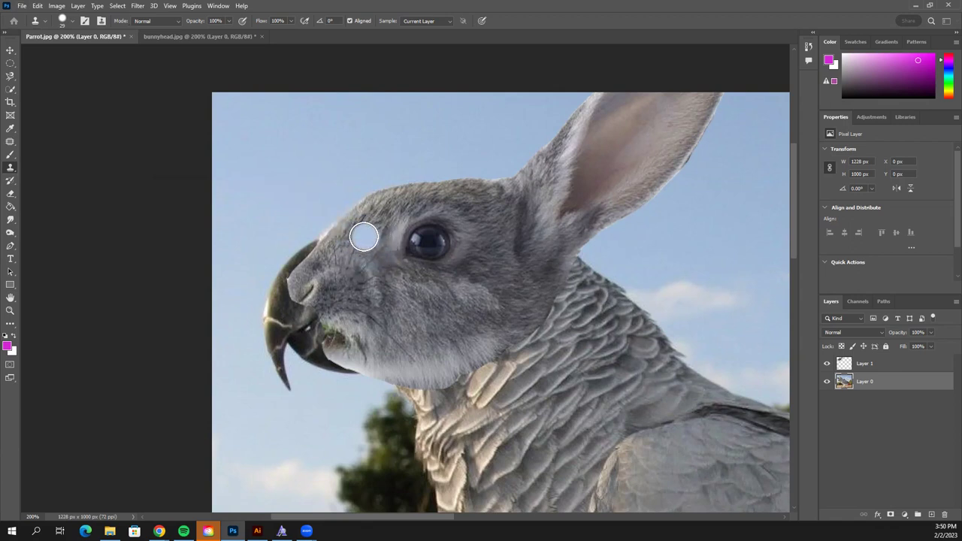
alt+click(263, 191)
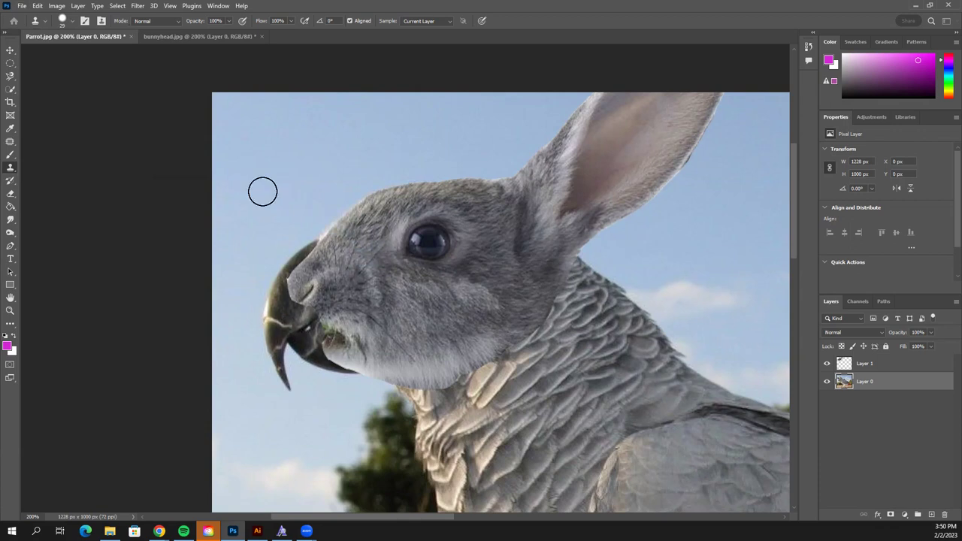
drag(287, 225, 275, 318)
key(ctrl+z)
mouse_move(298, 254)
mouse_down()
mouse_move(376, 188)
mouse_move(274, 275)
mouse_move(285, 285)
mouse_move(268, 299)
mouse_move(289, 301)
mouse_move(277, 309)
mouse_move(291, 307)
mouse_move(312, 342)
mouse_move(323, 331)
mouse_move(310, 337)
mouse_move(280, 320)
mouse_move(267, 343)
mouse_move(270, 368)
mouse_move(290, 381)
mouse_move(319, 347)
mouse_move(359, 375)
mouse_move(314, 385)
mouse_move(341, 372)
mouse_move(354, 385)
mouse_move(332, 381)
mouse_up()
key(ctrl+z)
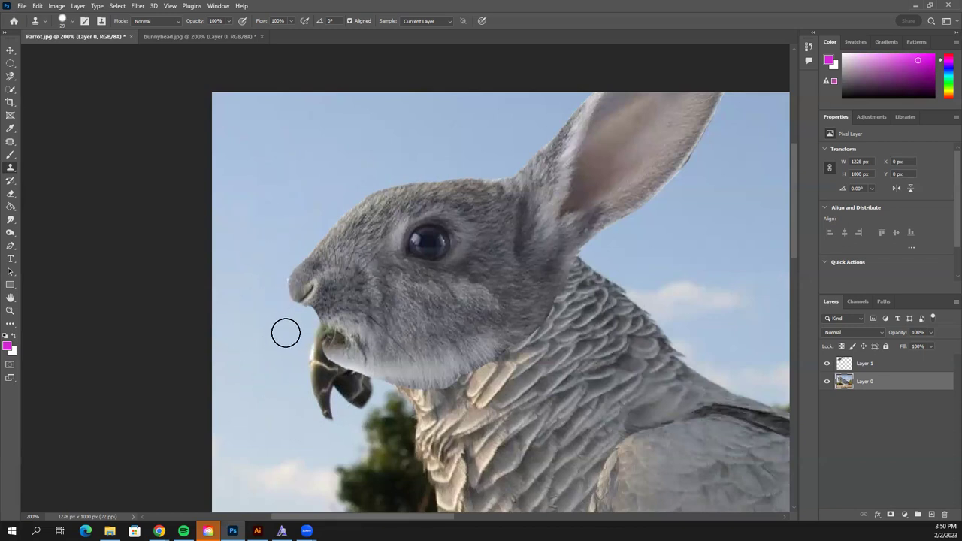
Step: Sample the clear sky beside the beak and clone it over the rest of the parrot's upper and lower beak
scroll(295, 330, down, 2)
click(301, 315)
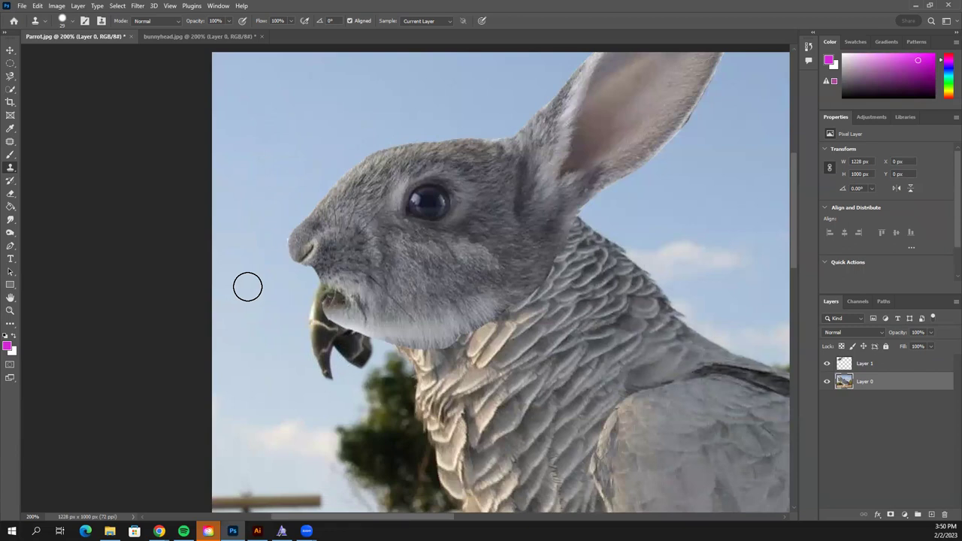
alt+click(247, 287)
mouse_move(312, 301)
mouse_down()
mouse_move(330, 291)
mouse_move(310, 325)
mouse_move(328, 378)
mouse_up()
alt+click(260, 335)
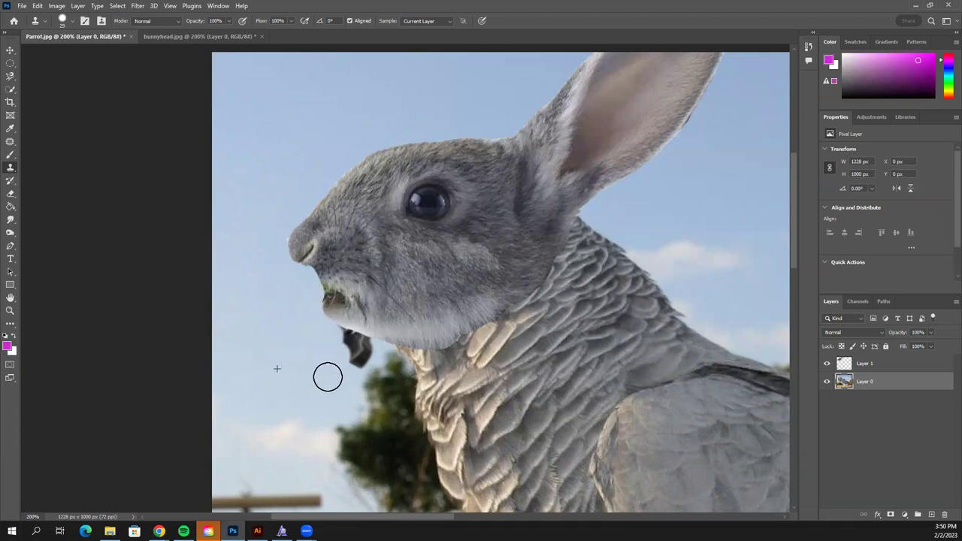
alt+click(243, 343)
drag(337, 339, 368, 346)
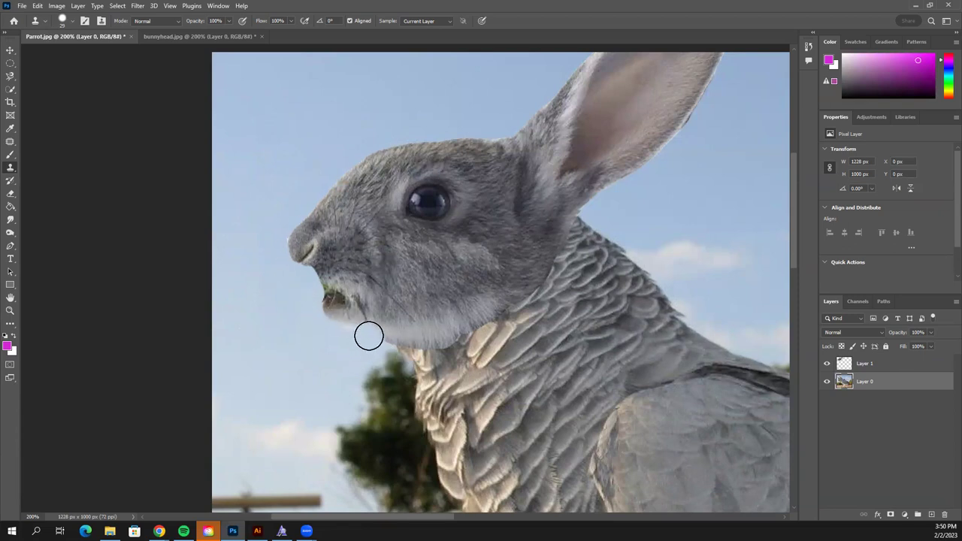
Step: Make the bunny head's Layer 1 active and set up the Eraser tool with a 21 px brush at 12% hardness
drag(510, 295, 459, 311)
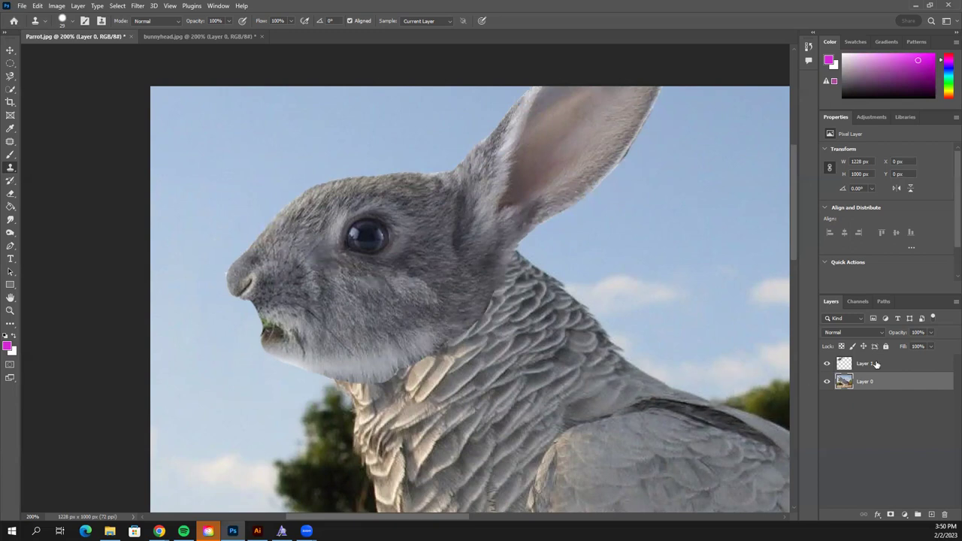
click(887, 363)
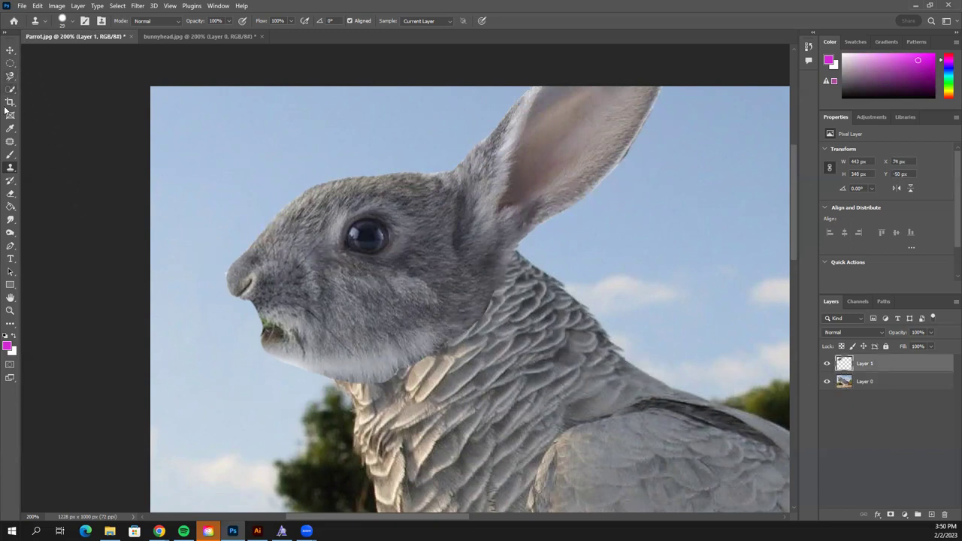
click(11, 193)
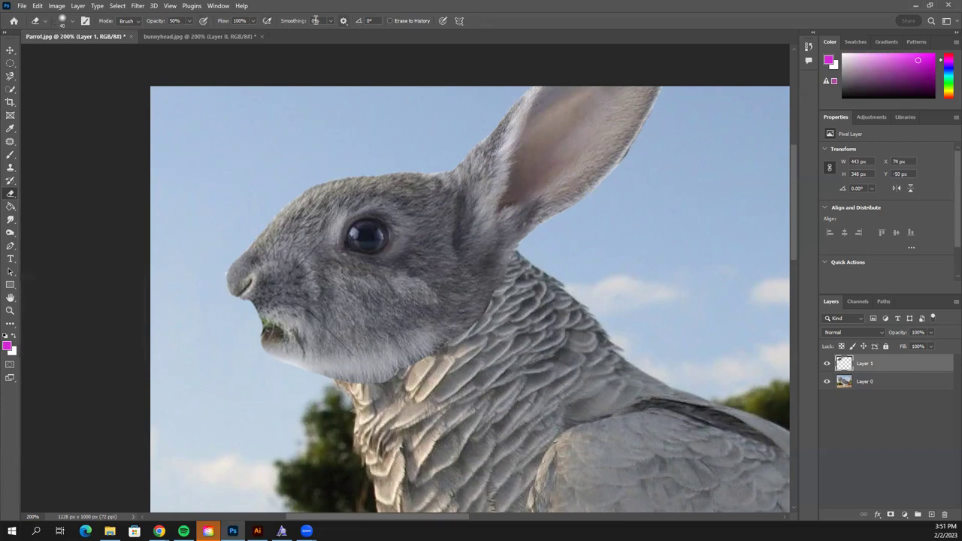
click(72, 23)
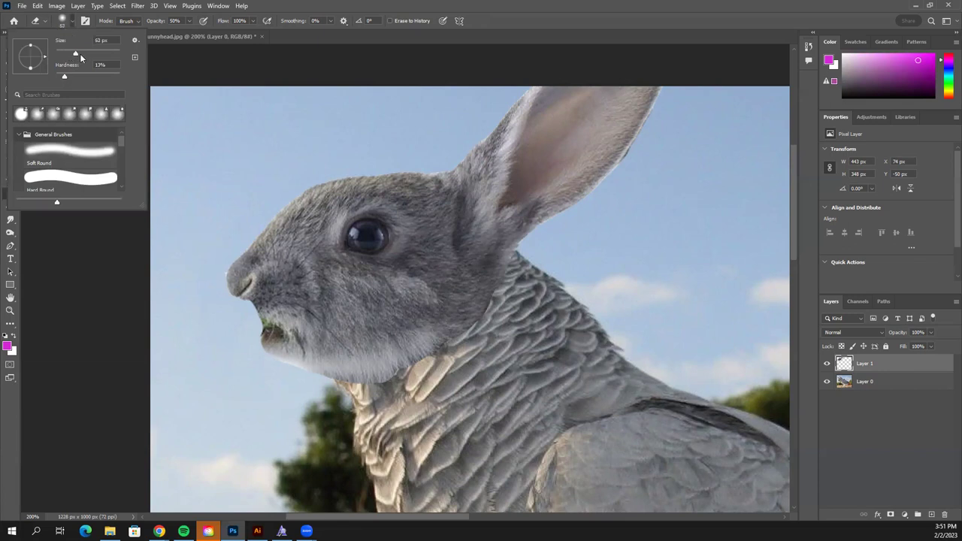
drag(86, 57, 63, 57)
drag(61, 78, 64, 78)
key(Return)
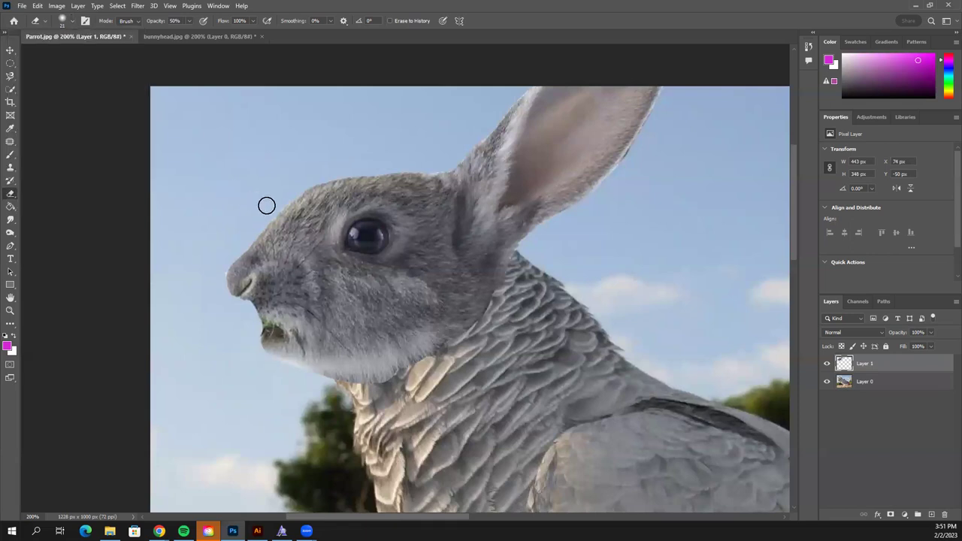
Step: Set the eraser brush to 9 px with 50% hardness for close work on the top edge of the bunny's head
key(ctrl+plus)
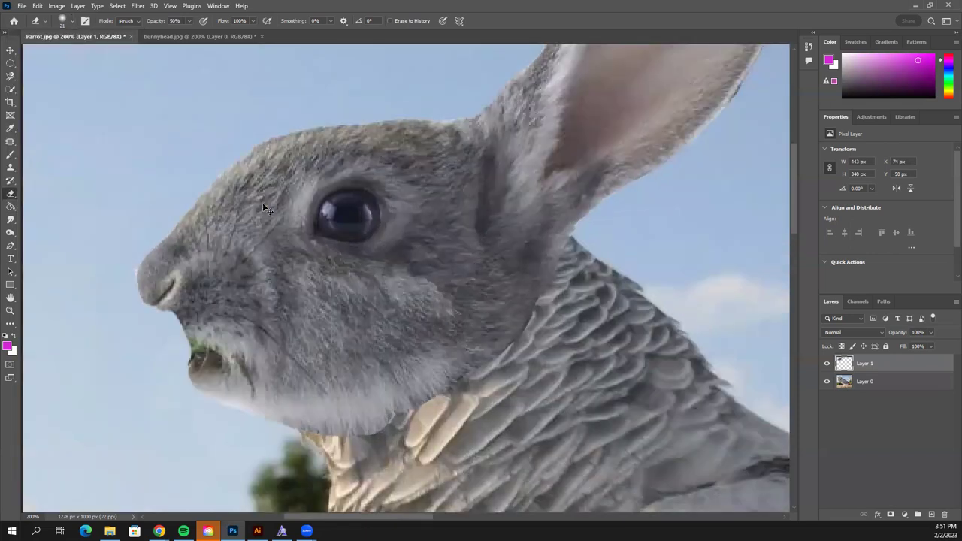
key(ctrl+plus)
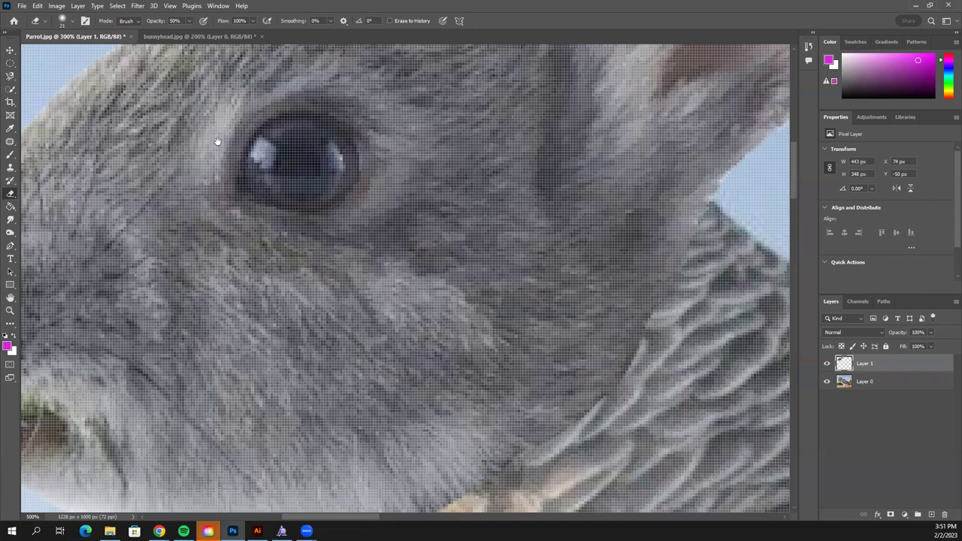
scroll(304, 178, up, 5)
drag(339, 266, 414, 383)
drag(277, 179, 342, 340)
scroll(340, 331, down, 2)
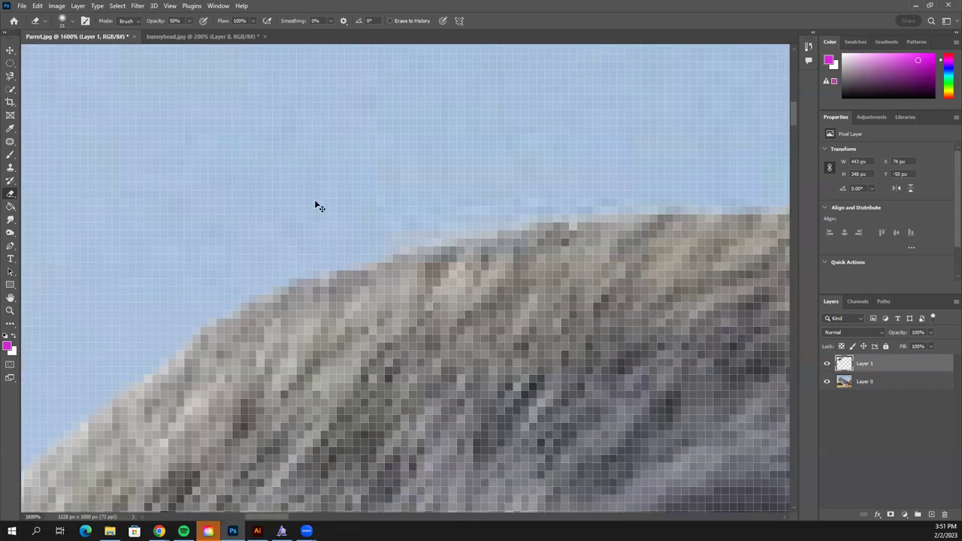
click(70, 21)
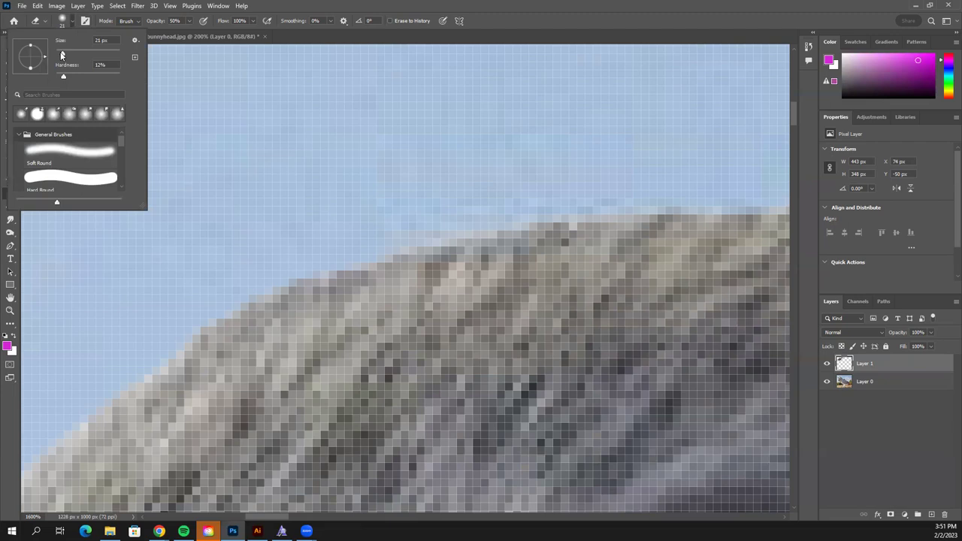
drag(62, 54, 59, 55)
key(Return)
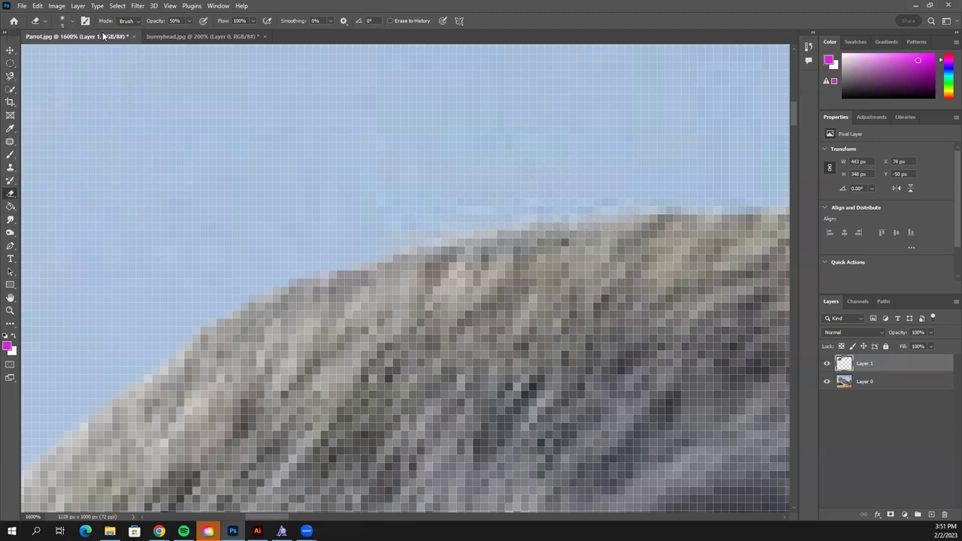
click(72, 21)
click(87, 76)
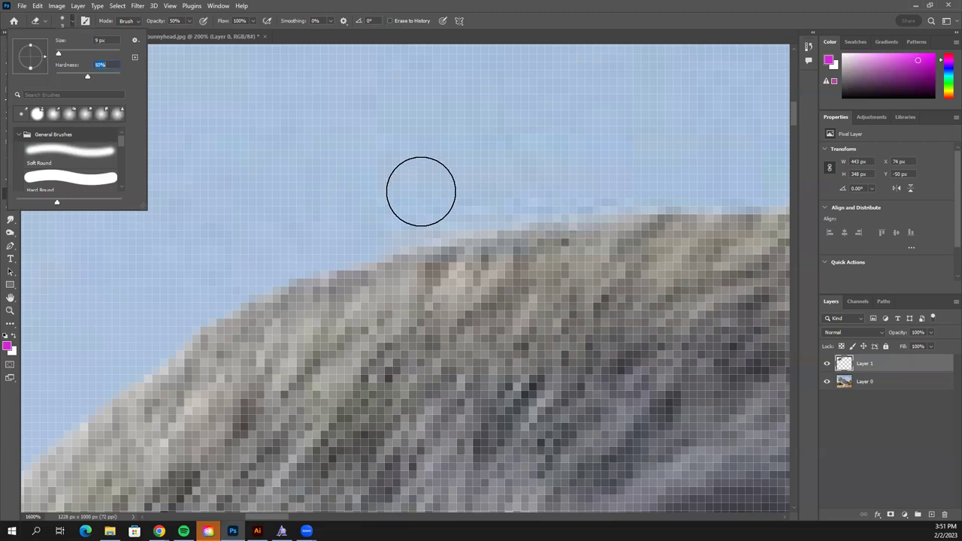
key(Return)
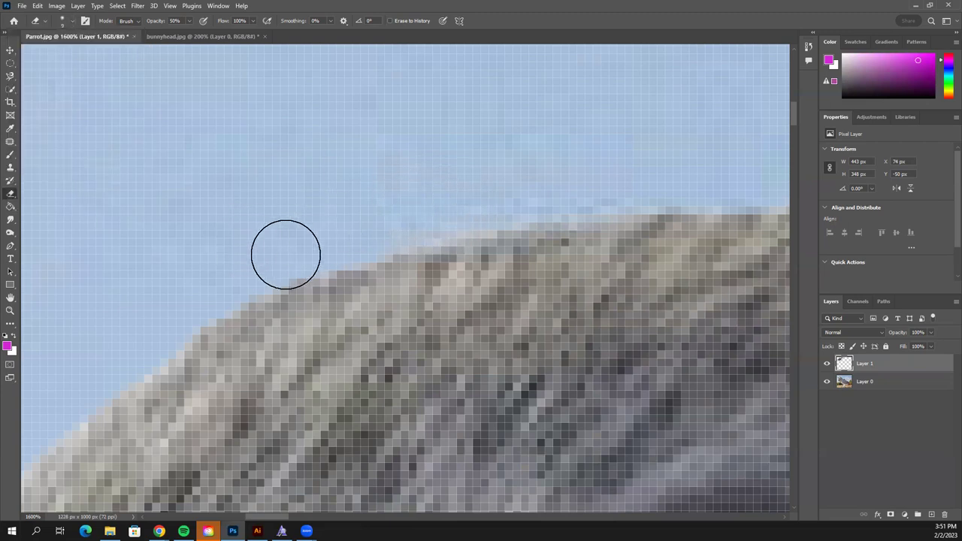
Step: Raise the eraser's hardness and clean up the bunny's forehead edge down toward the nose, undoing the unwanted stroke above the nose
click(71, 21)
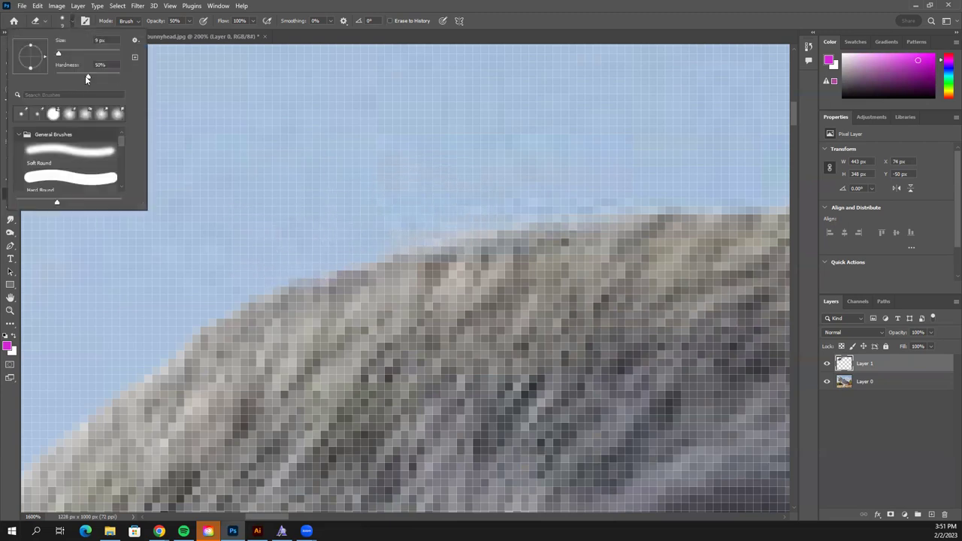
drag(109, 76, 105, 76)
mouse_move(269, 239)
mouse_down()
mouse_move(258, 271)
mouse_move(242, 269)
mouse_up()
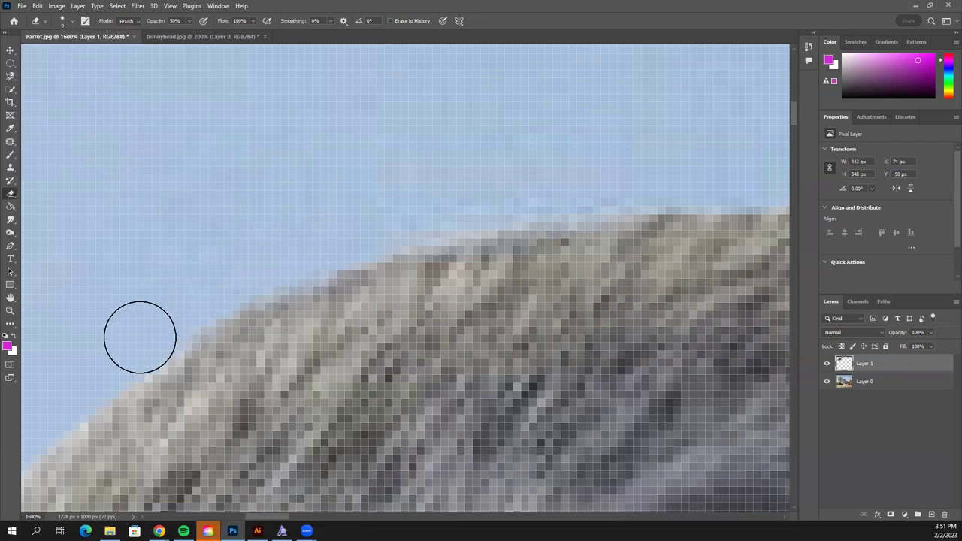
drag(468, 220, 498, 187)
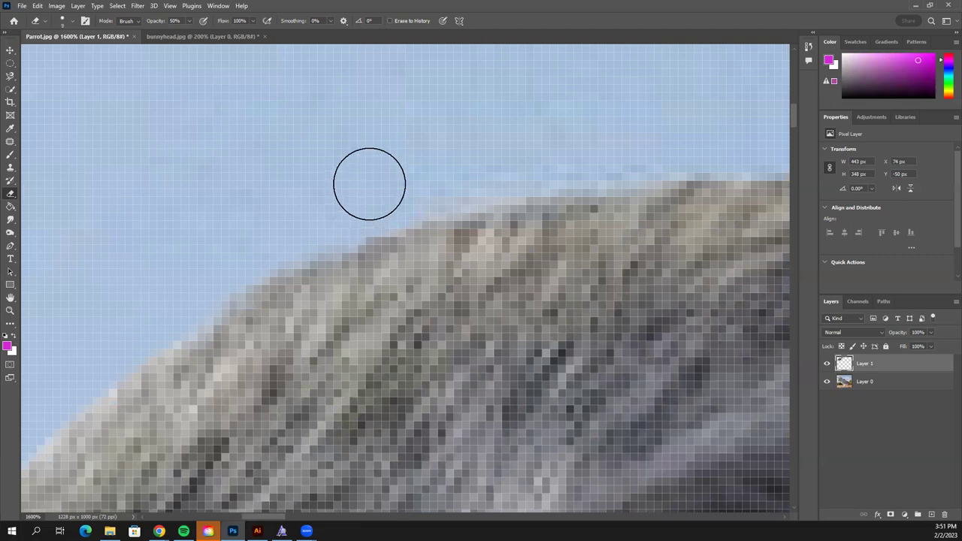
drag(63, 393, 308, 223)
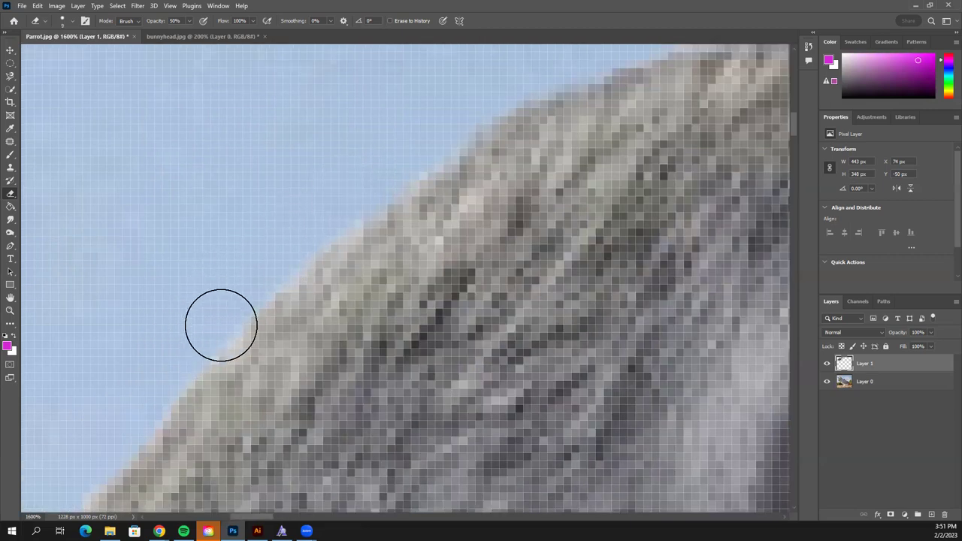
drag(62, 474, 253, 203)
scroll(314, 266, down, 1)
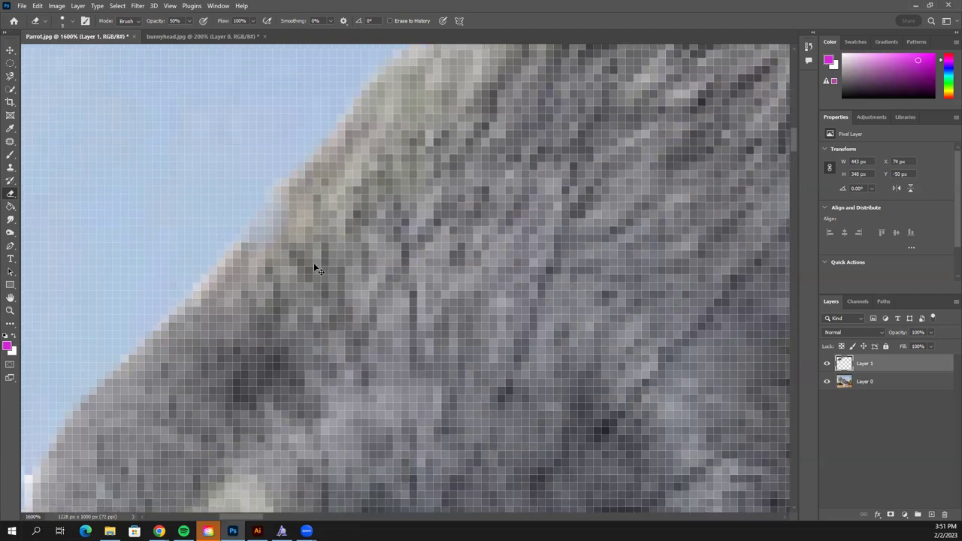
mouse_move(328, 260)
mouse_down()
mouse_move(486, 345)
mouse_move(524, 292)
mouse_move(480, 294)
mouse_up()
key(ctrl+z)
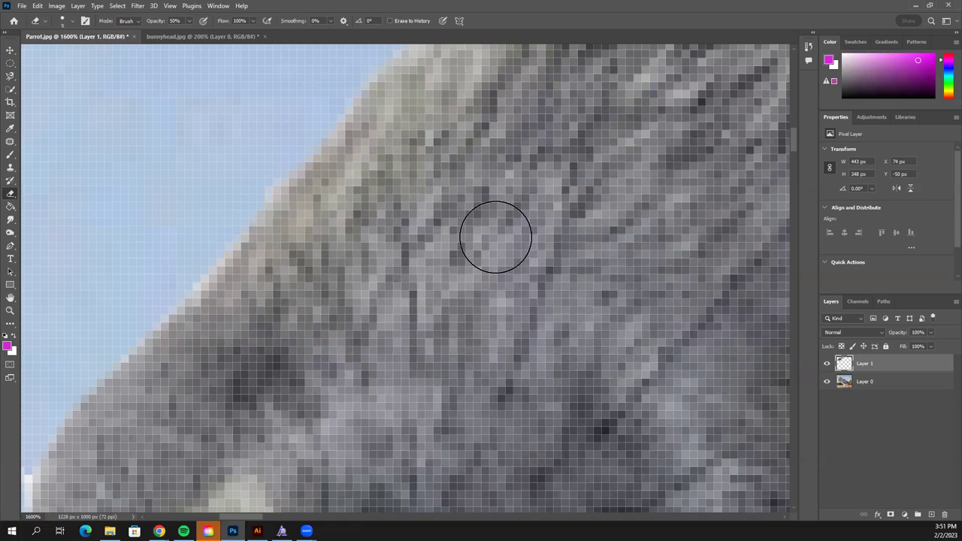
drag(392, 206, 479, 293)
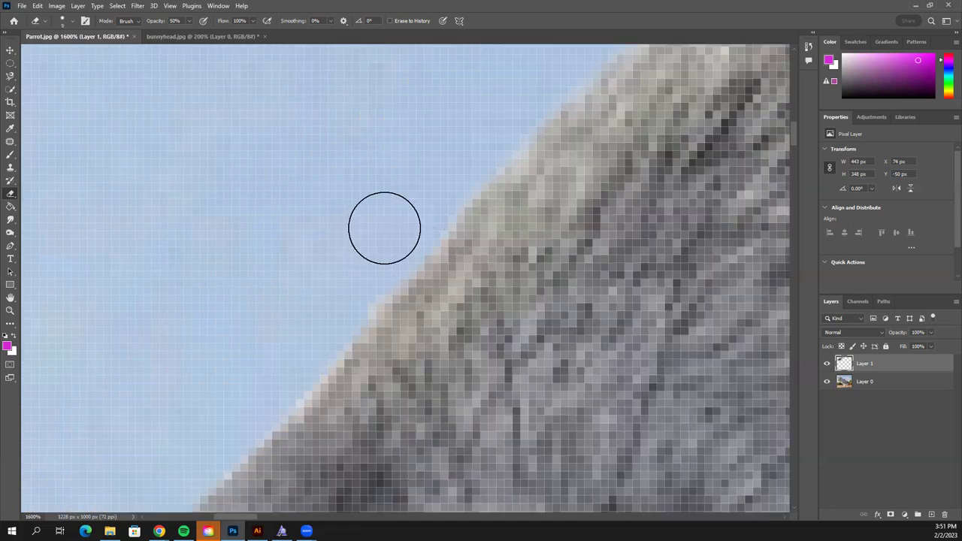
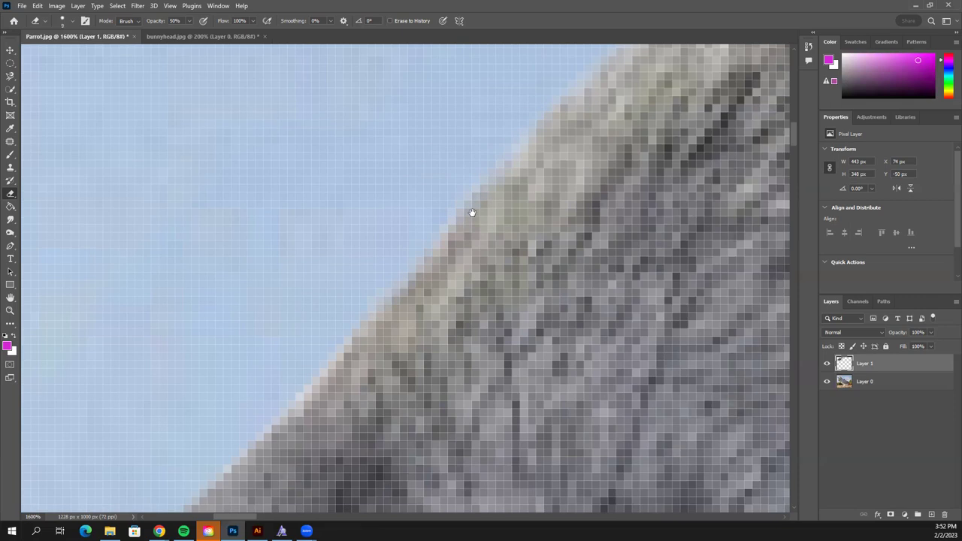
Step: Erase the pale fringe along the bunny's nose, from the bridge around the tip to the underside of the nostril
scroll(316, 263, down, 1)
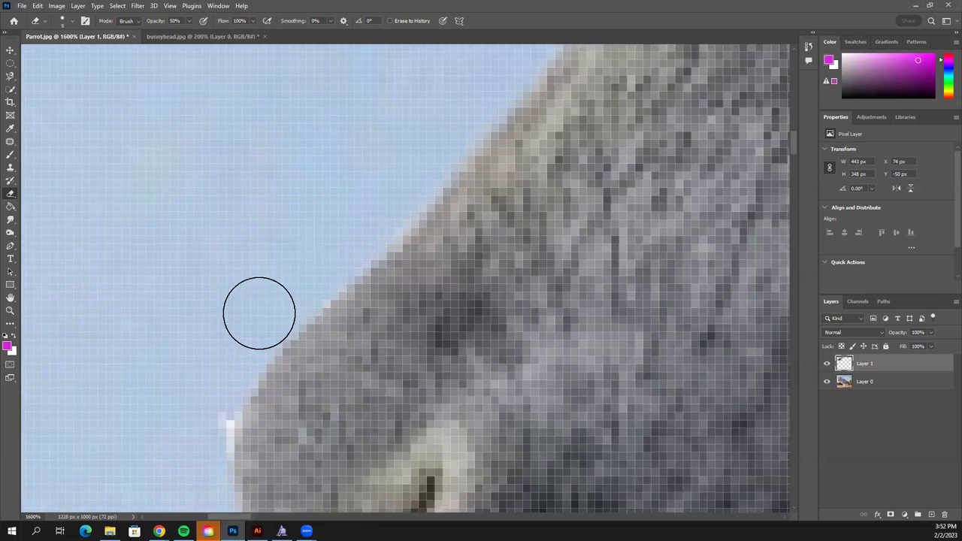
mouse_move(198, 444)
mouse_down()
mouse_move(237, 354)
mouse_move(255, 339)
mouse_up()
drag(338, 128, 337, 100)
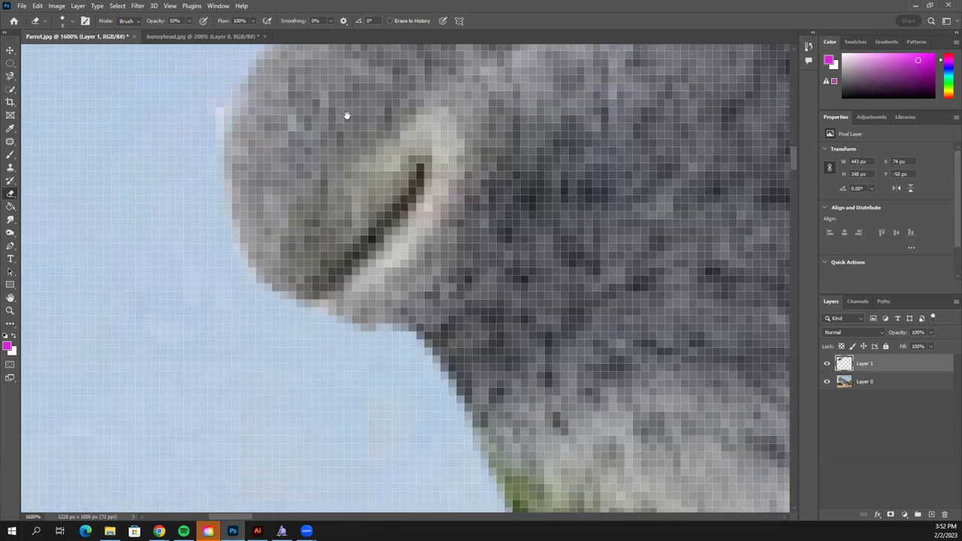
drag(202, 108, 188, 139)
scroll(206, 226, up, 1)
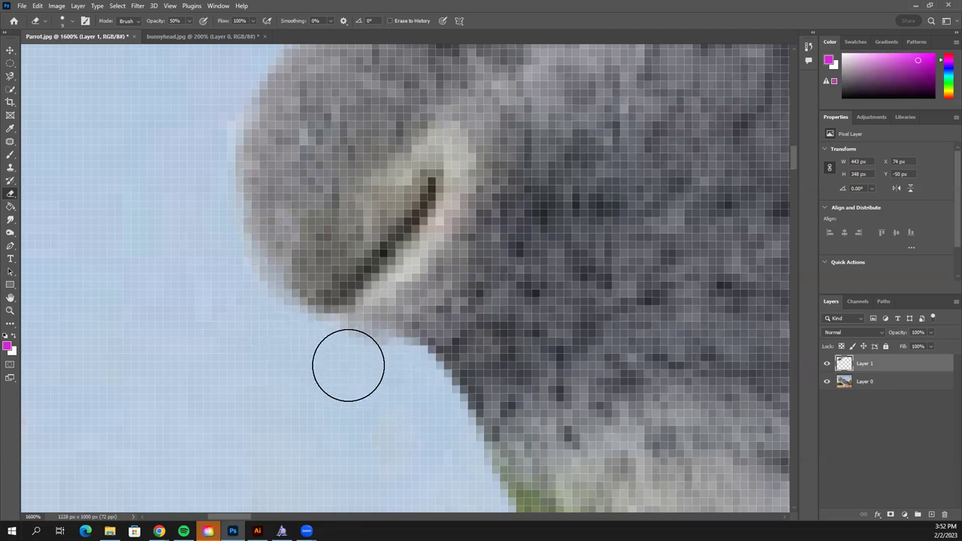
scroll(361, 325, down, 1)
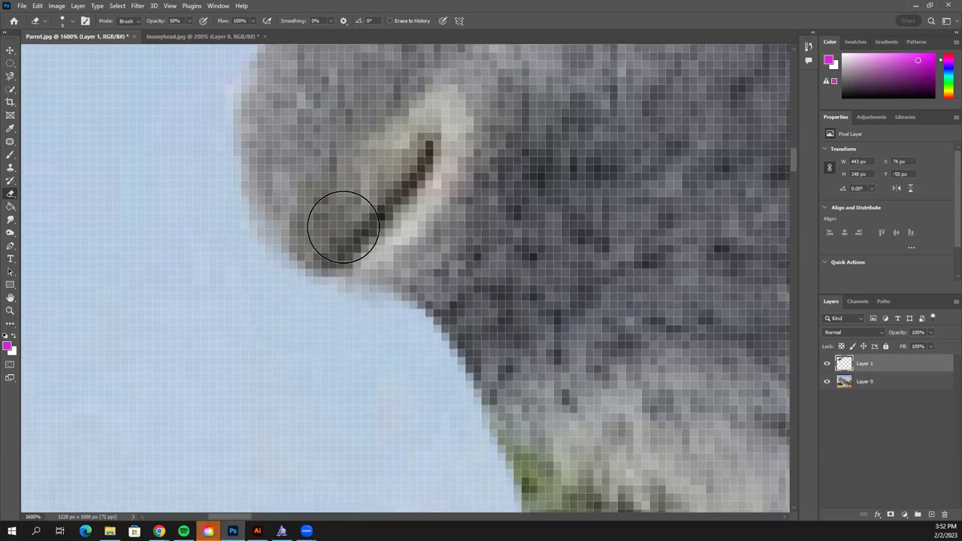
Step: Erase the leftover edge pixels below the nose, inside the mouth opening and around the front of the lower lip
scroll(348, 233, down, 2)
mouse_move(426, 351)
mouse_down()
mouse_move(451, 375)
mouse_move(492, 390)
mouse_move(431, 354)
mouse_move(519, 390)
mouse_move(483, 397)
mouse_move(437, 451)
mouse_up()
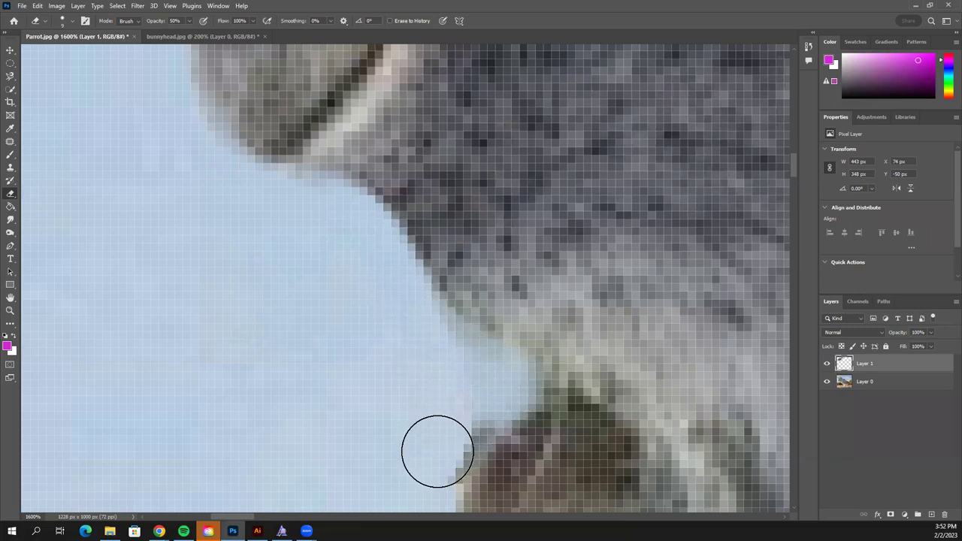
mouse_move(513, 442)
mouse_down()
mouse_move(489, 393)
mouse_move(480, 393)
mouse_up()
mouse_move(458, 341)
mouse_down()
mouse_move(414, 306)
mouse_move(453, 339)
mouse_move(406, 389)
mouse_move(472, 351)
mouse_move(422, 281)
mouse_move(399, 285)
mouse_up()
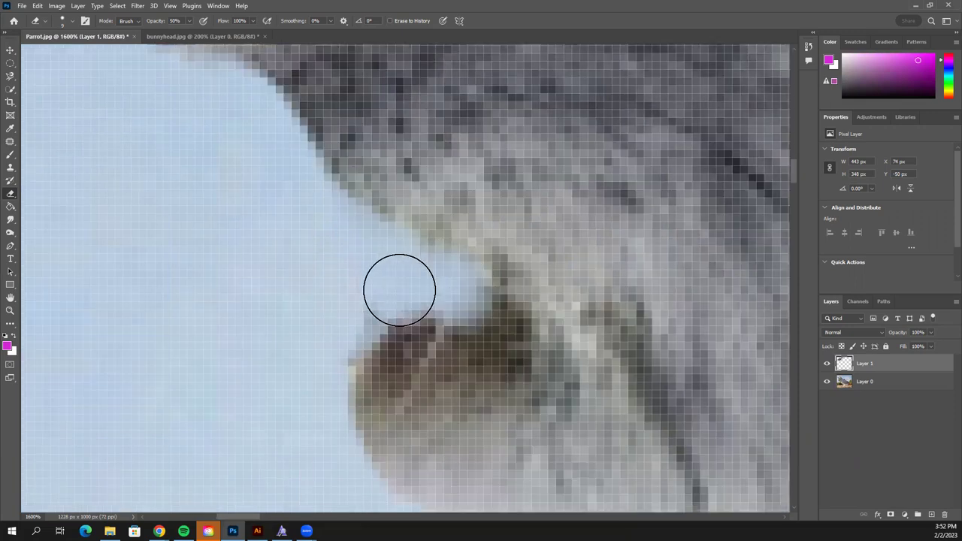
drag(380, 348, 355, 326)
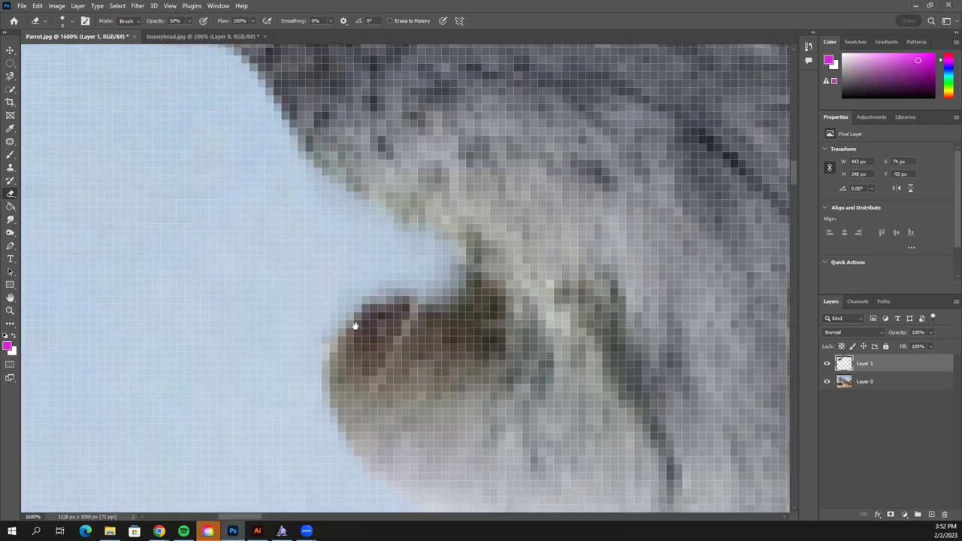
Step: Soften the underside of the bunny's chin with the eraser, from the lower lip back to the parrot's throat
scroll(268, 251, down, 3)
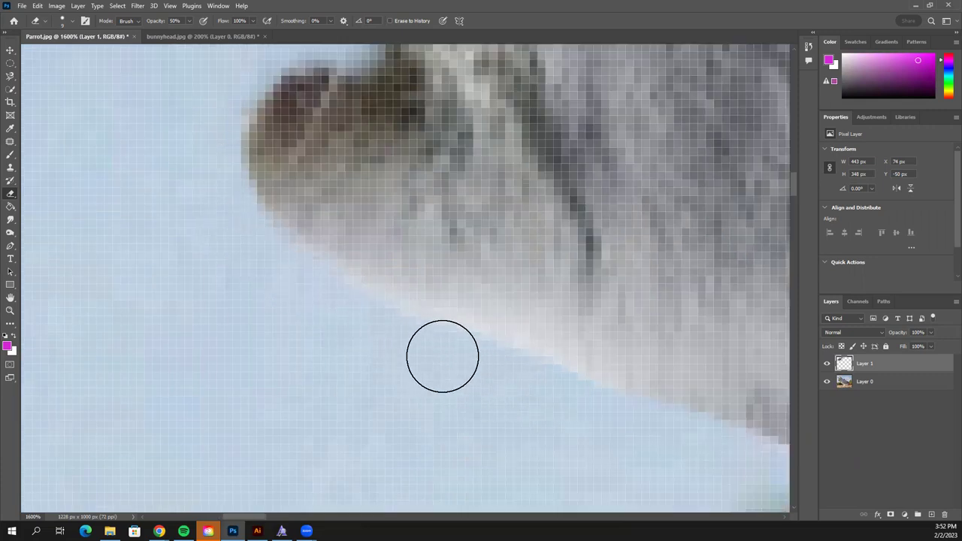
drag(483, 380, 461, 369)
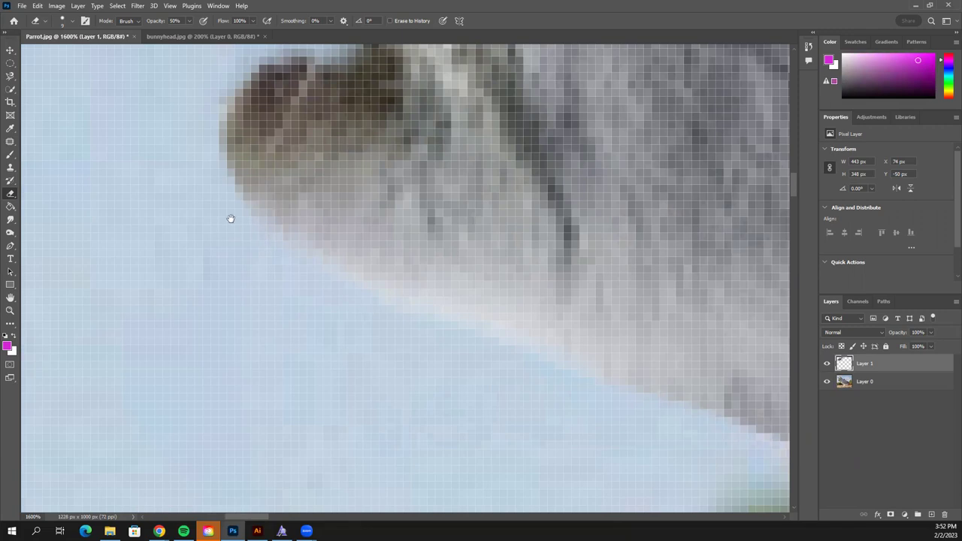
scroll(276, 237, down, 2)
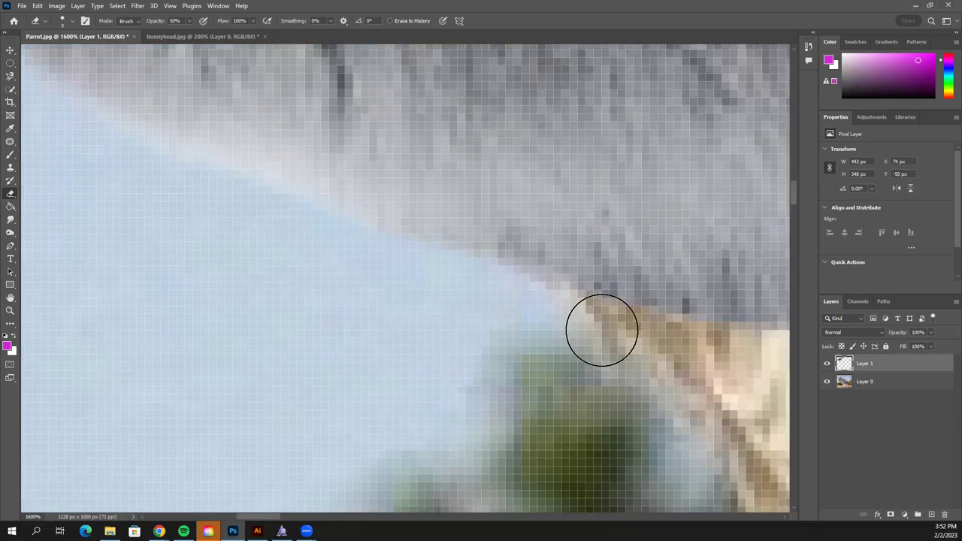
drag(568, 326, 524, 322)
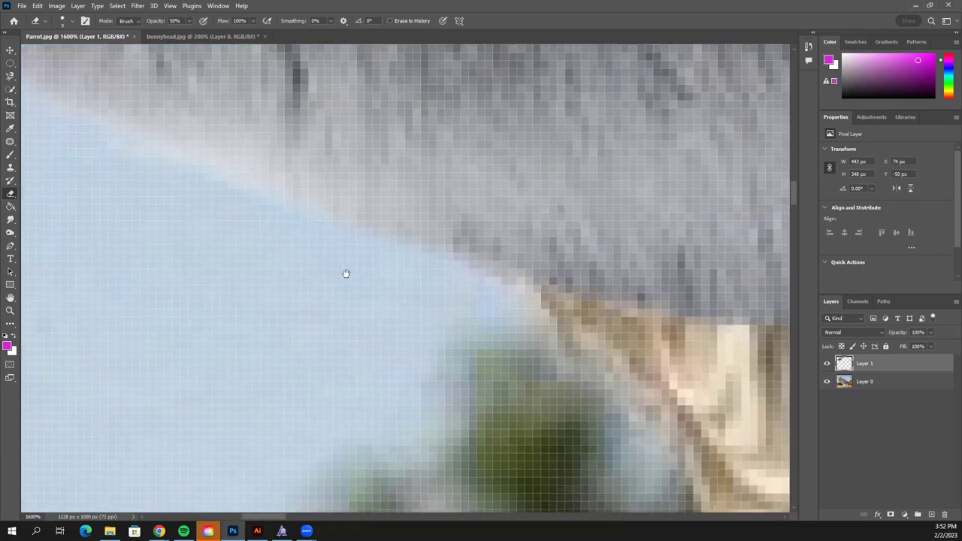
scroll(335, 250, right, 4)
Step: Erase the hard lower edge of the bunny's jaw so it blends into the parrot's pale throat feathers
mouse_move(514, 224)
mouse_down()
mouse_move(705, 193)
mouse_move(708, 168)
mouse_move(728, 194)
mouse_move(604, 261)
mouse_move(506, 257)
mouse_up()
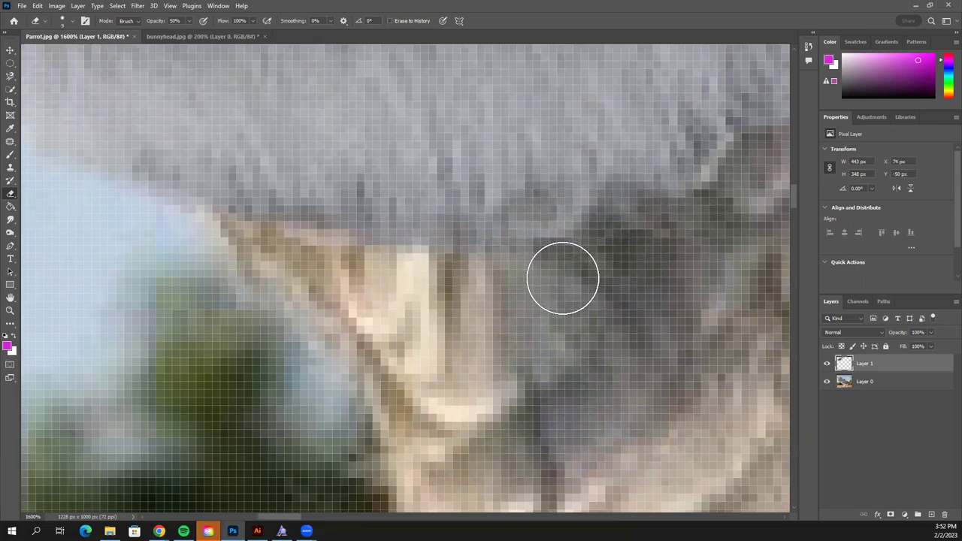
drag(394, 320, 378, 329)
drag(304, 362, 19, 445)
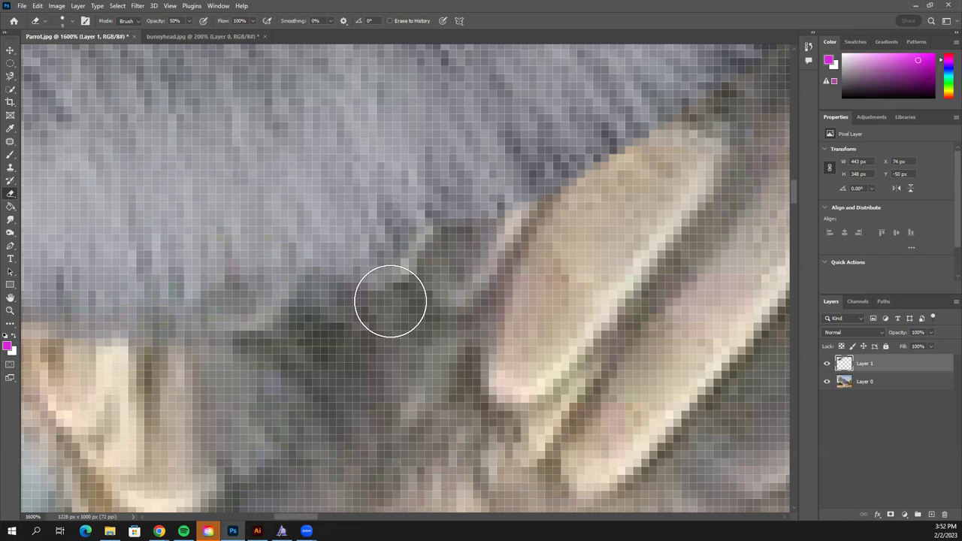
drag(462, 217, 431, 228)
drag(541, 279, 528, 294)
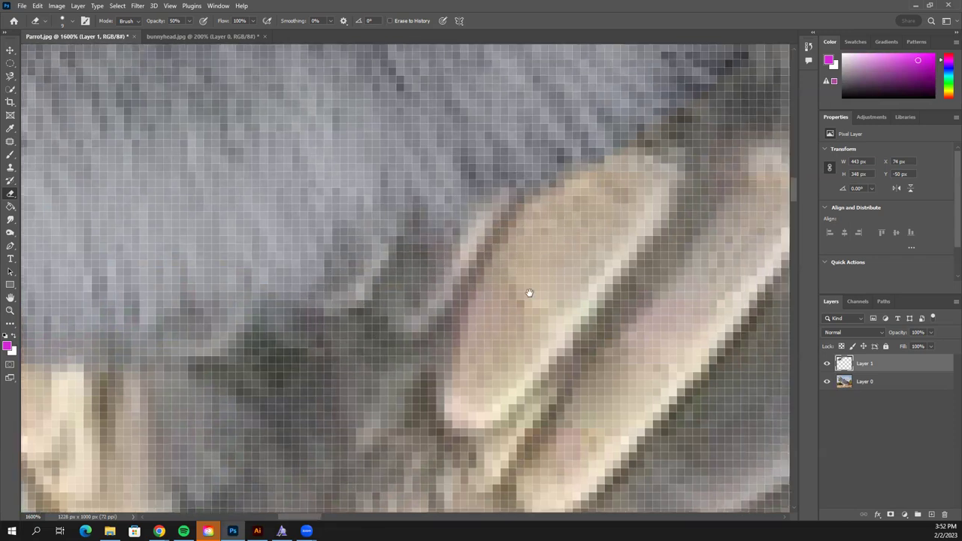
drag(441, 272, 347, 358)
drag(639, 172, 465, 231)
drag(612, 217, 604, 239)
Step: Erase the rear edge of the bunny's cheek in strokes so the parrot's grey neck feathers overlap the fur
scroll(416, 332, up, 2)
scroll(416, 332, right, 2)
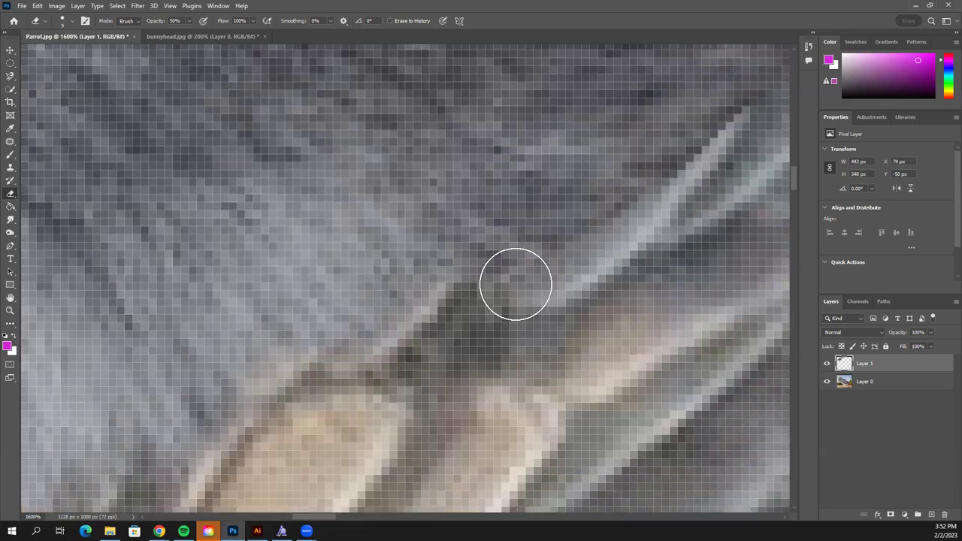
drag(526, 351, 419, 468)
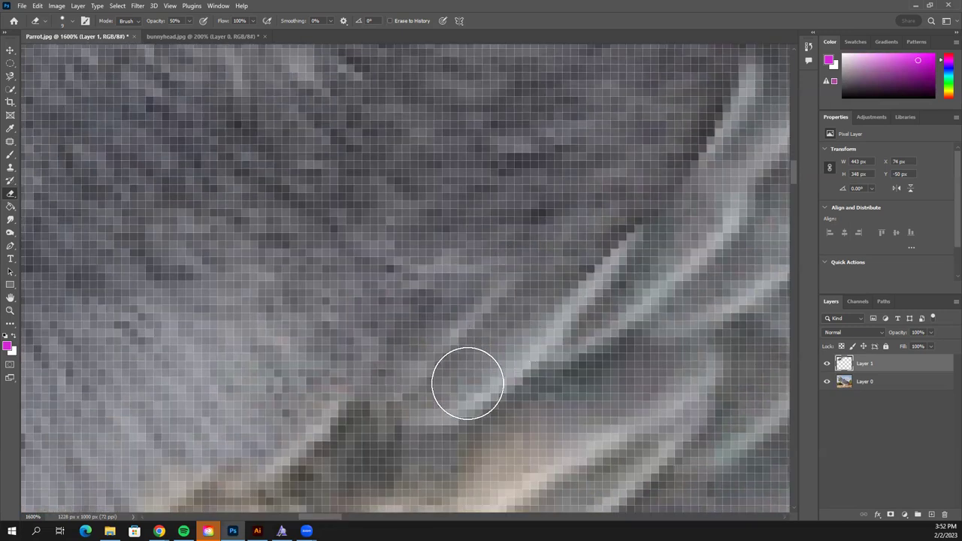
drag(605, 263, 707, 172)
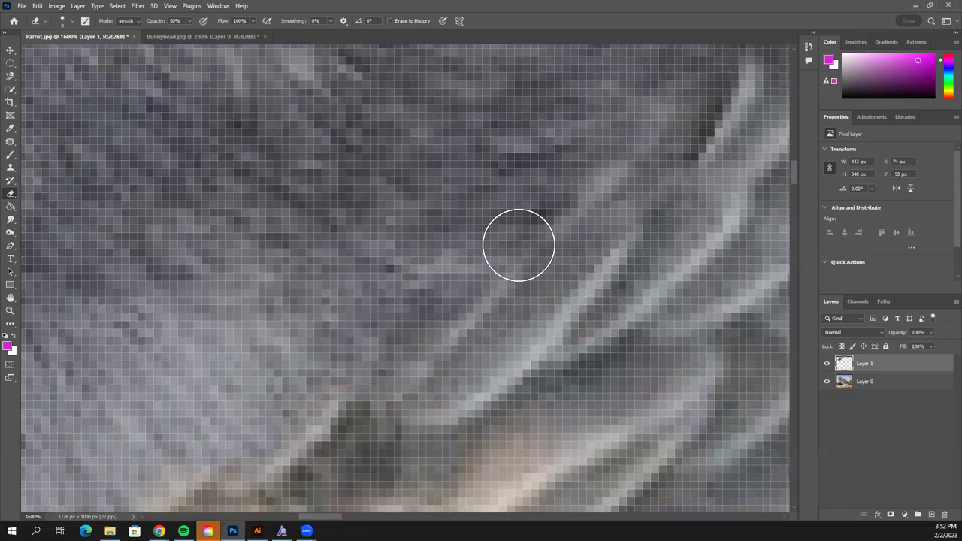
scroll(527, 340, up, 2)
scroll(526, 340, right, 2)
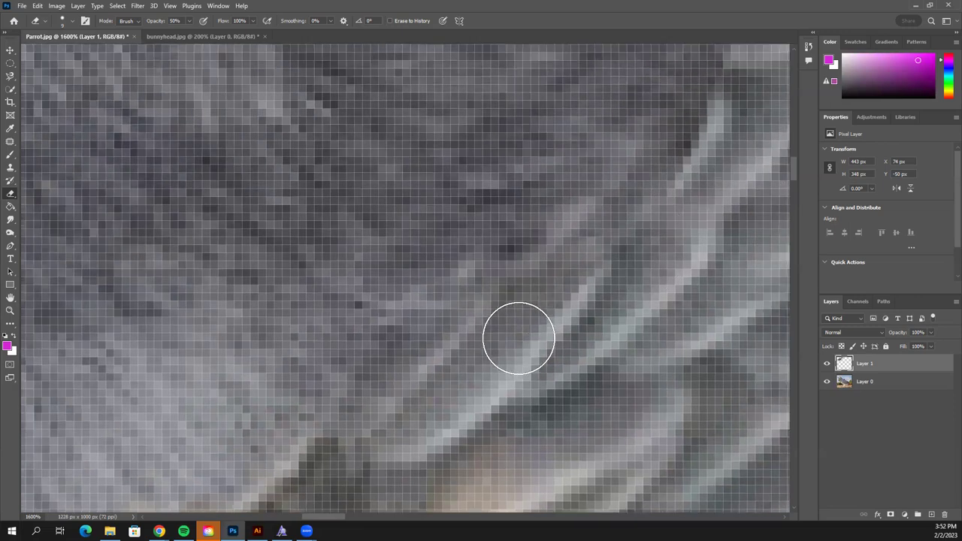
scroll(541, 248, up, 2)
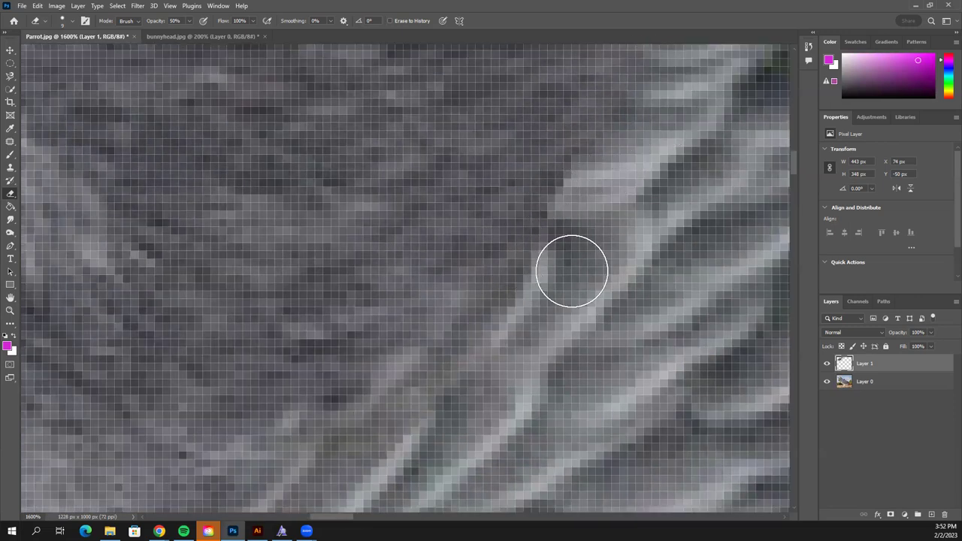
drag(571, 271, 538, 345)
scroll(562, 246, up, 2)
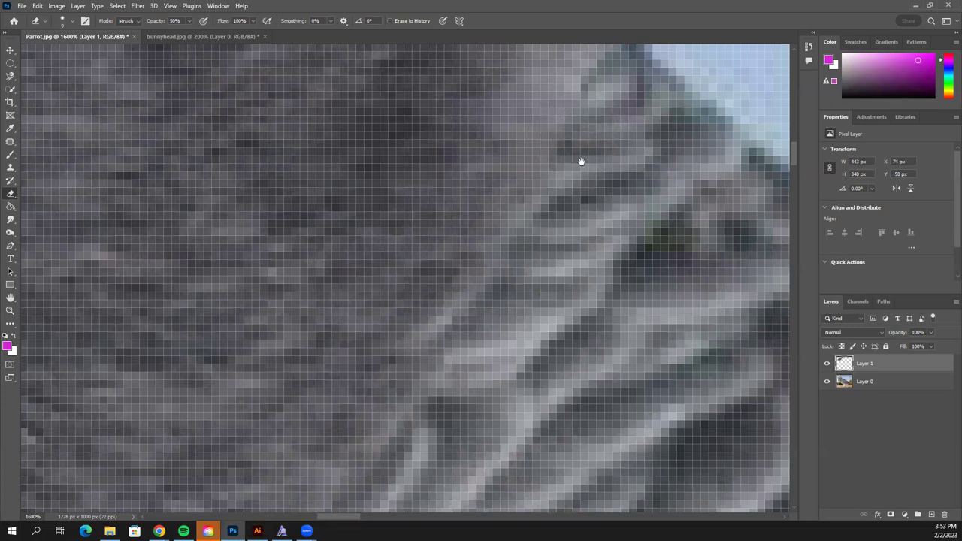
Step: Clean up the edge where the back of the bunny's head meets the nape and sky, up to the ear's base
scroll(535, 287, up, 3)
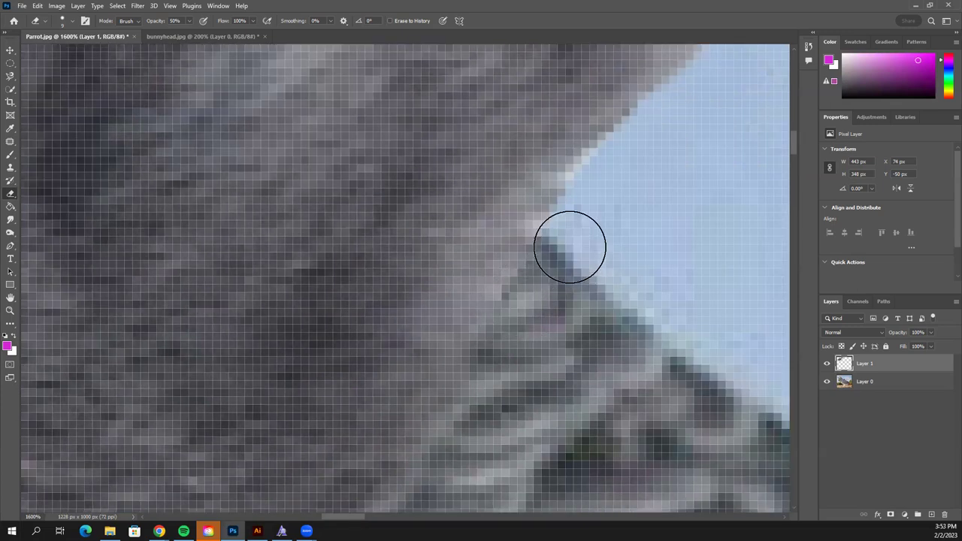
scroll(601, 203, up, 1)
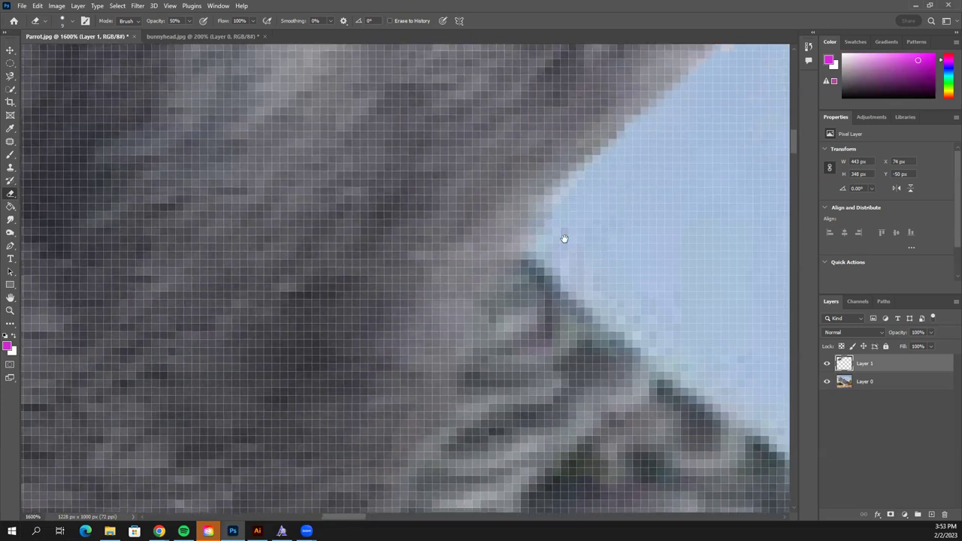
drag(565, 236, 425, 336)
drag(568, 194, 504, 238)
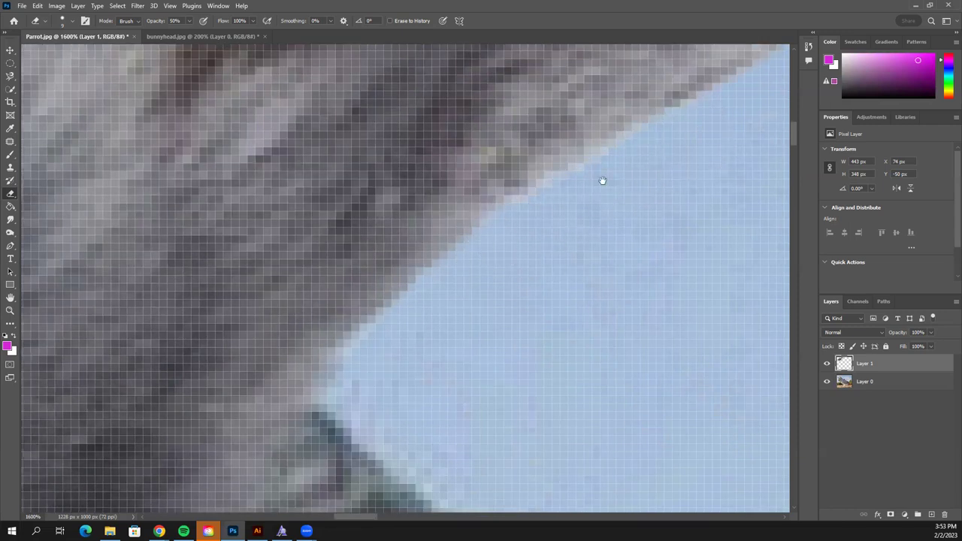
drag(603, 180, 428, 267)
drag(729, 129, 511, 234)
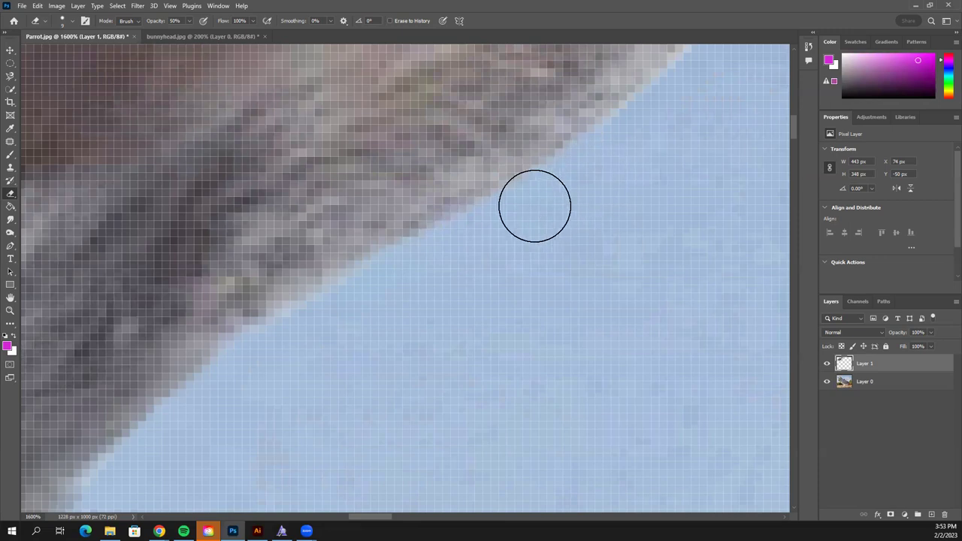
Step: Erase the dark and light fringe along the ear's rear edge, from its lower part up to the canvas edge
drag(668, 114, 557, 237)
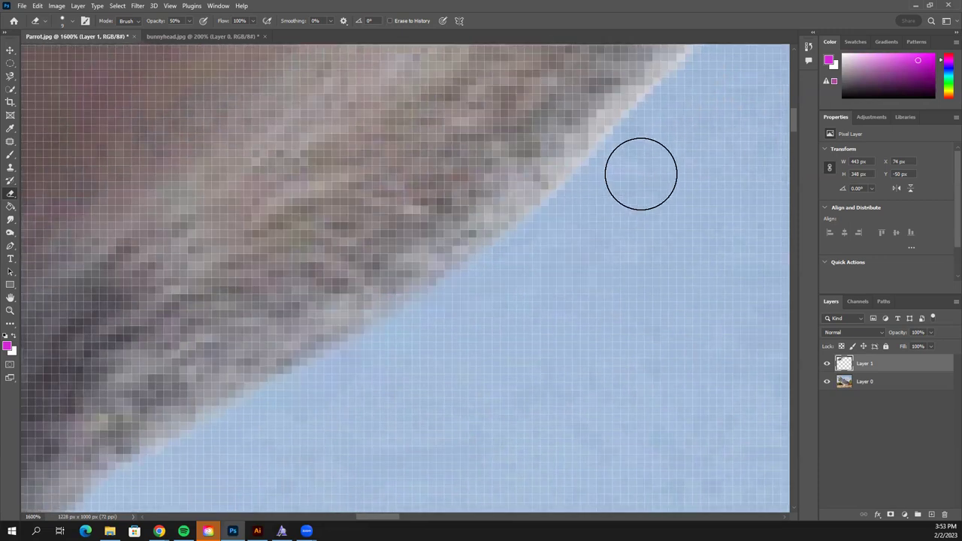
drag(671, 156, 640, 187)
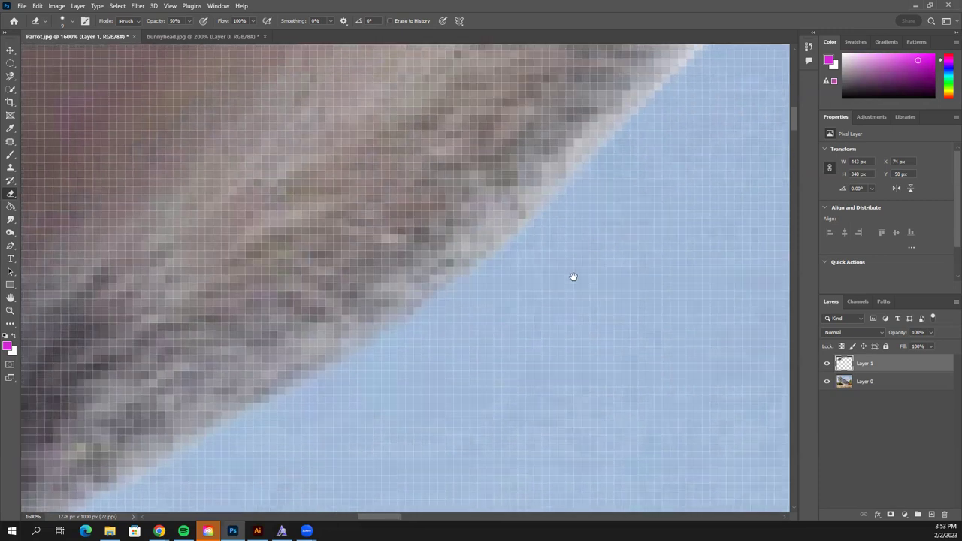
drag(573, 276, 545, 299)
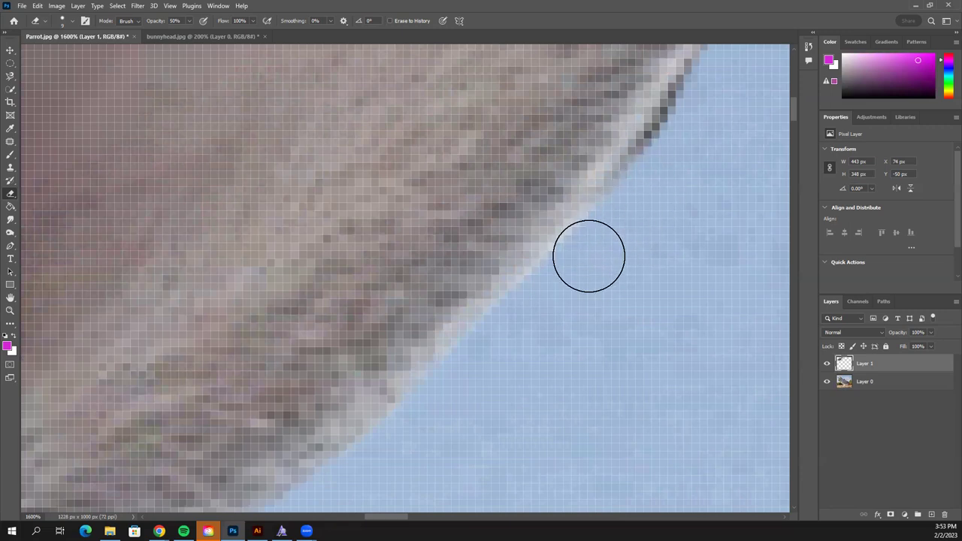
mouse_move(717, 86)
mouse_down()
mouse_move(631, 211)
mouse_move(538, 310)
mouse_up()
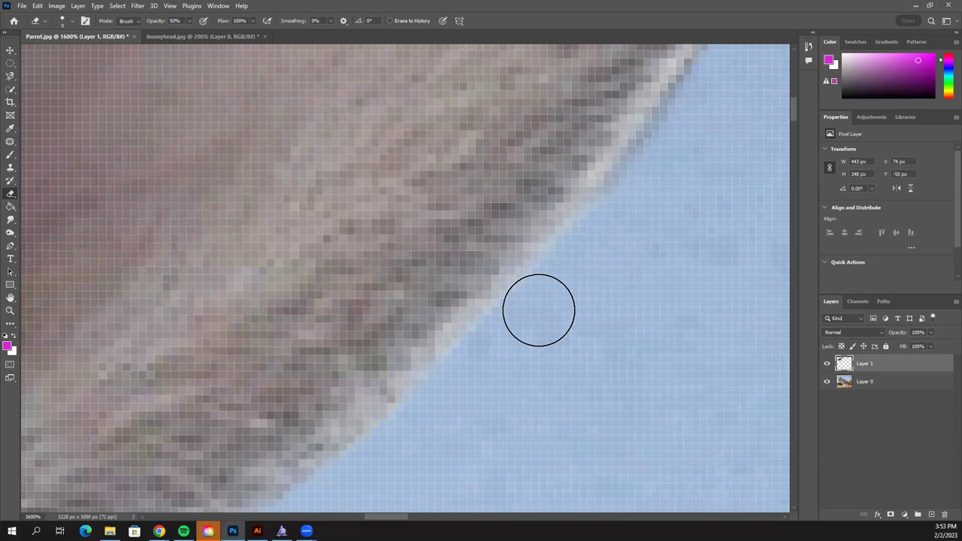
drag(620, 127, 411, 356)
drag(685, 93, 513, 289)
drag(447, 363, 449, 377)
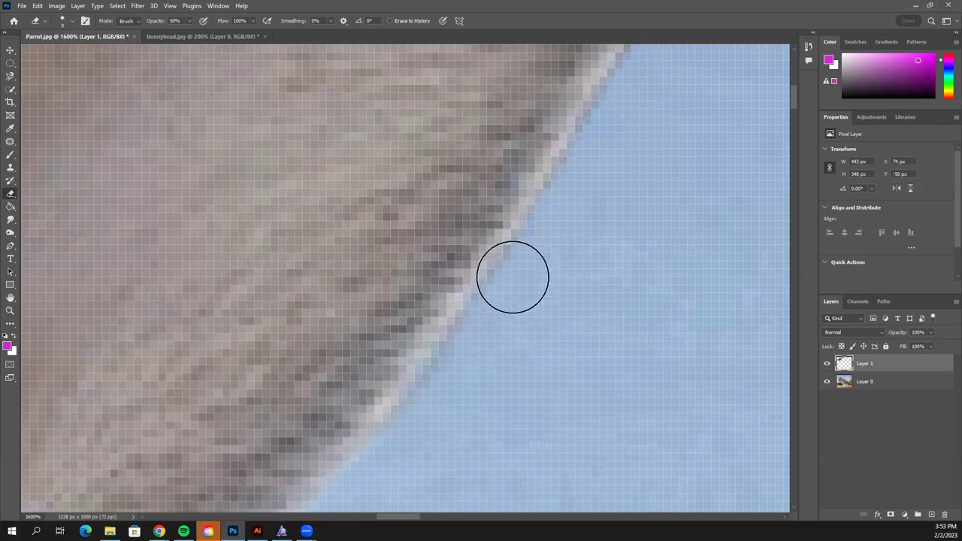
drag(510, 275, 464, 401)
drag(589, 119, 467, 332)
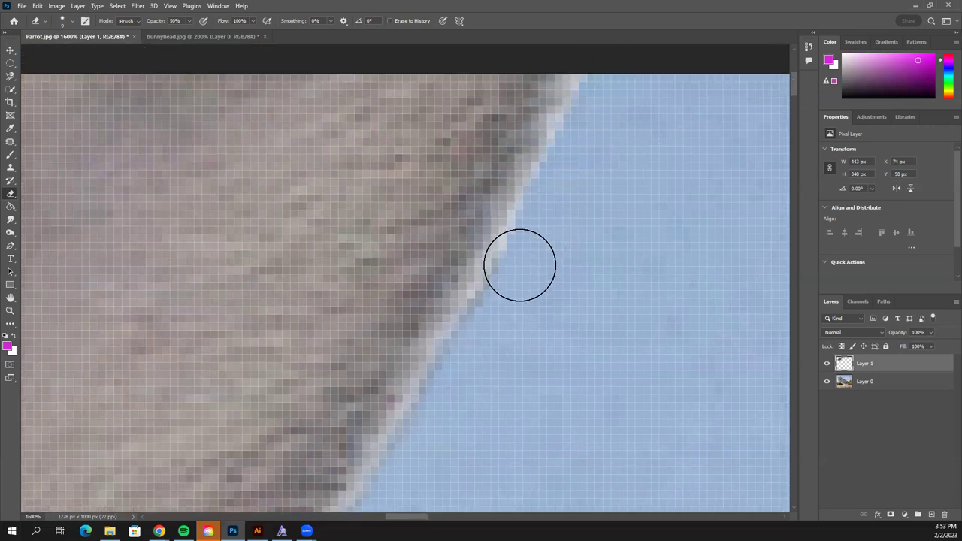
Step: Check the whole composite, frame the bunny's head at 300%, and activate the Blur tool
key(ctrl+0)
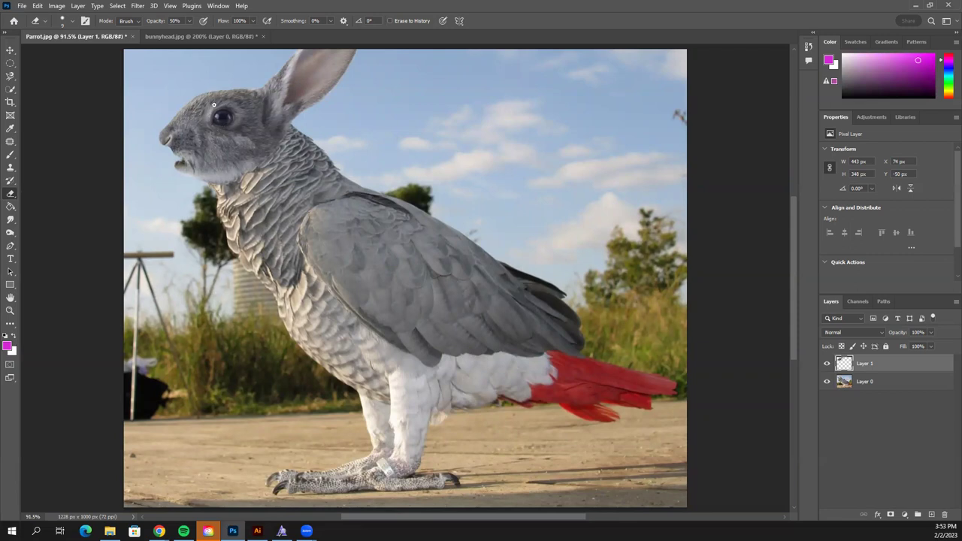
key(ctrl+plus)
key(ctrl+plus)
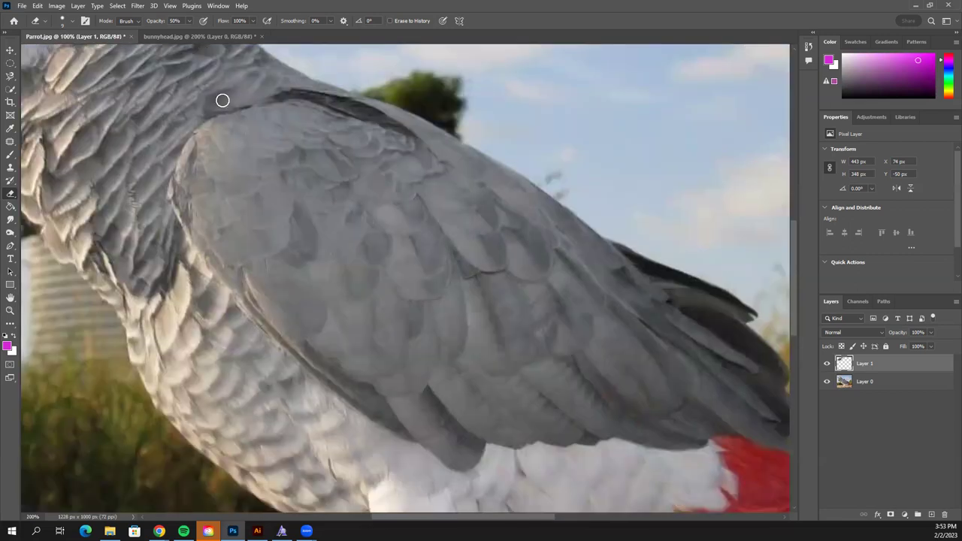
key(ctrl+plus)
key(space)
drag(91, 50, 375, 299)
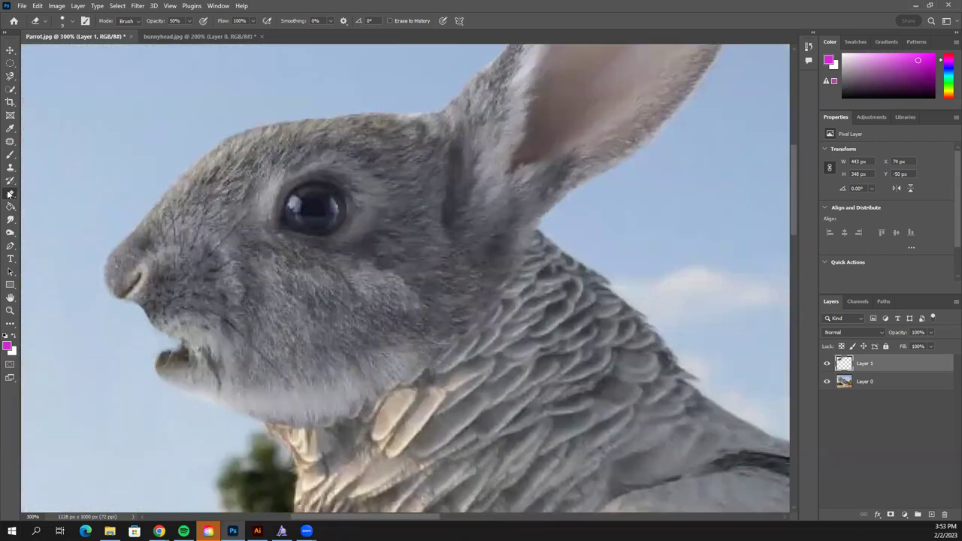
click(10, 223)
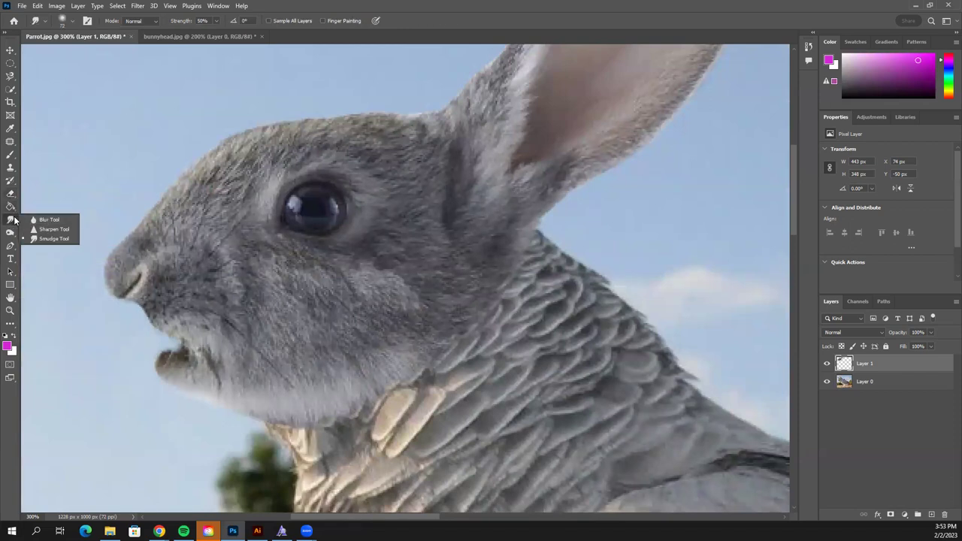
click(37, 218)
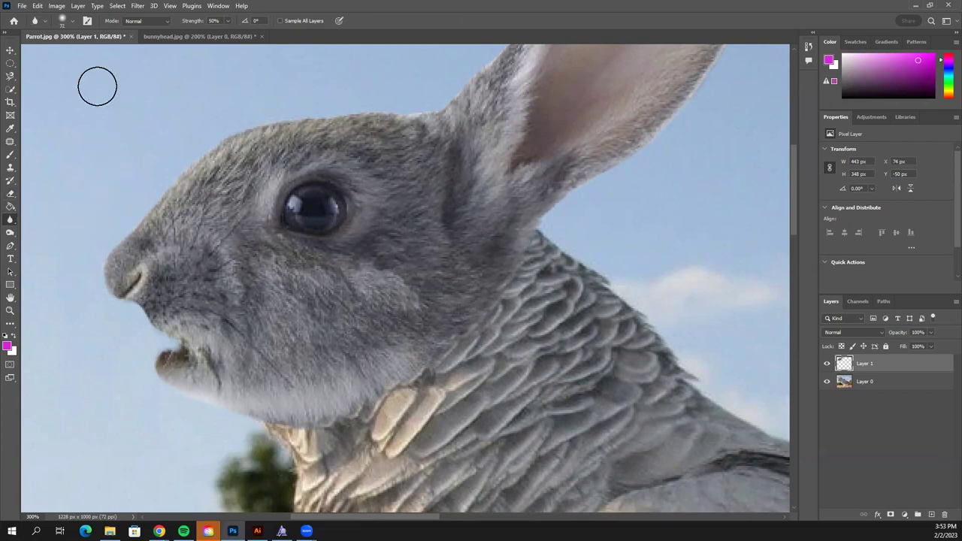
Step: Increase the hardness of the Blur tool's brush
click(73, 21)
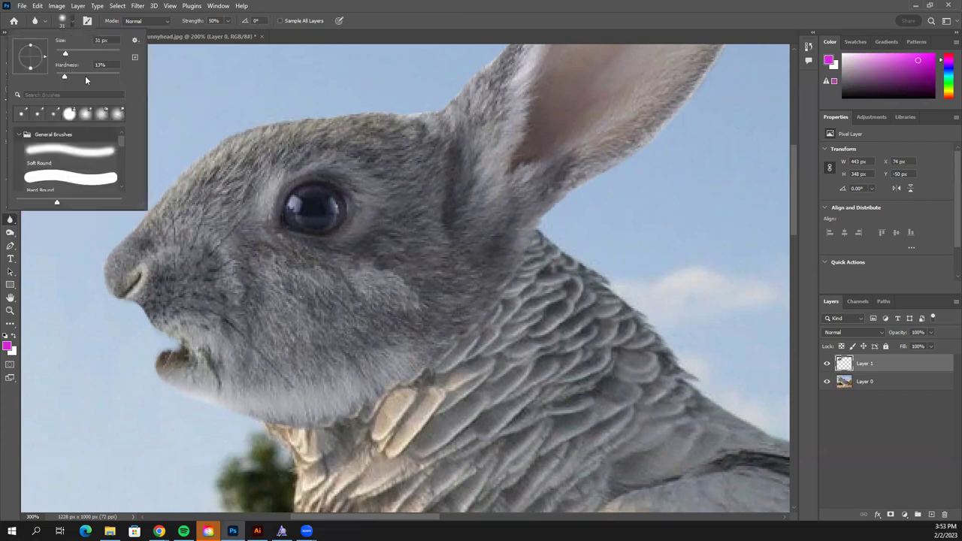
drag(63, 74, 103, 77)
key(Return)
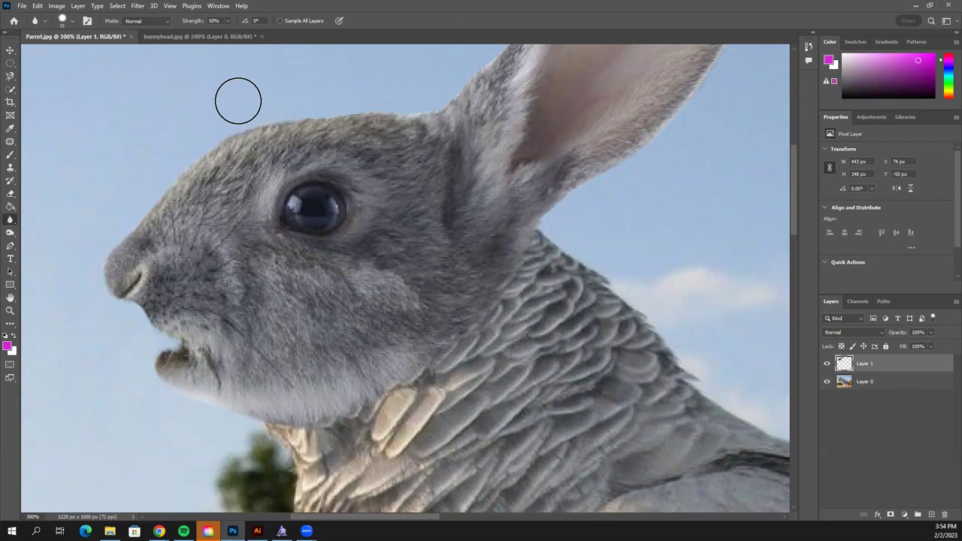
scroll(233, 75, up, 2)
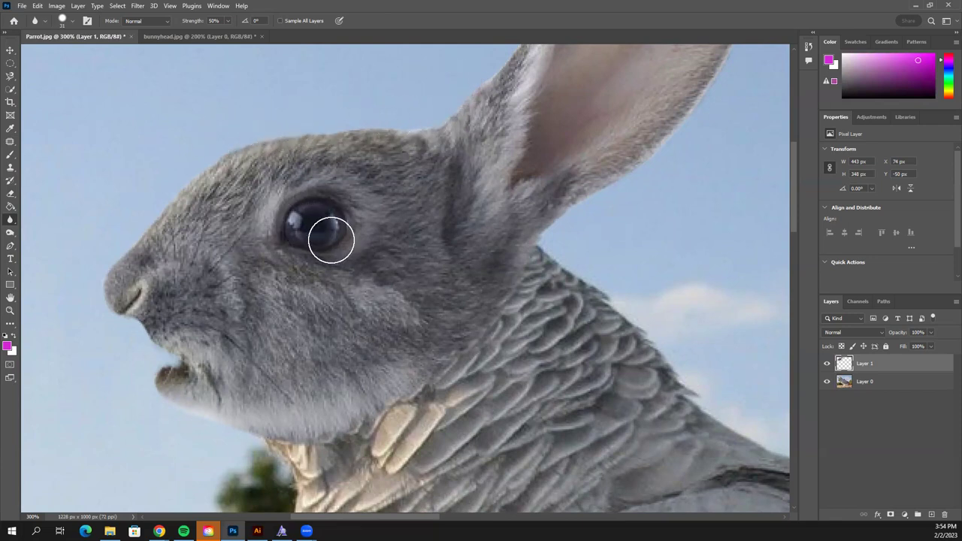
Step: Try blurring the bunny's eye and the fur around it, and undo the strokes
mouse_move(326, 256)
mouse_down()
mouse_move(356, 263)
mouse_move(361, 250)
mouse_move(391, 238)
mouse_move(328, 265)
mouse_up()
drag(416, 242, 287, 247)
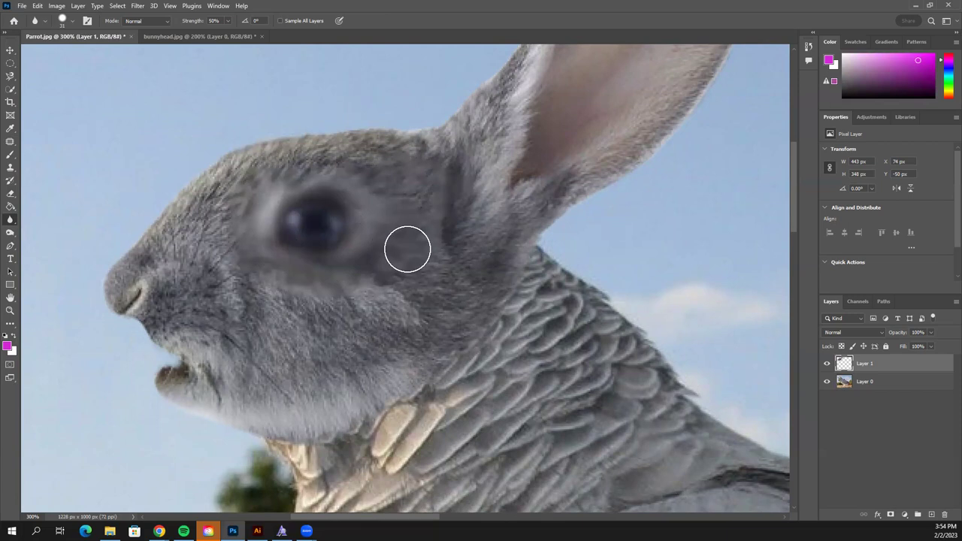
key(ctrl+z)
key(ctrl+z)
key(ctrl+z)
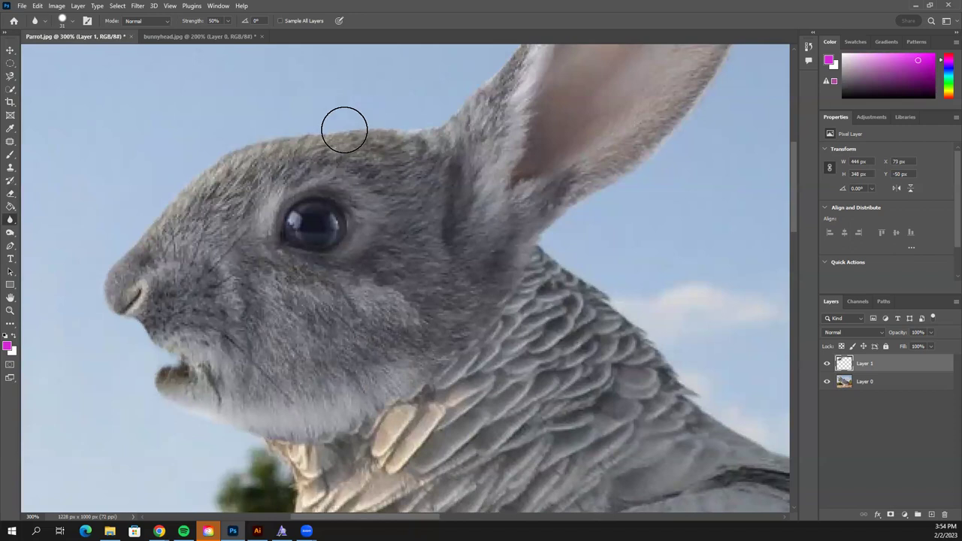
Step: Sharpen the bunny's eye and the surrounding fur with the Sharpen tool, and undo the last, excessive stroke
right_click(11, 220)
click(52, 231)
mouse_move(346, 223)
mouse_down()
mouse_move(325, 204)
mouse_move(295, 229)
mouse_move(354, 234)
mouse_move(303, 210)
mouse_up()
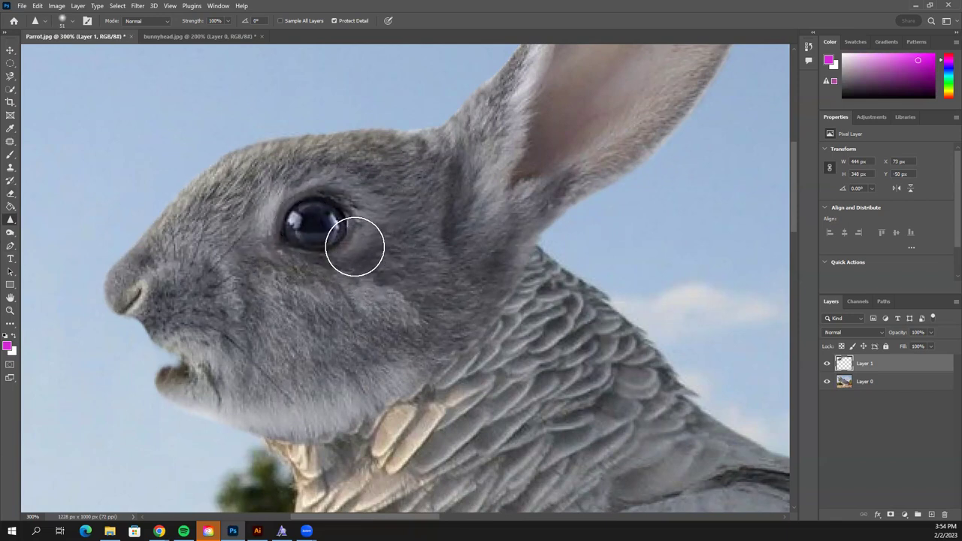
mouse_move(329, 197)
mouse_down()
mouse_move(340, 241)
mouse_move(343, 227)
mouse_move(385, 230)
mouse_move(299, 214)
mouse_move(329, 192)
mouse_move(396, 193)
mouse_move(322, 217)
mouse_move(308, 261)
mouse_move(383, 215)
mouse_move(304, 241)
mouse_up()
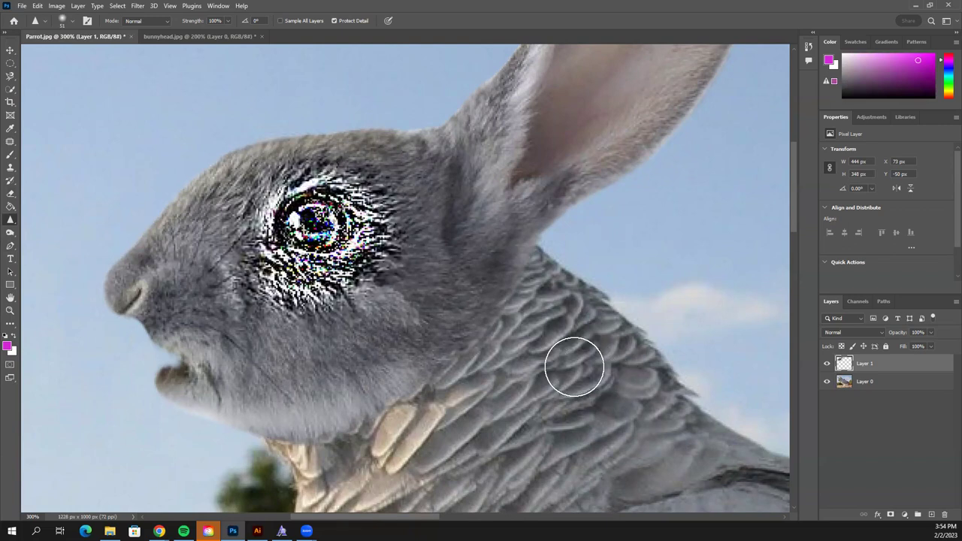
key(ctrl+z)
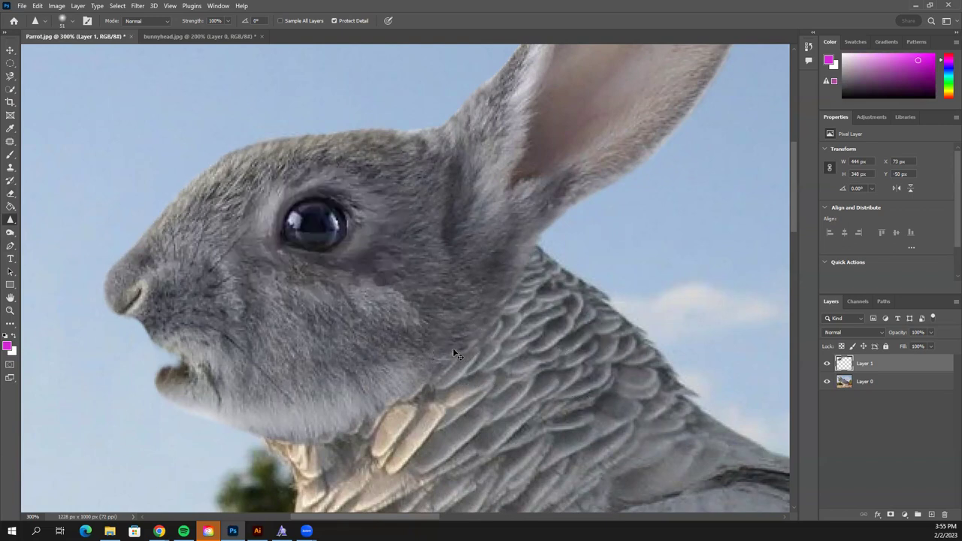
Step: Try the Smudge tool on the bunny's cheek and along the neck join, undoing each stroke
right_click(16, 224)
click(55, 239)
mouse_move(305, 300)
mouse_down()
mouse_move(357, 271)
mouse_move(313, 251)
mouse_move(343, 187)
mouse_move(399, 216)
mouse_move(395, 296)
mouse_move(376, 369)
mouse_move(212, 330)
mouse_move(352, 295)
mouse_move(350, 365)
mouse_up()
key(ctrl+z)
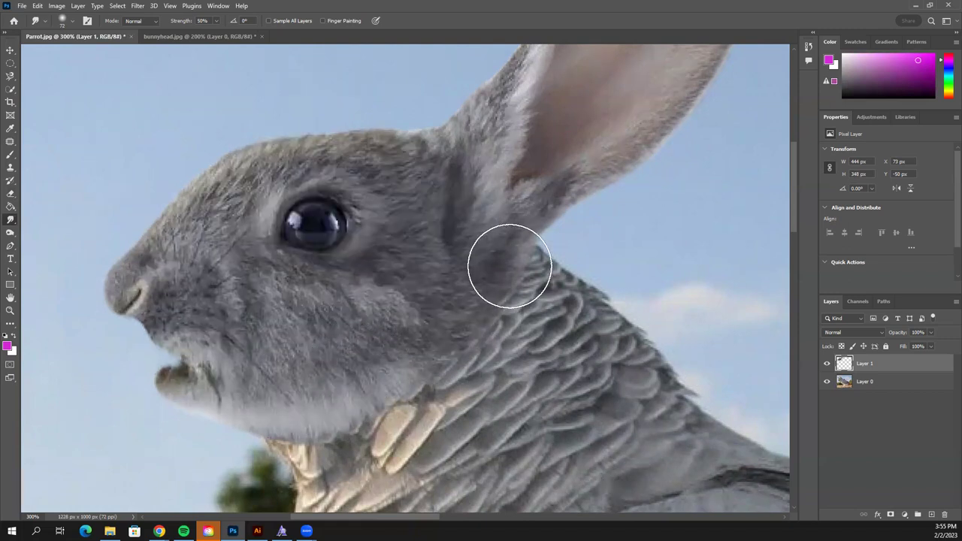
mouse_move(523, 292)
mouse_down()
mouse_move(487, 336)
mouse_move(417, 387)
mouse_up()
key(ctrl+z)
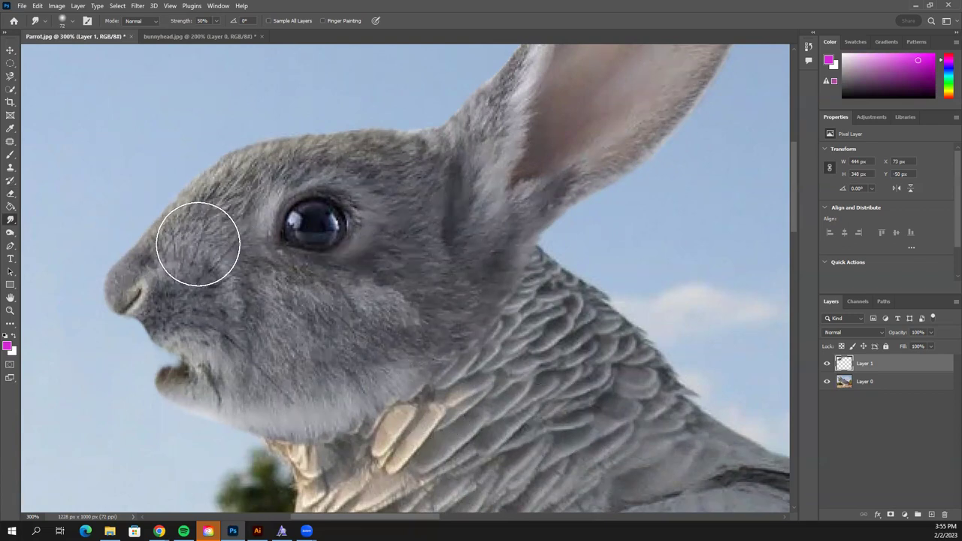
Step: Brighten the bunny's head layer with a Levels adjustment, setting the midtones to about 1.20
key(ctrl+0)
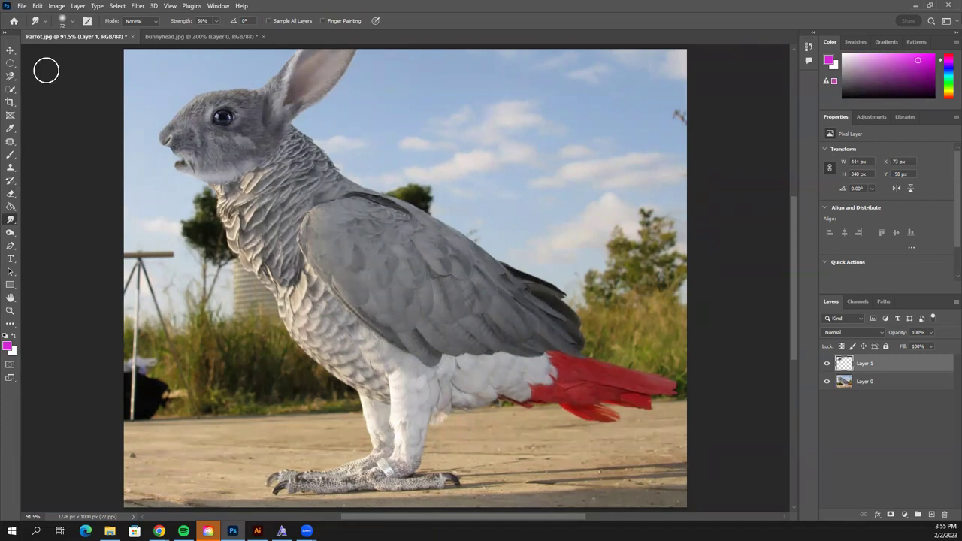
click(10, 50)
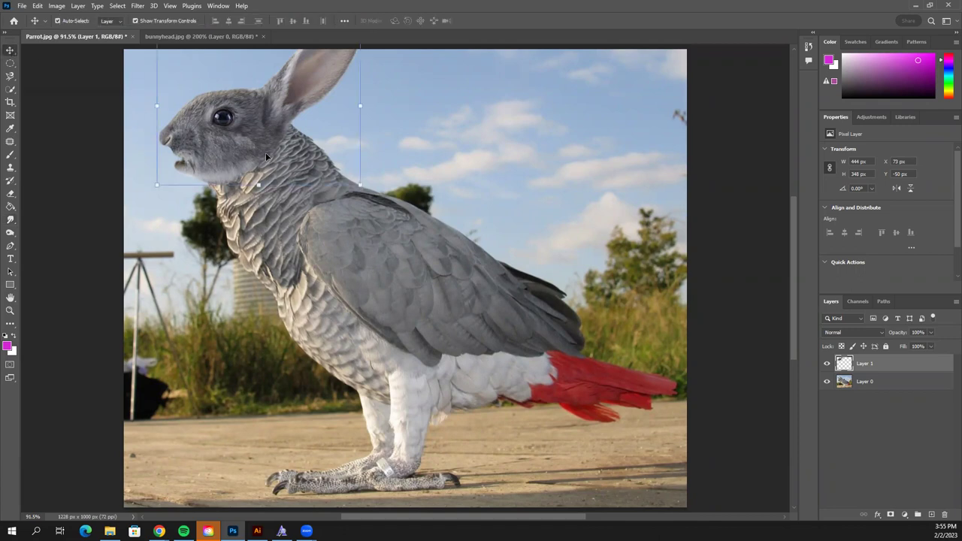
click(871, 116)
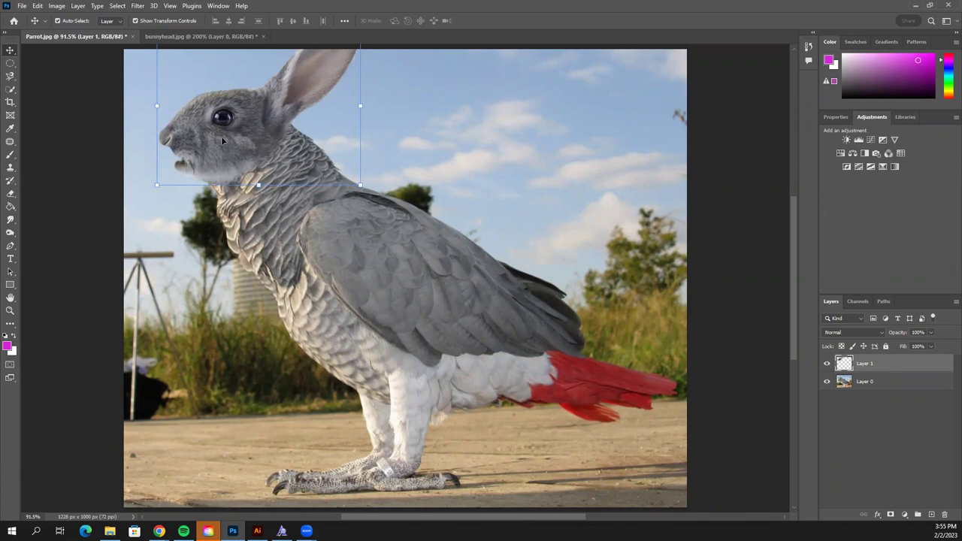
click(55, 7)
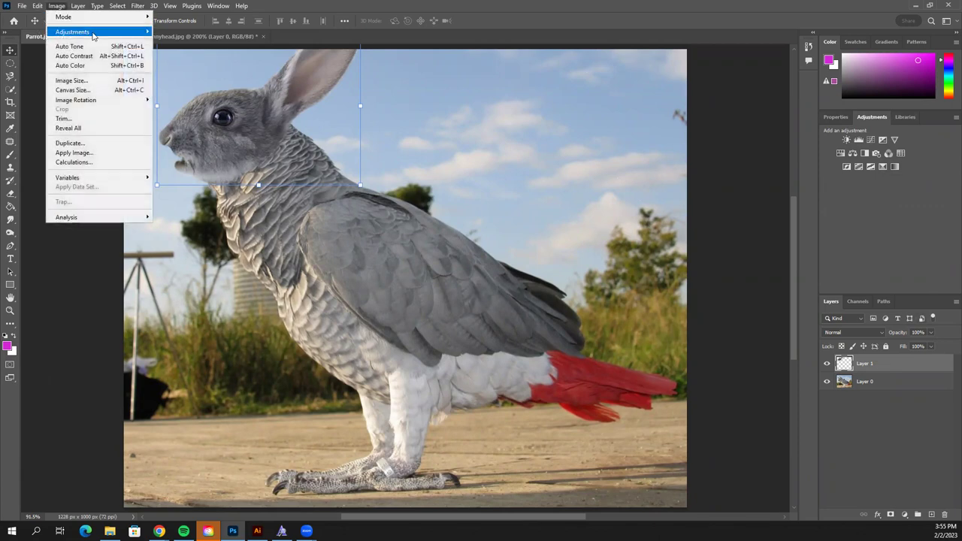
mouse_move(93, 34)
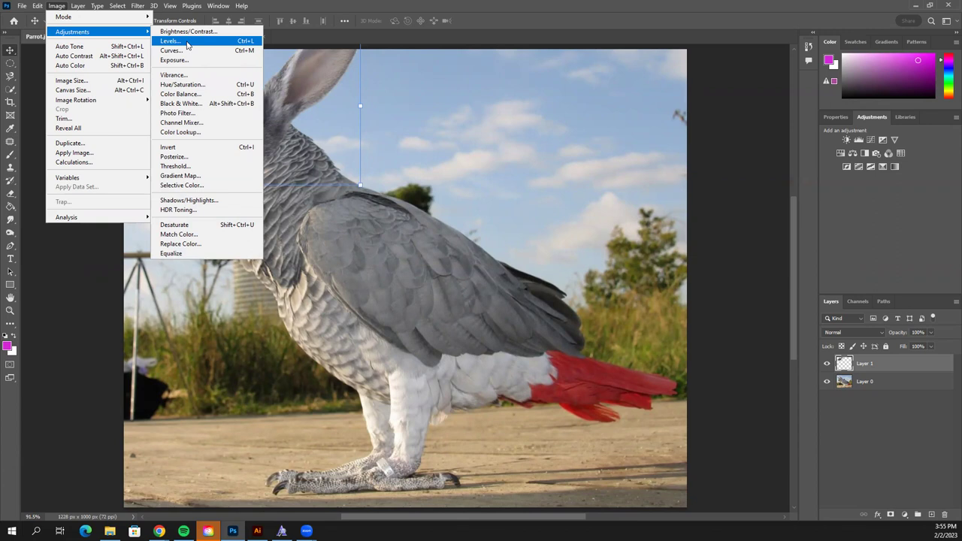
click(187, 42)
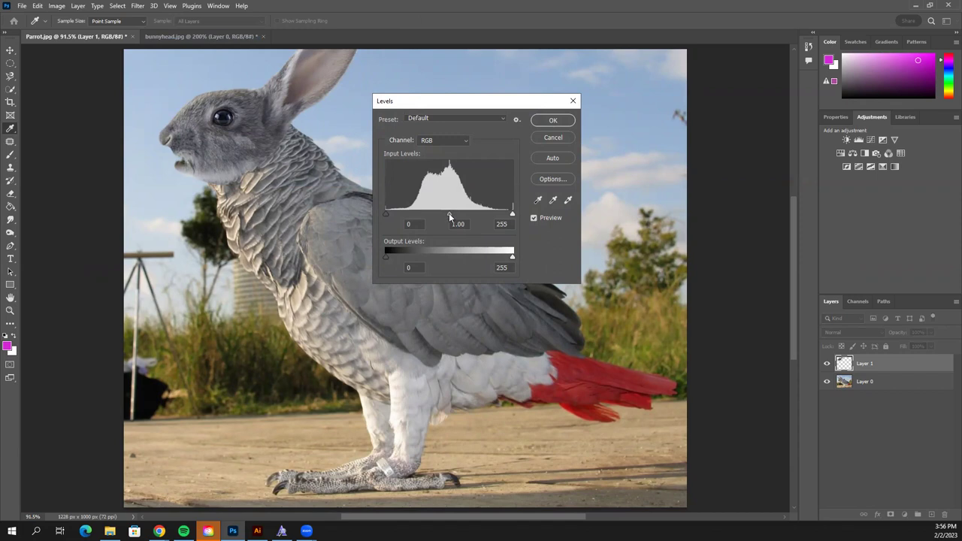
mouse_move(449, 213)
mouse_down()
mouse_move(383, 215)
mouse_move(498, 217)
mouse_move(443, 217)
mouse_up()
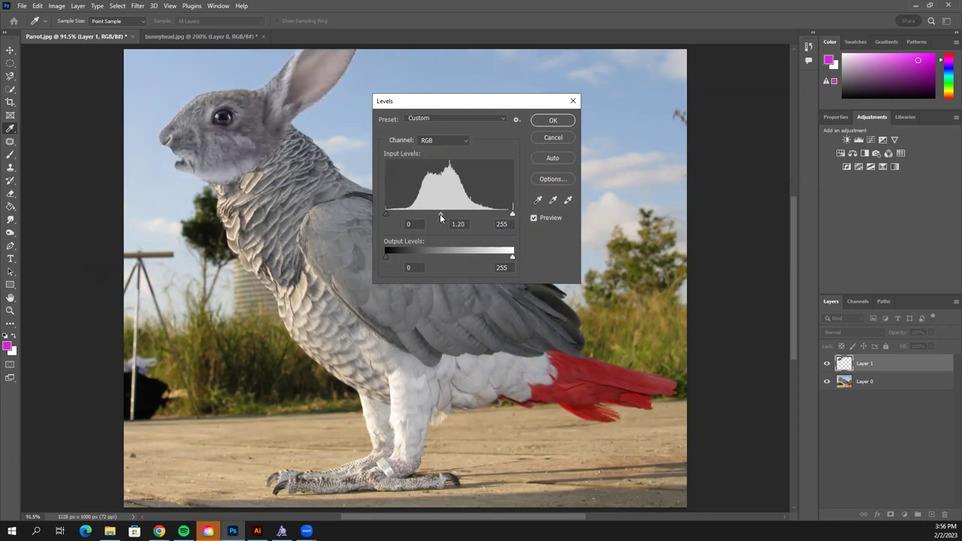
drag(508, 215, 513, 216)
drag(395, 216, 380, 215)
click(554, 121)
key(v)
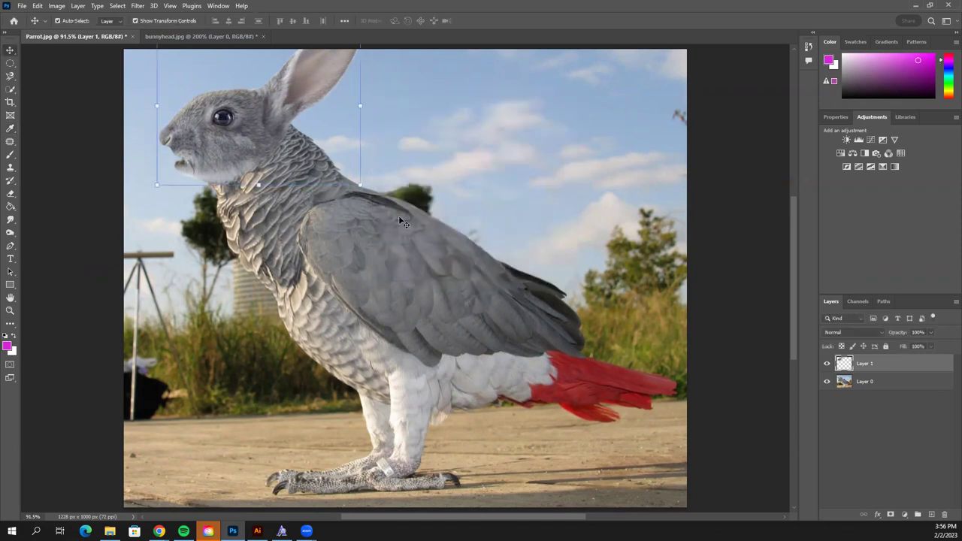
Step: Inspect the join between head and neck at 200%, and hide the bunny's head layer to expose the parrot's feathers
scroll(268, 201, up, 1)
scroll(268, 202, down, 1)
key(ctrl+plus)
key(ctrl+plus)
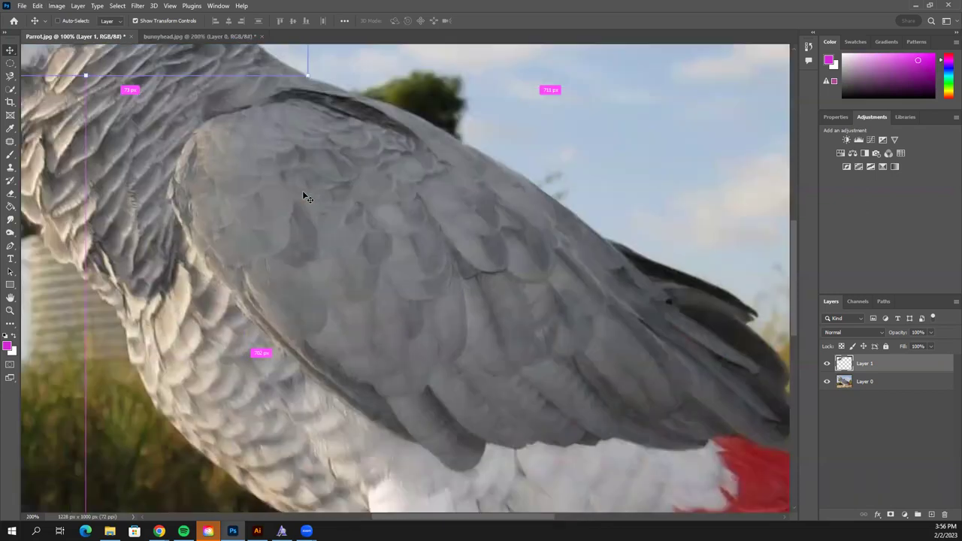
drag(198, 125, 423, 337)
scroll(419, 316, down, 1)
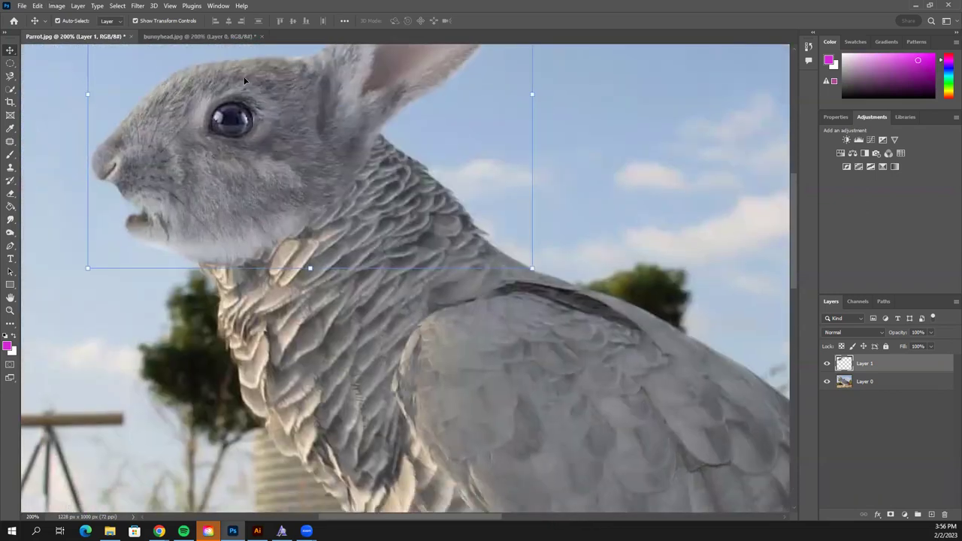
click(826, 364)
click(827, 364)
click(827, 364)
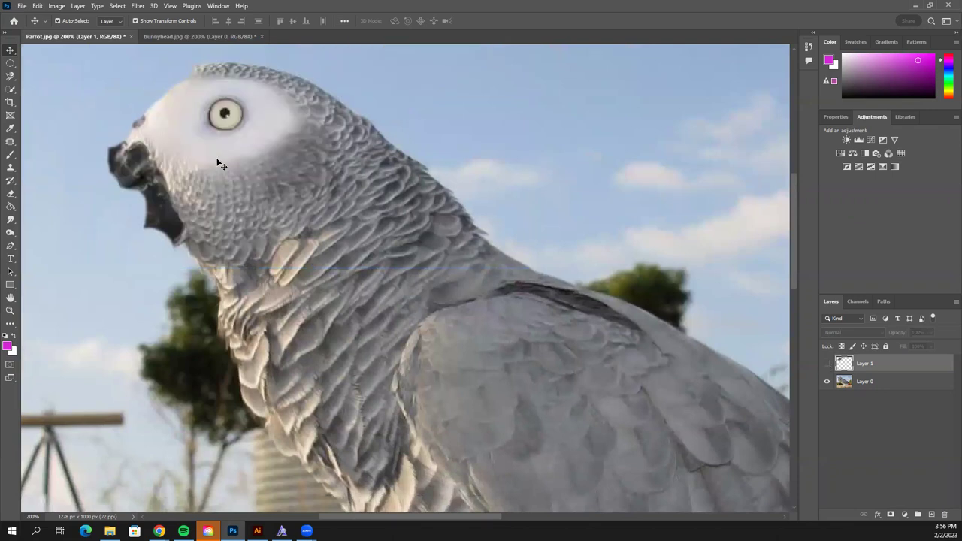
Step: Outline the parrot's cheek and neck feathers with the Lasso tool, checking the area against the bunny's head layer
click(12, 77)
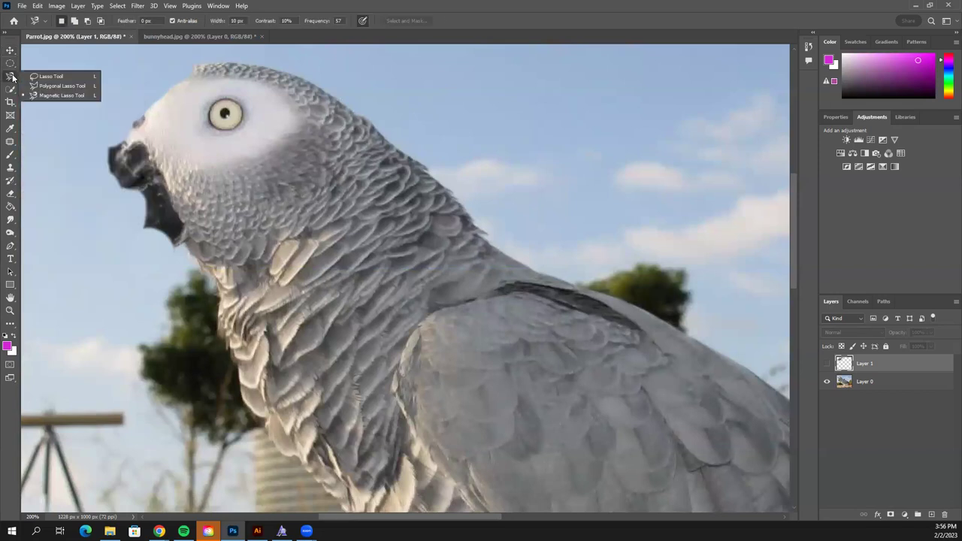
click(67, 76)
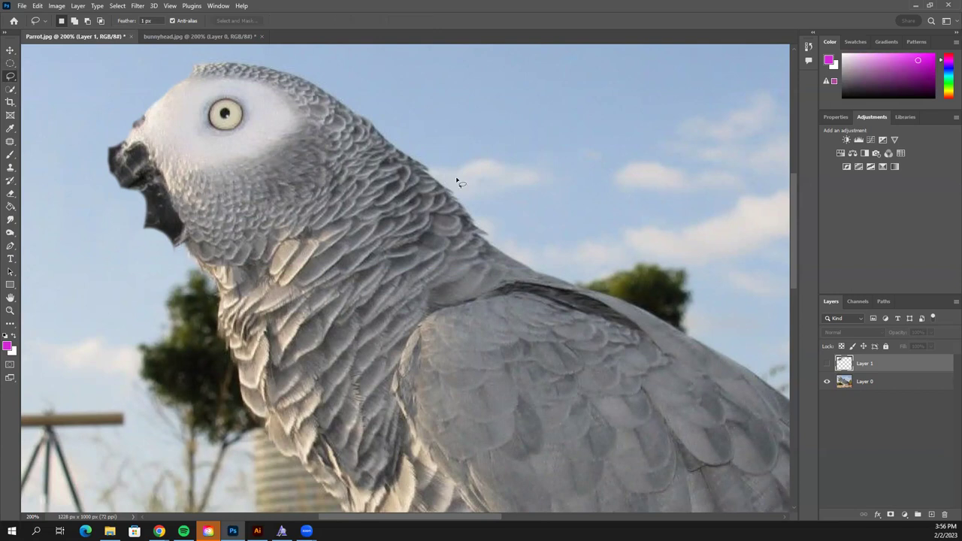
click(827, 364)
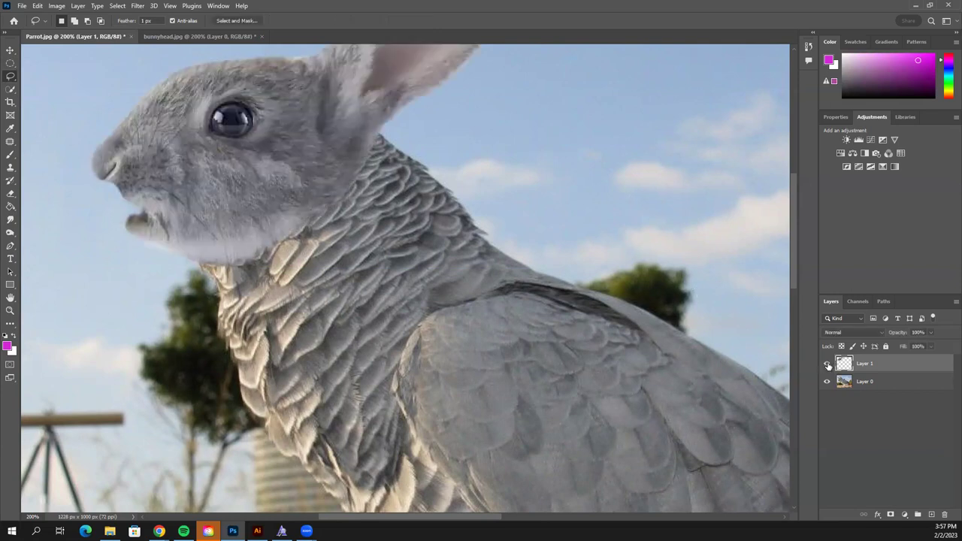
click(826, 364)
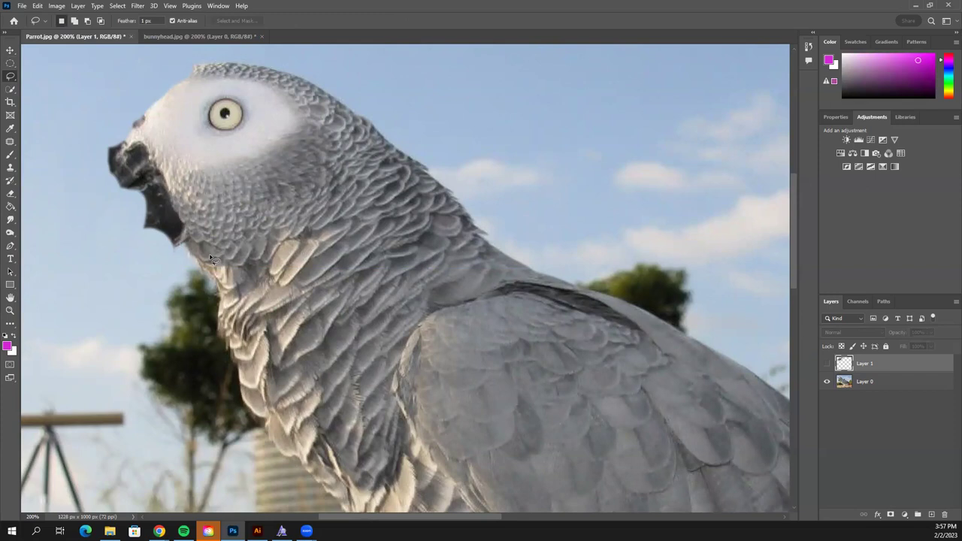
mouse_move(204, 241)
mouse_down()
mouse_move(189, 203)
mouse_move(197, 194)
mouse_move(256, 180)
mouse_move(278, 160)
mouse_up()
mouse_move(359, 126)
mouse_down()
mouse_move(431, 203)
mouse_move(430, 244)
mouse_move(377, 320)
mouse_move(284, 364)
mouse_move(248, 346)
mouse_move(205, 245)
mouse_up()
click(826, 364)
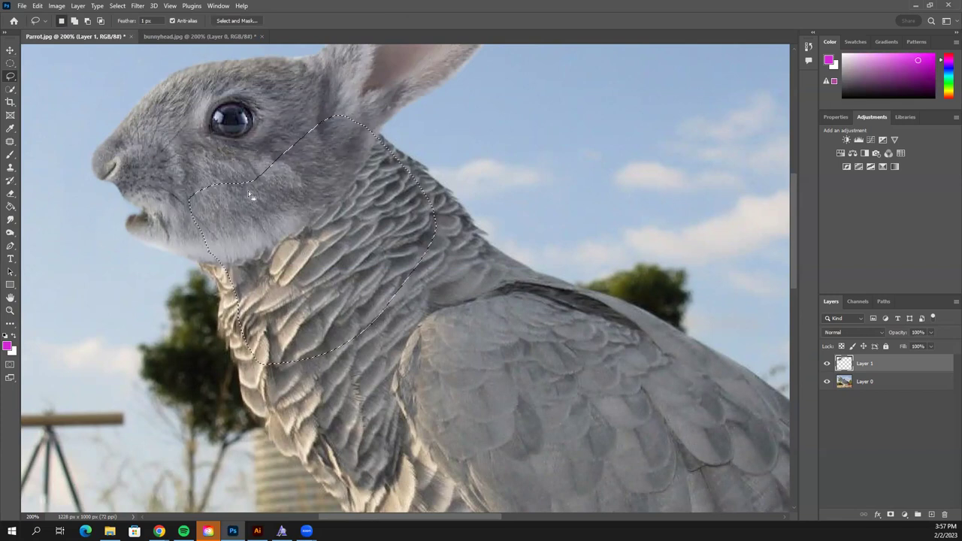
click(826, 364)
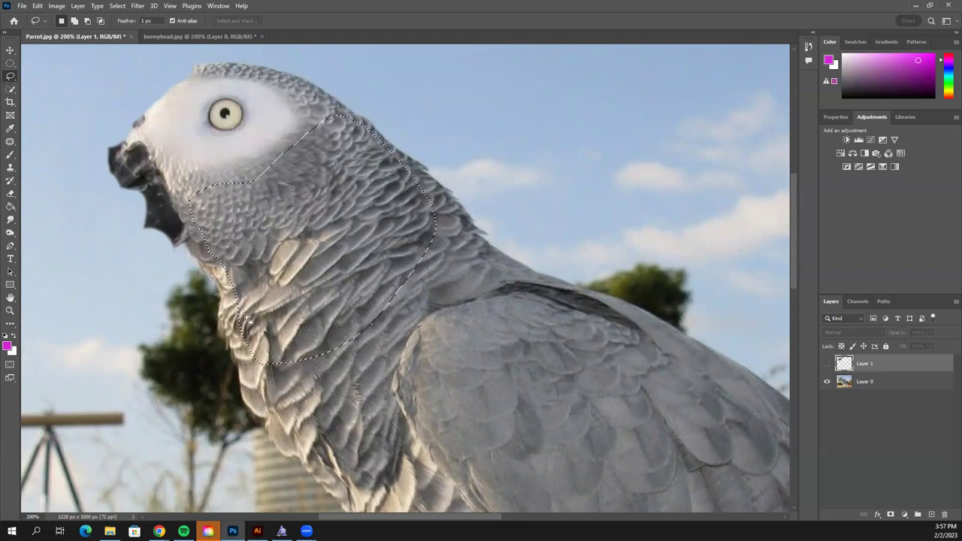
Step: Paste a copy of the lassoed area from the hidden head layer as a new layer, and delete that layer
right_click(10, 76)
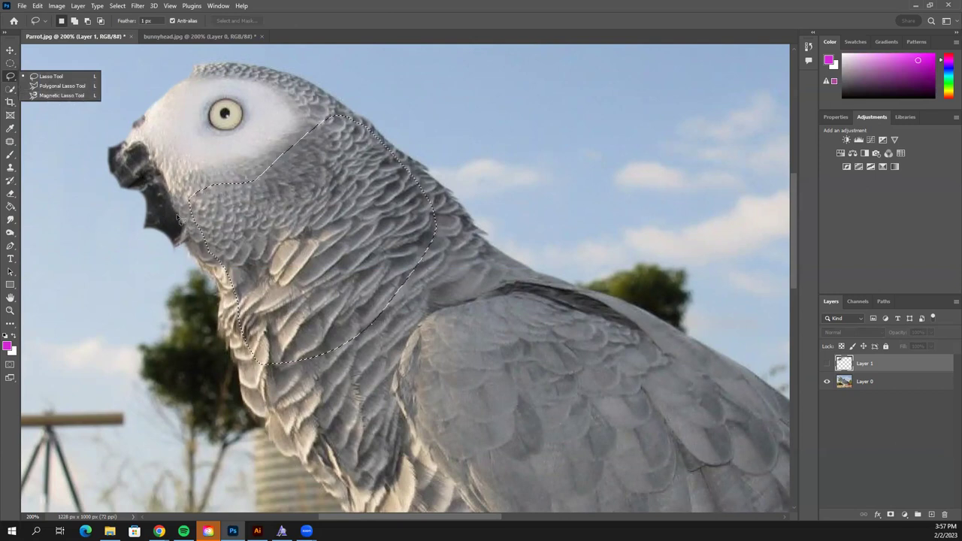
click(12, 78)
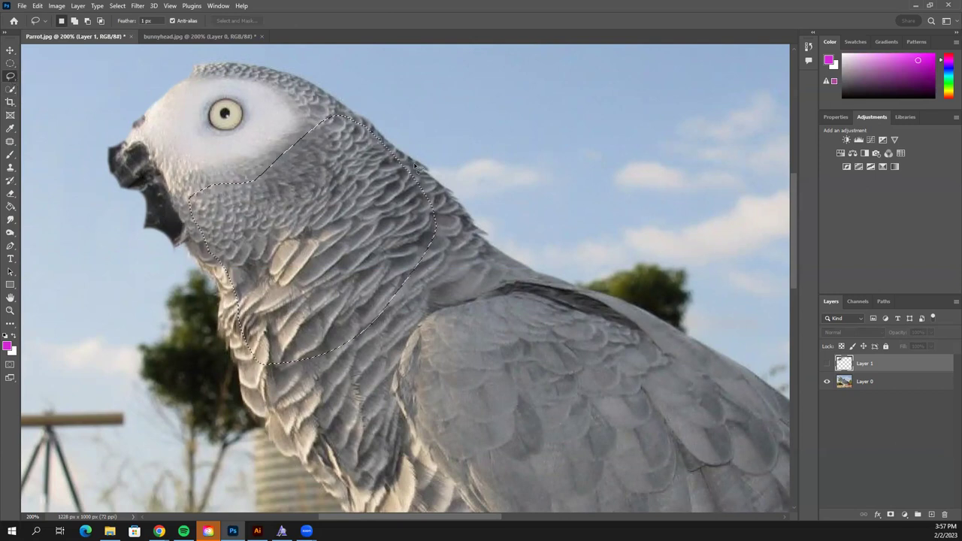
click(11, 50)
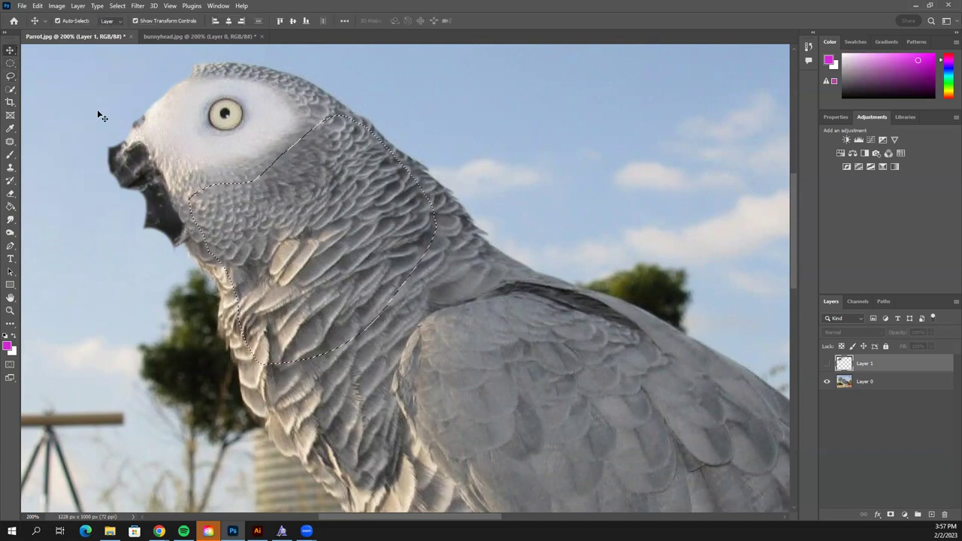
key(ctrl)
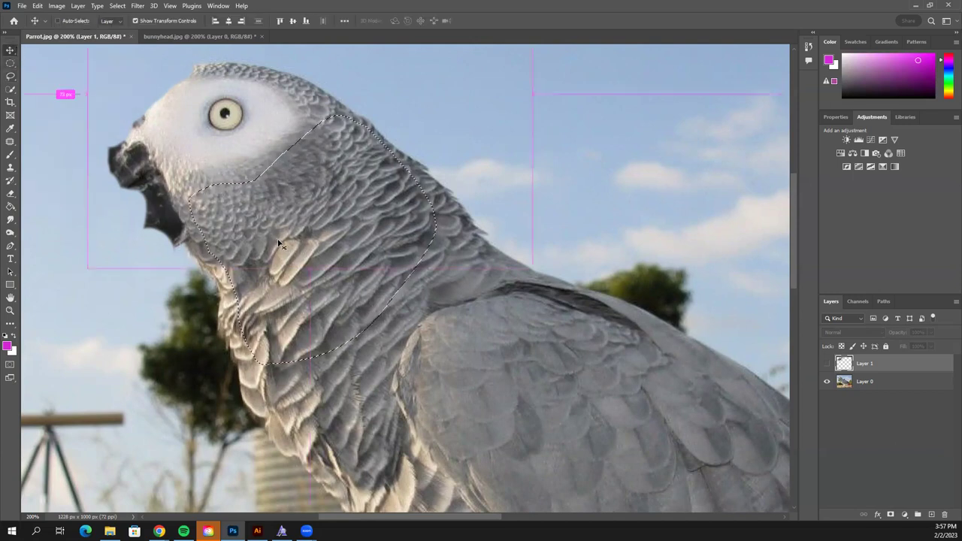
key(ctrl+v)
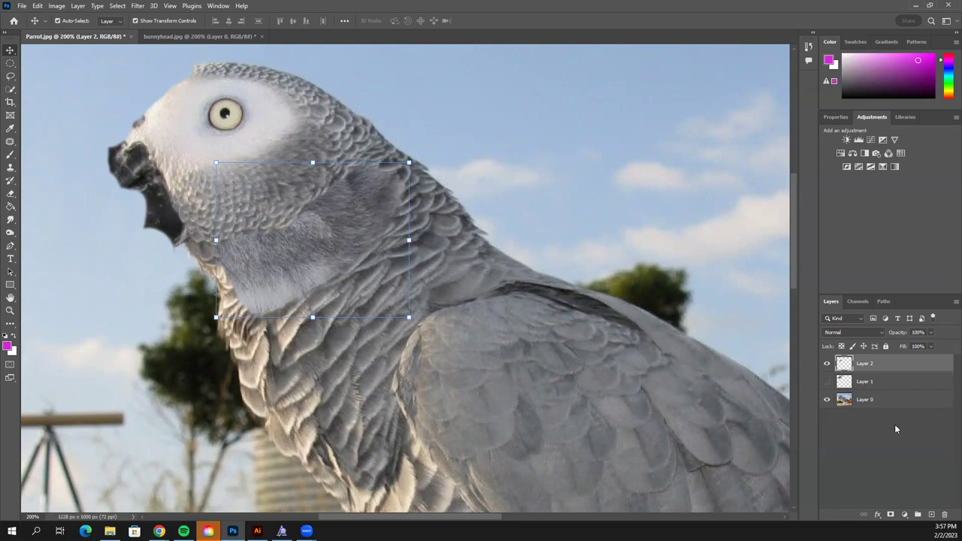
click(945, 516)
click(437, 199)
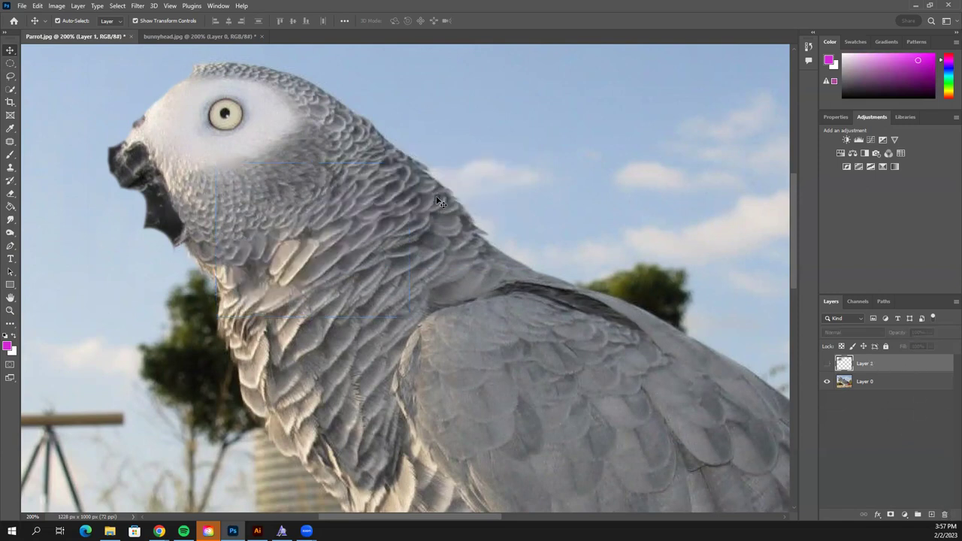
Step: Lasso the parrot's cheek and neck feathers on the parrot photo layer, copy them to a new layer and check the copy in isolation
click(864, 385)
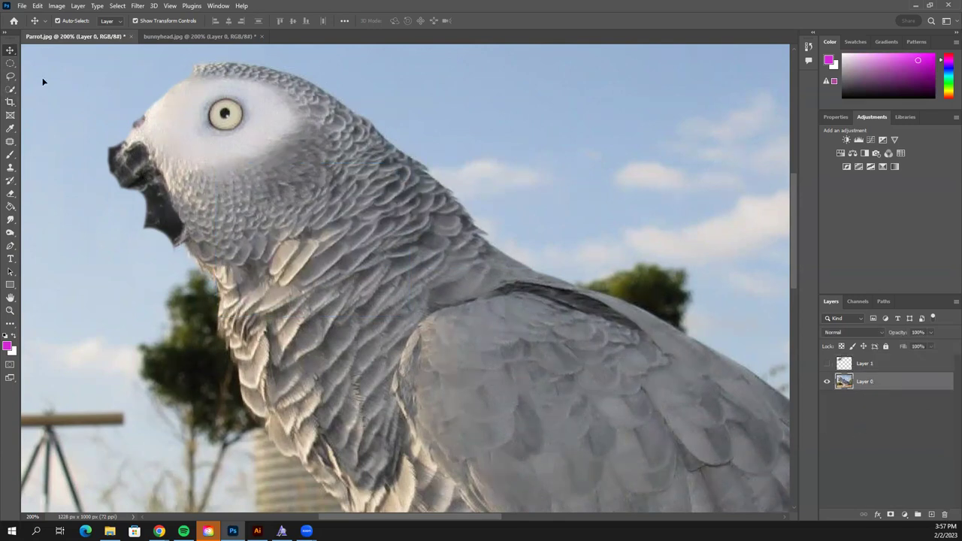
click(11, 76)
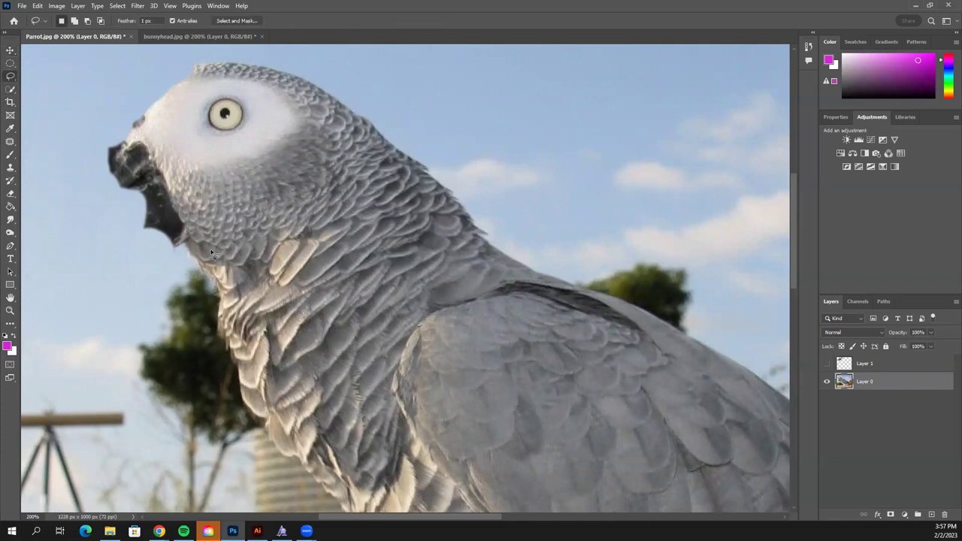
mouse_move(206, 227)
mouse_down()
mouse_move(230, 192)
mouse_move(292, 166)
mouse_move(331, 117)
mouse_move(407, 175)
mouse_move(423, 200)
mouse_move(410, 256)
mouse_move(350, 339)
mouse_move(278, 389)
mouse_move(249, 373)
mouse_move(240, 282)
mouse_move(209, 254)
mouse_up()
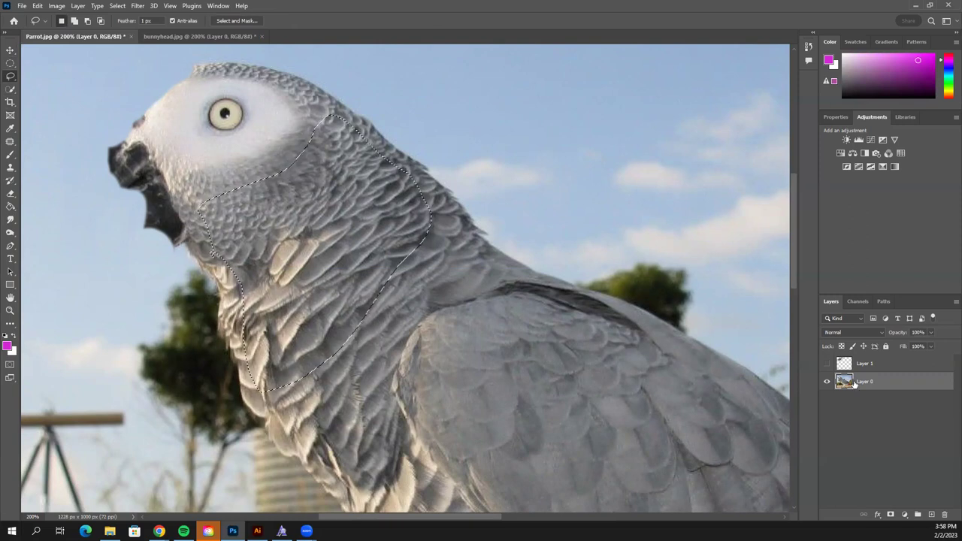
key(v)
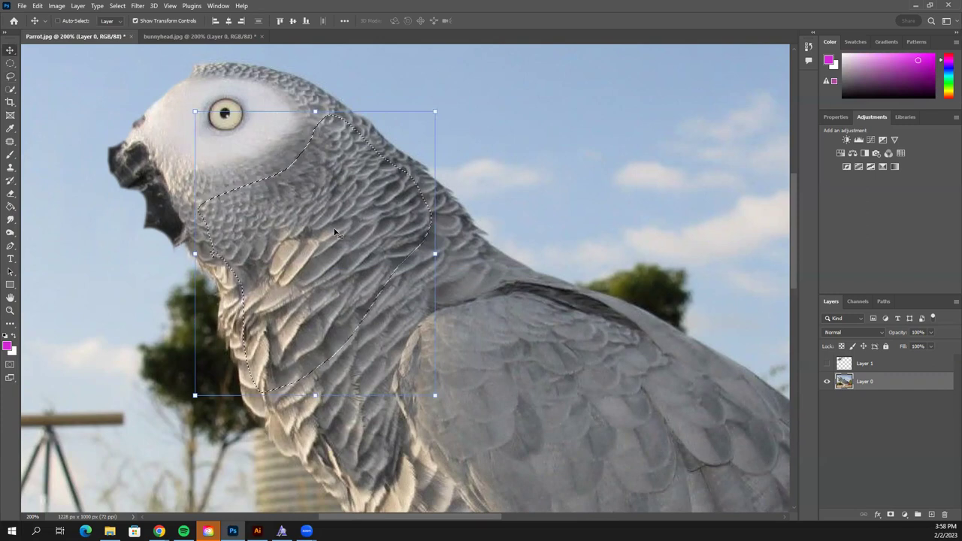
key(ctrl+j)
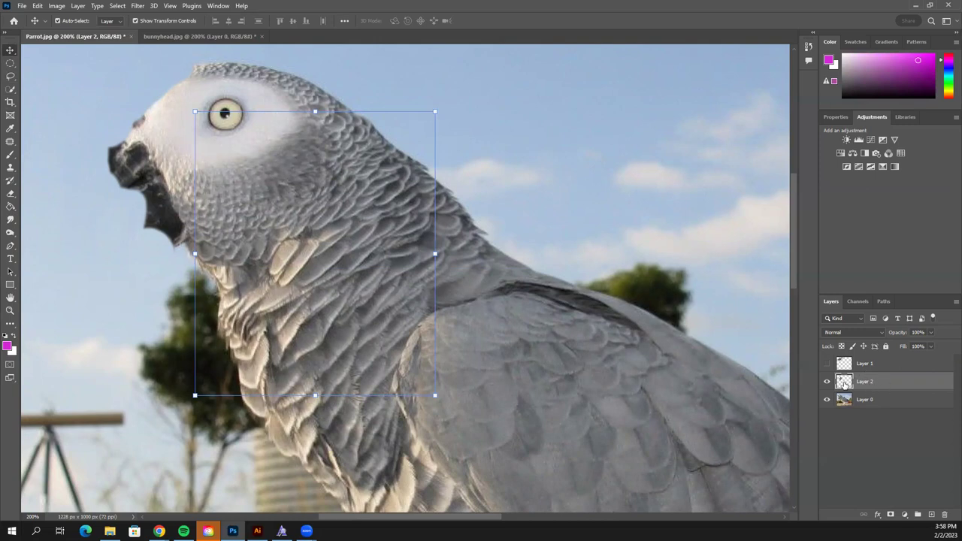
click(827, 399)
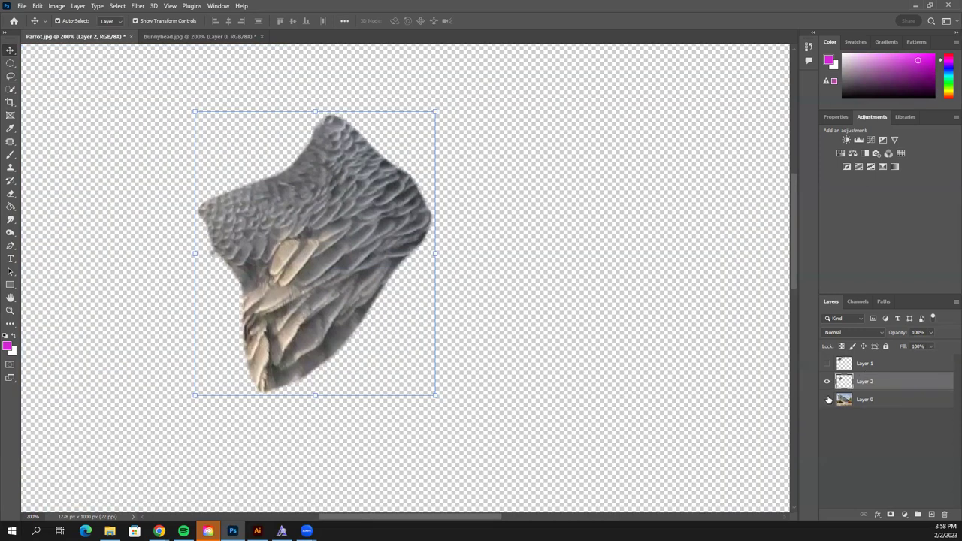
click(827, 399)
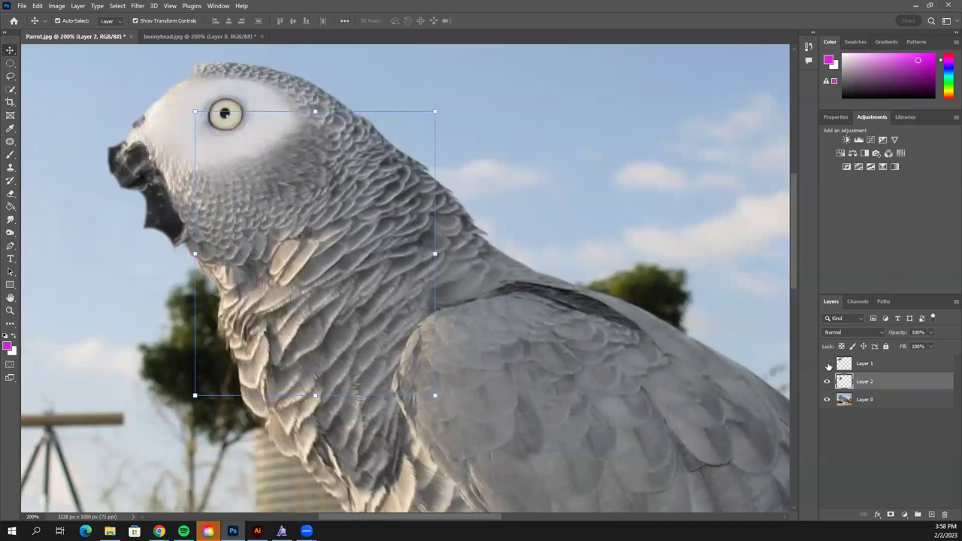
Step: Show the bunny's head layer and place it directly beneath the copied feathers layer
click(827, 363)
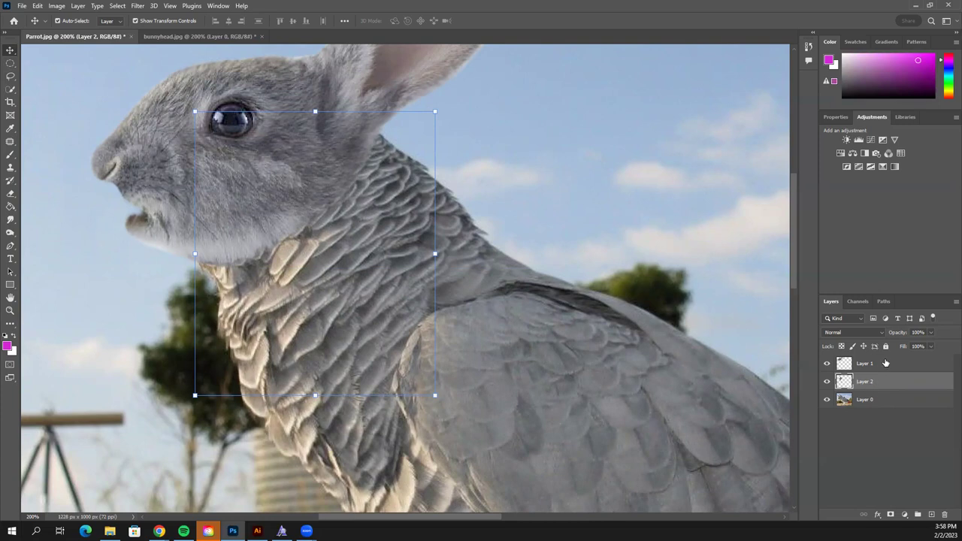
drag(890, 364, 895, 394)
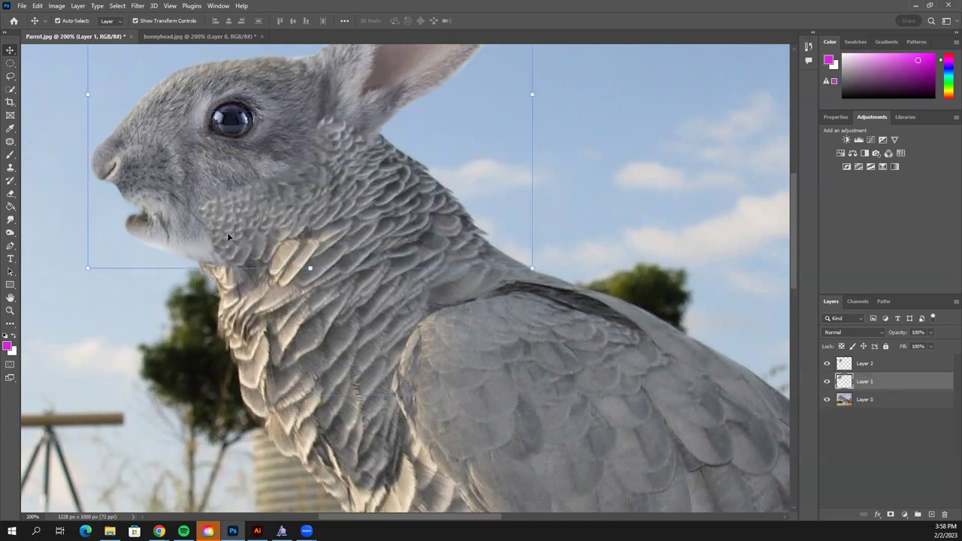
drag(905, 375, 913, 391)
Step: Compare the join with and without the copied feathers layer, then reduce that layer's opacity to 64%
click(861, 366)
click(827, 364)
click(827, 364)
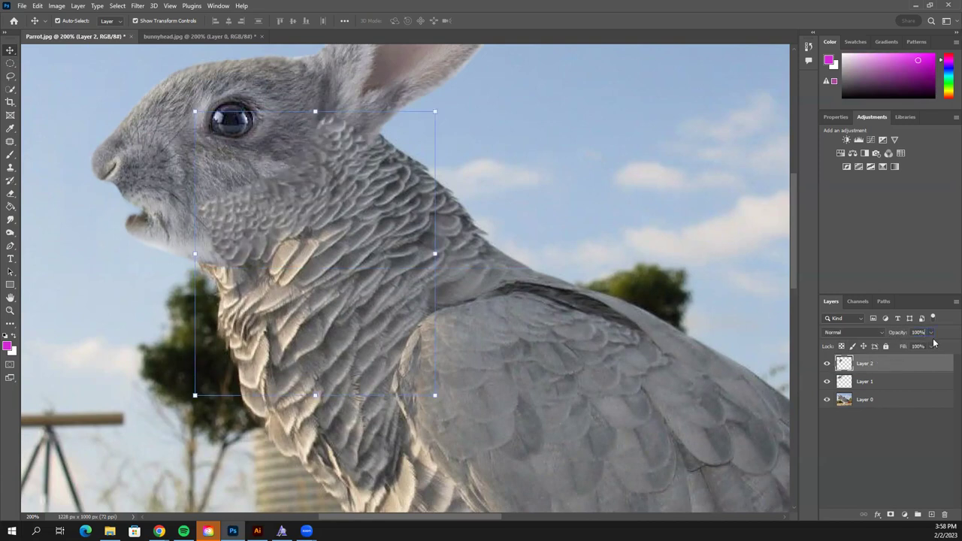
text(10)
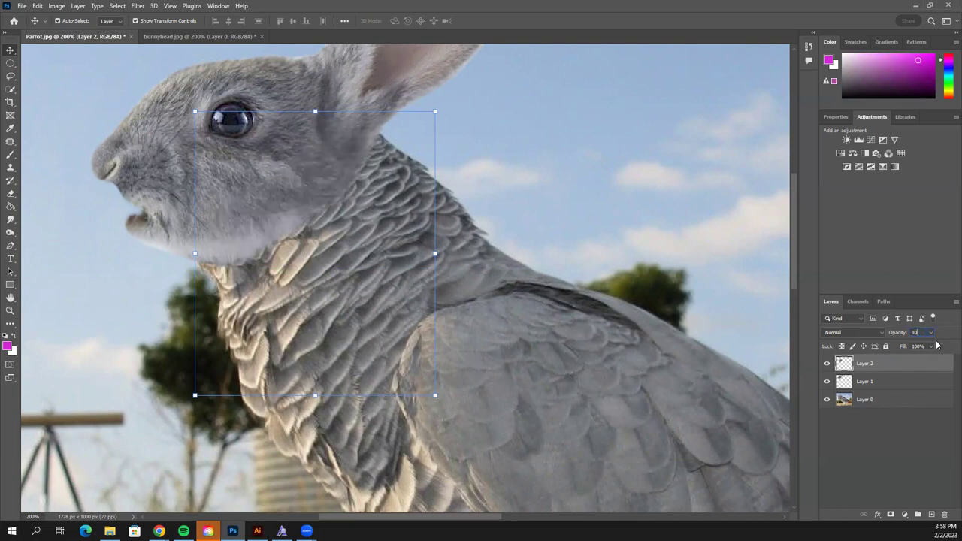
text(75)
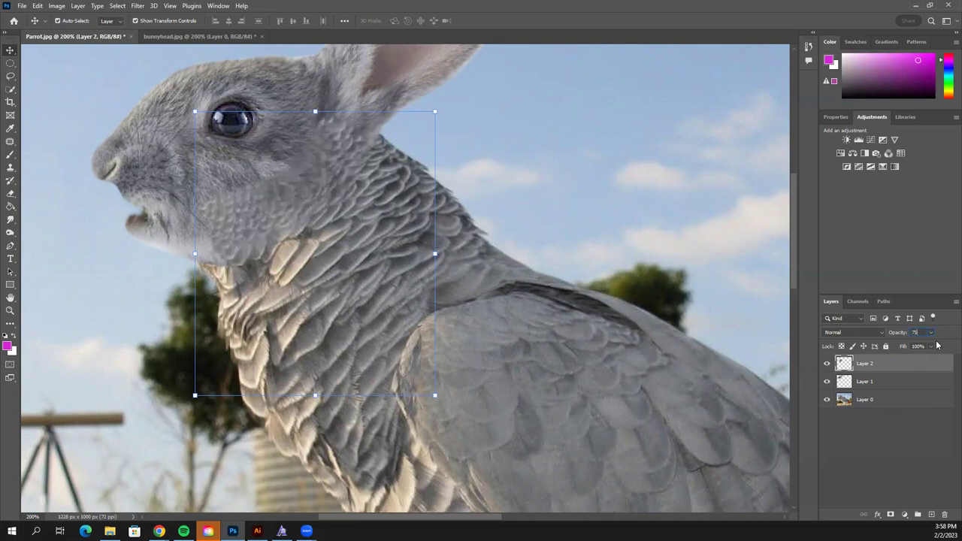
click(931, 334)
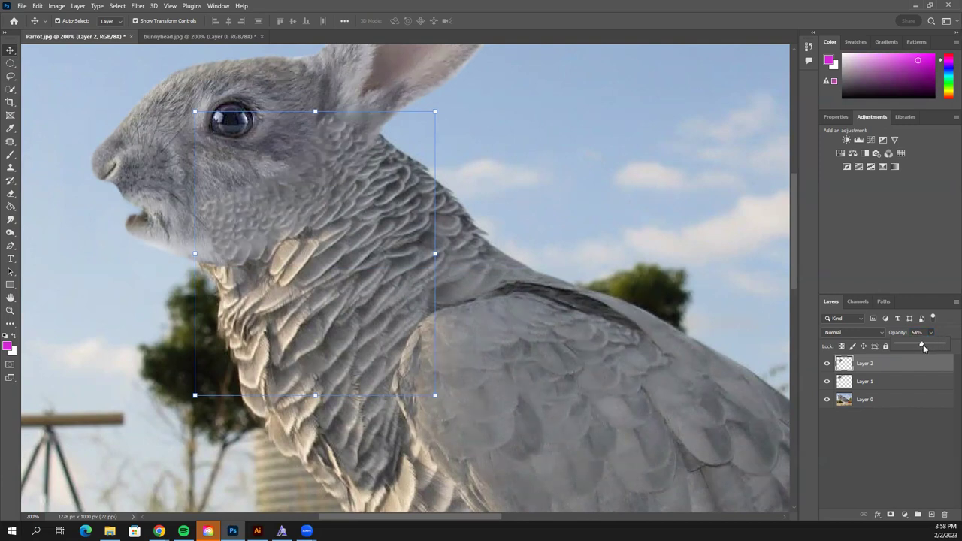
click(946, 332)
Step: Soften the copied feathers' edge across the bunny's cheek with a 72 px Eraser at 50% opacity
click(10, 195)
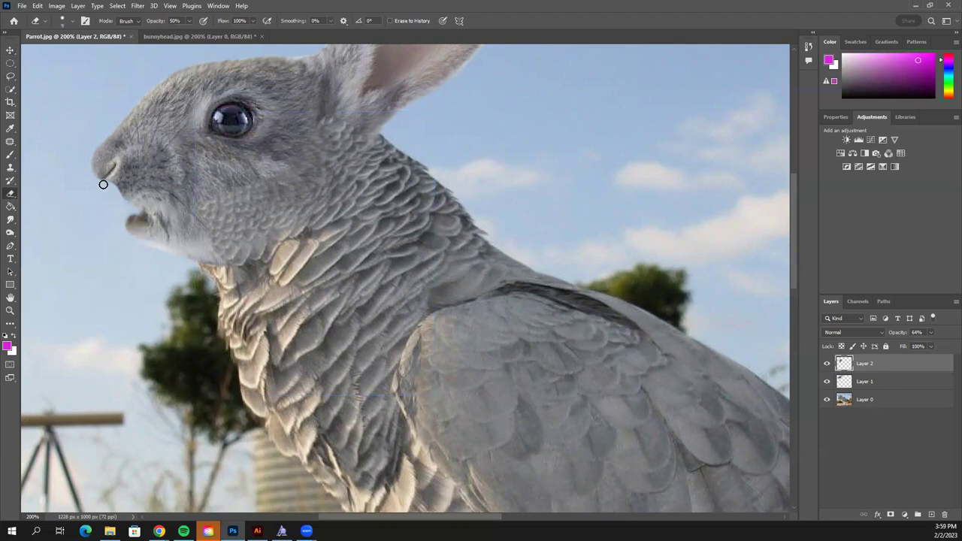
click(70, 20)
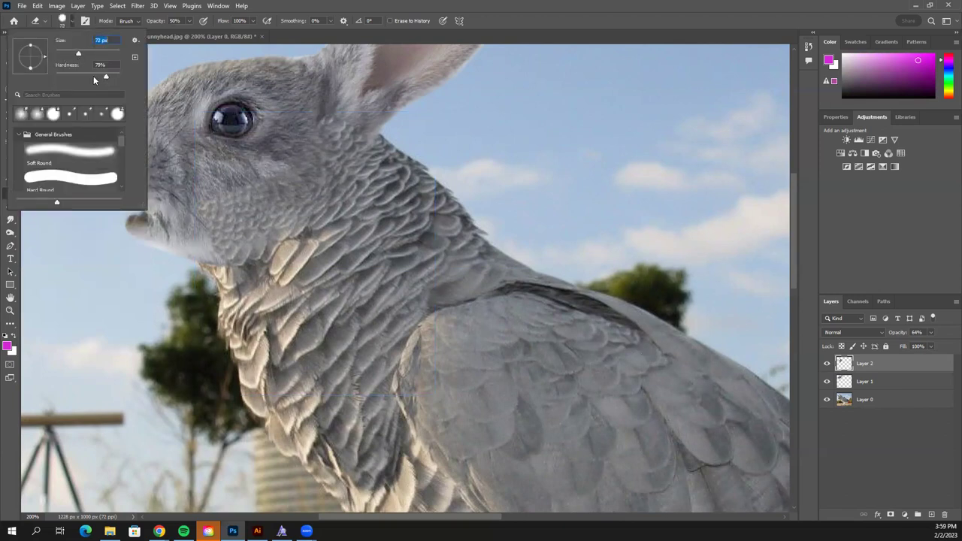
mouse_move(232, 163)
mouse_down()
mouse_move(239, 173)
mouse_move(215, 189)
mouse_move(251, 128)
mouse_move(305, 135)
mouse_move(337, 115)
mouse_move(265, 197)
mouse_up()
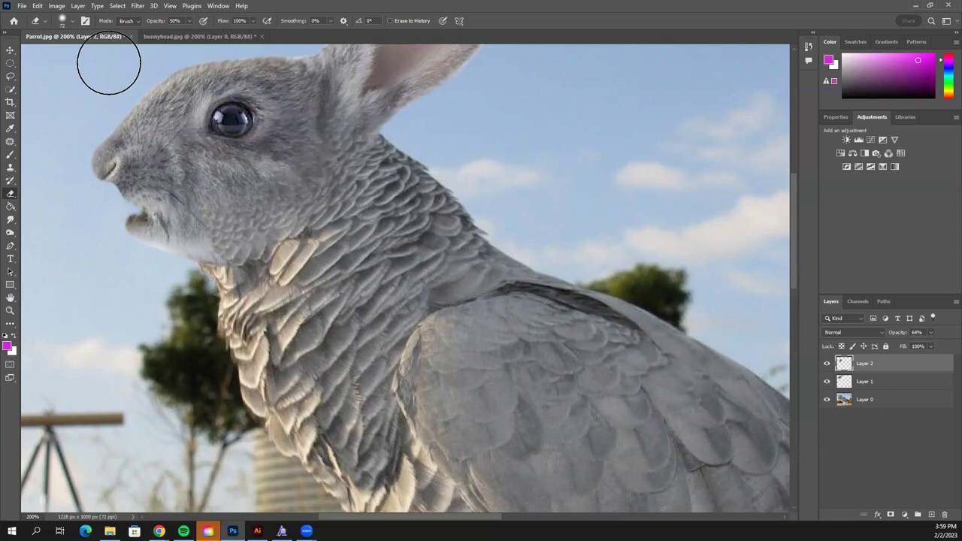
Step: Erase the remaining feather edges at the cheek, ear base and chin with a 50 px Eraser at 24% hardness, and check the blend
click(72, 23)
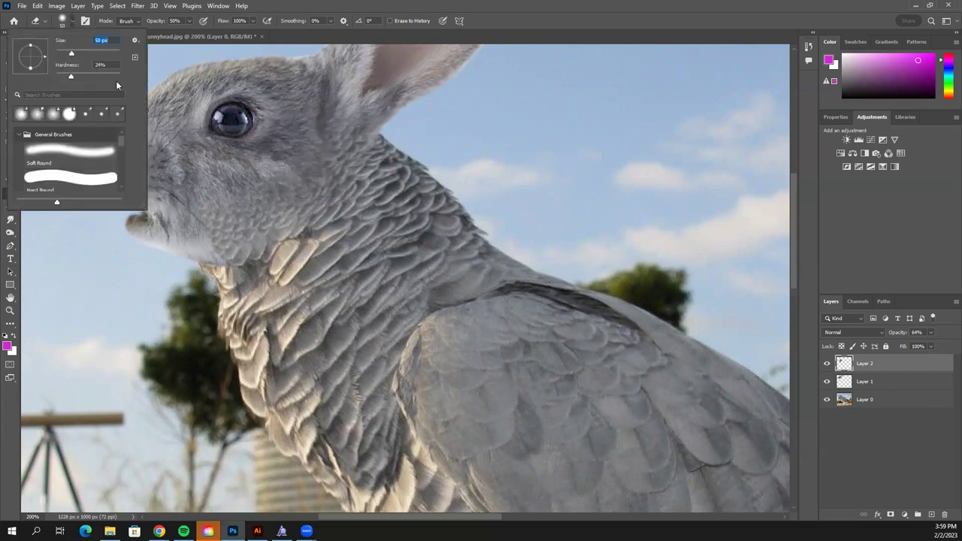
mouse_move(249, 174)
mouse_down()
mouse_move(270, 183)
mouse_move(224, 204)
mouse_move(215, 220)
mouse_up()
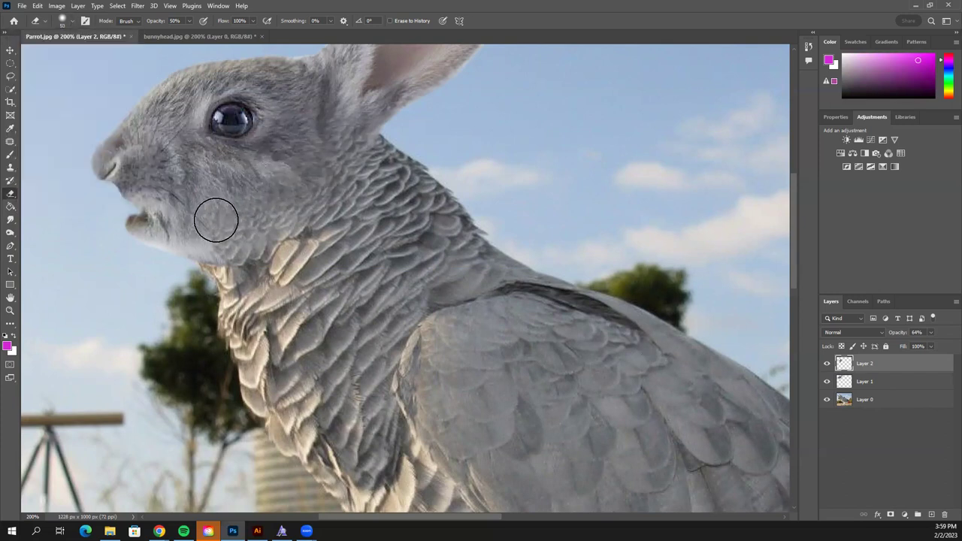
mouse_move(346, 139)
mouse_down()
mouse_move(366, 110)
mouse_move(362, 124)
mouse_up()
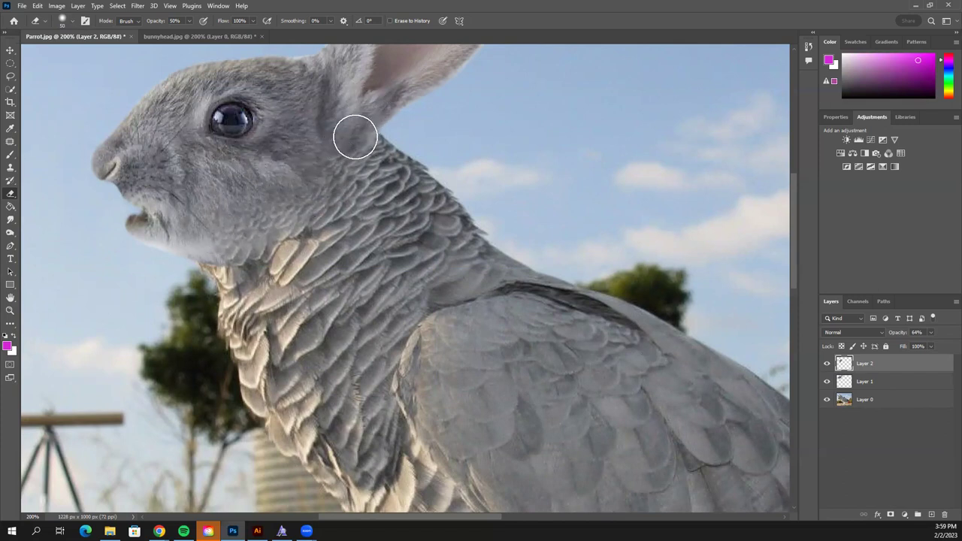
mouse_move(251, 265)
mouse_down()
mouse_move(198, 250)
mouse_move(254, 296)
mouse_move(235, 266)
mouse_move(185, 263)
mouse_up()
click(10, 49)
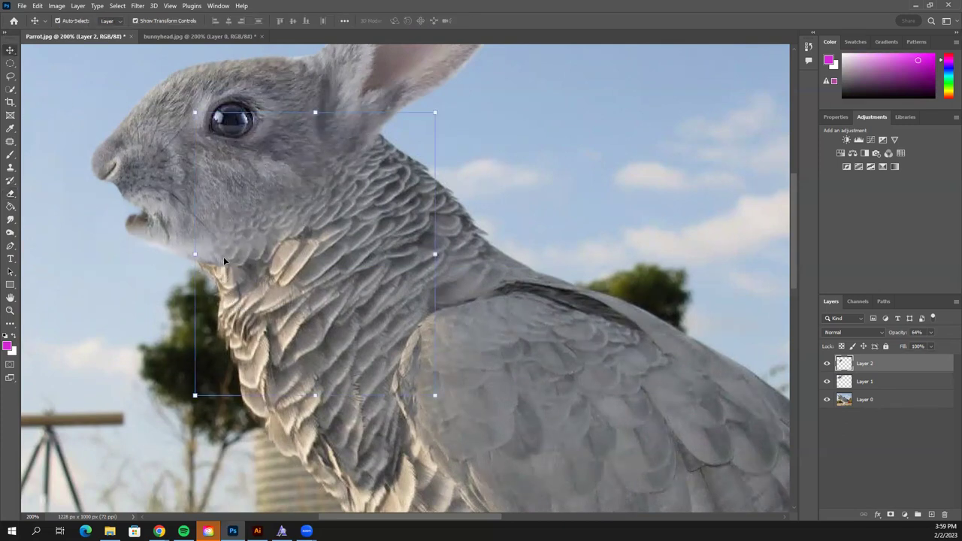
click(458, 146)
scroll(436, 184, up, 1)
scroll(375, 176, down, 2)
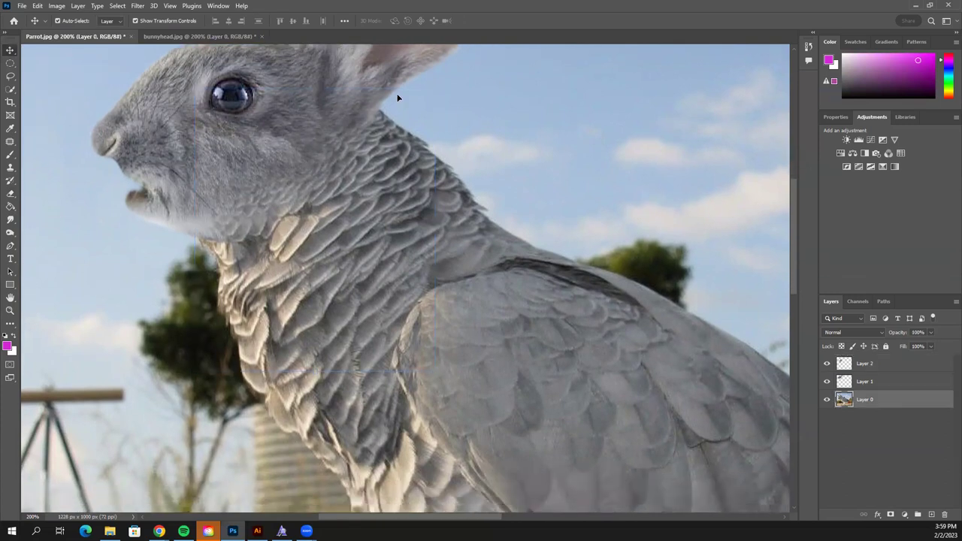
scroll(429, 177, up, 2)
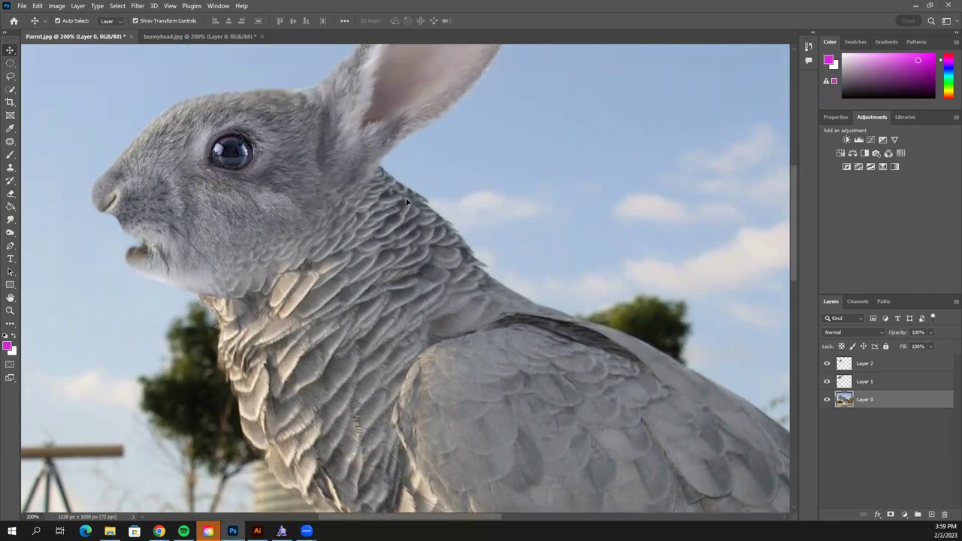
Step: Lighten the bunny's forehead and face on the head layer with the Dodge tool, using the Midtones range at 50% exposure
key(ctrl+0)
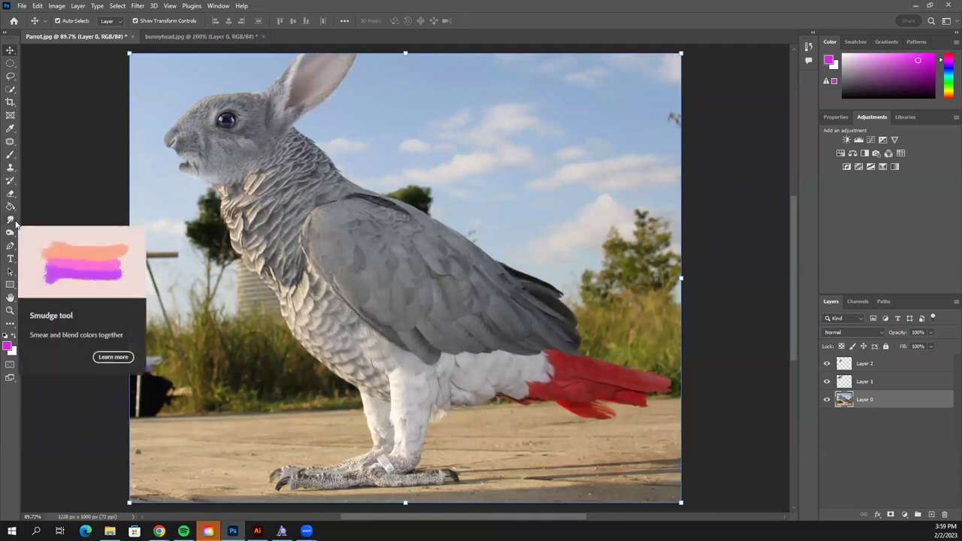
click(16, 223)
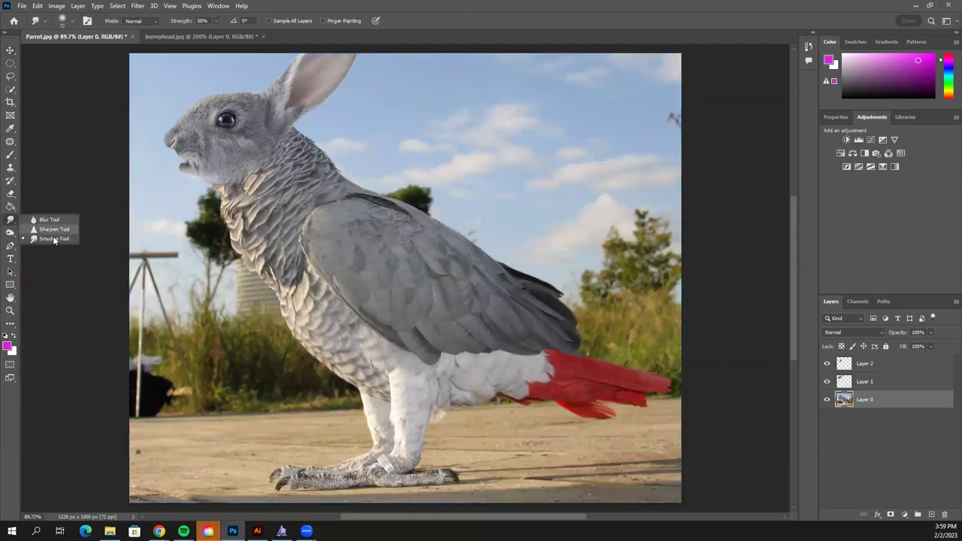
click(11, 234)
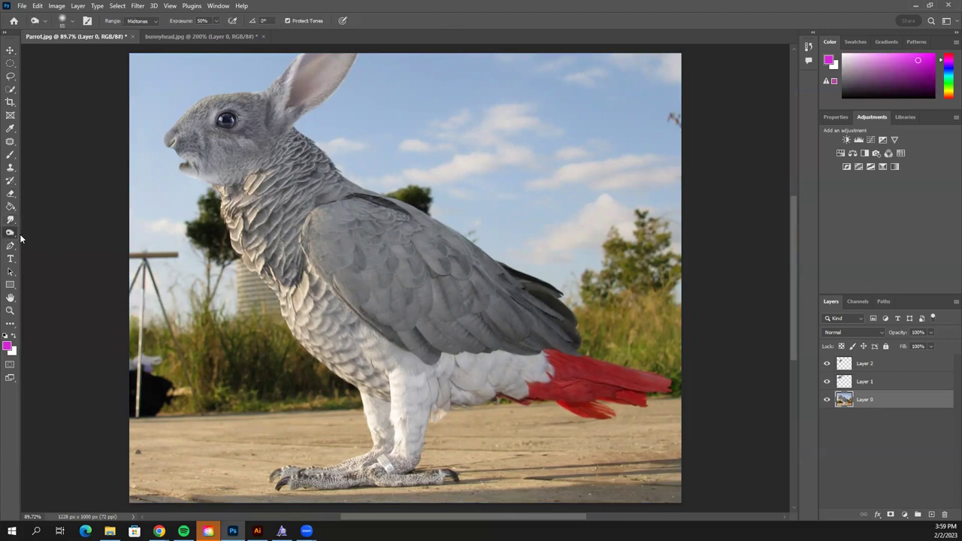
click(12, 238)
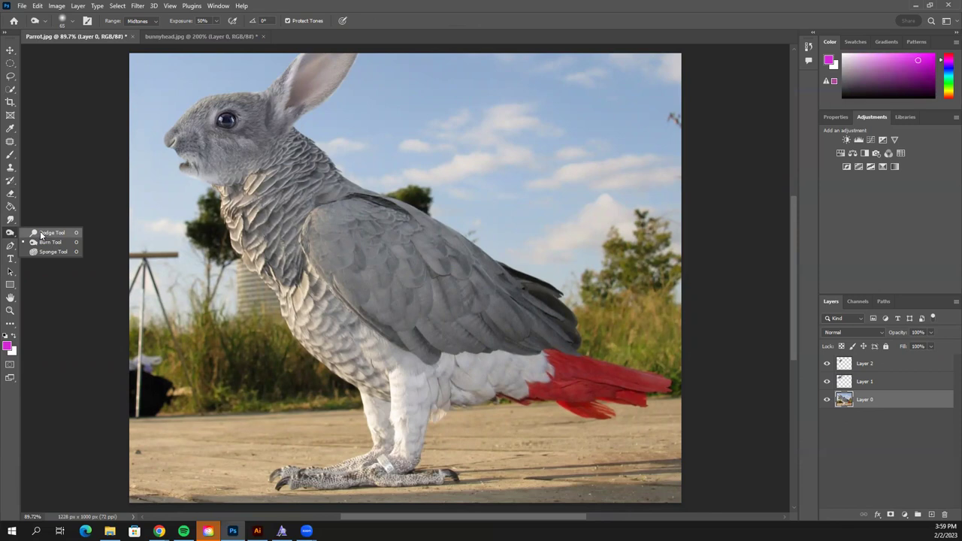
click(40, 232)
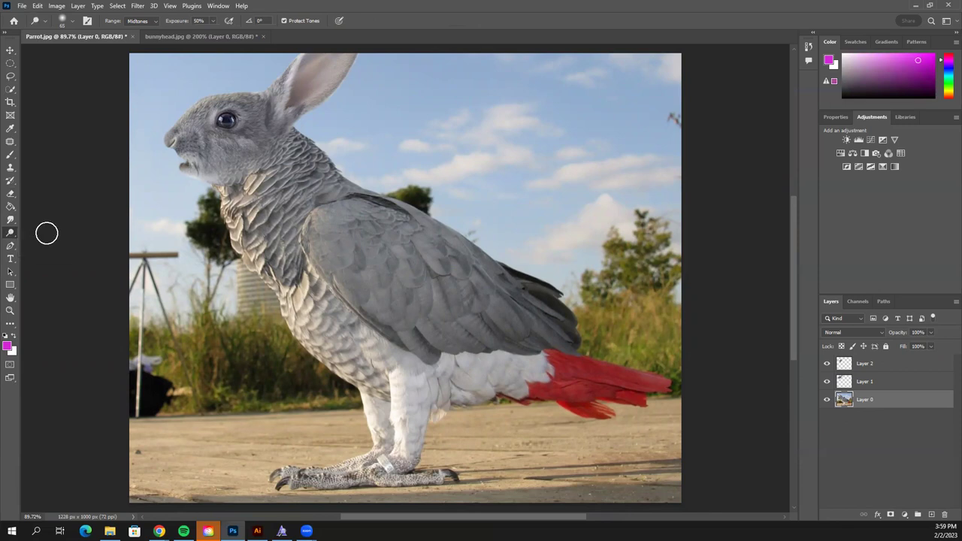
click(860, 384)
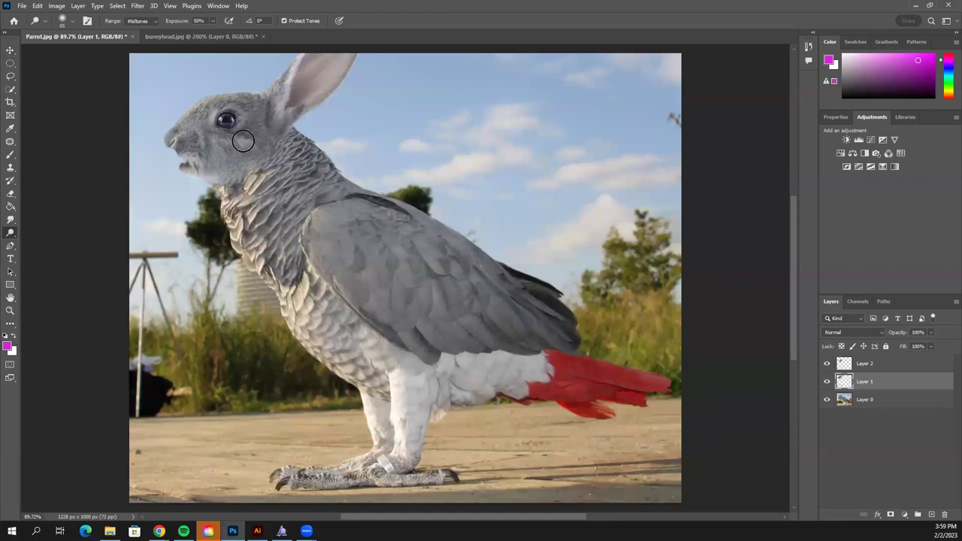
key(ctrl+plus)
key(ctrl+plus)
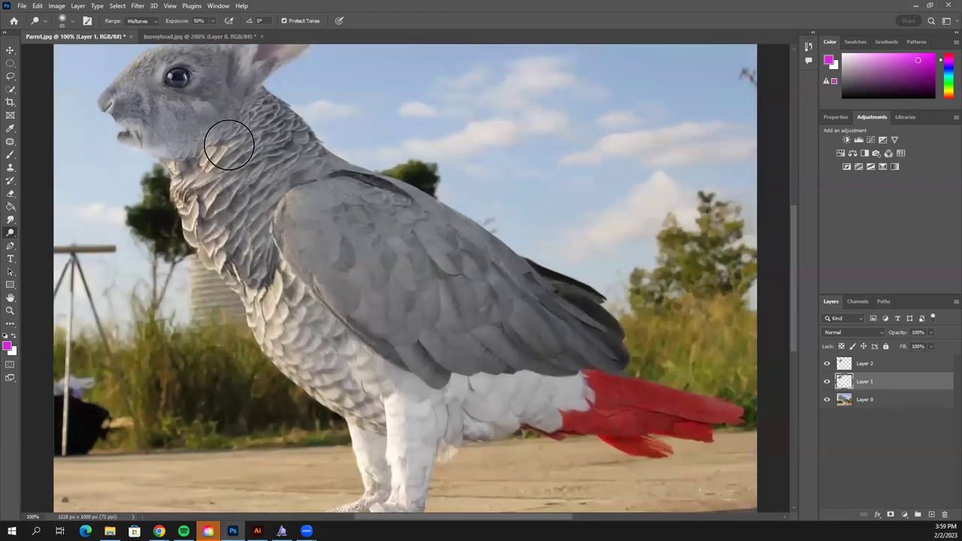
drag(392, 247, 450, 369)
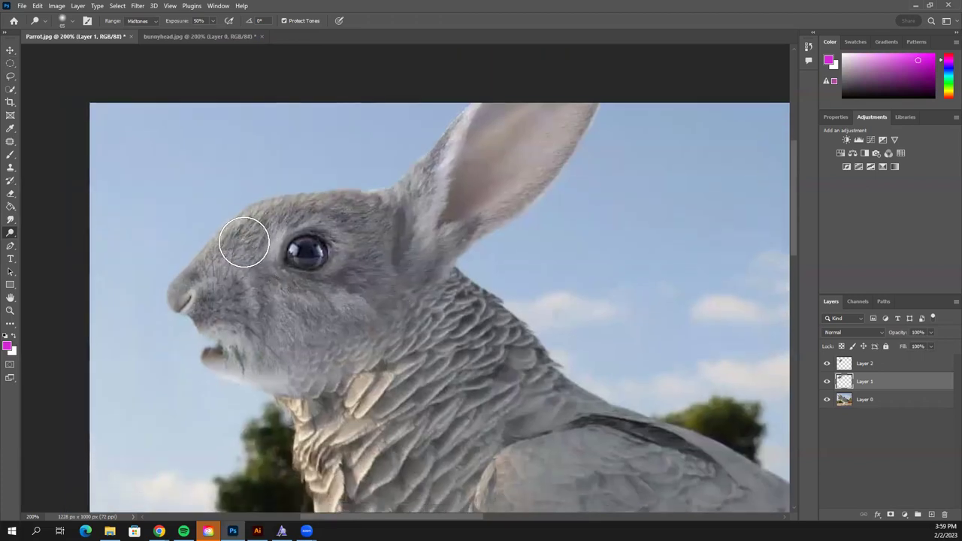
mouse_move(228, 253)
mouse_down()
mouse_move(248, 221)
mouse_move(389, 196)
mouse_move(422, 168)
mouse_move(351, 213)
mouse_move(241, 230)
mouse_move(180, 282)
mouse_move(227, 237)
mouse_move(448, 159)
mouse_move(469, 124)
mouse_move(476, 296)
mouse_move(465, 312)
mouse_move(507, 357)
mouse_move(420, 314)
mouse_up()
Step: Lighten the parrot's front neck and breast feathers on the parrot photo layer with the Dodge tool
scroll(420, 314, down, 5)
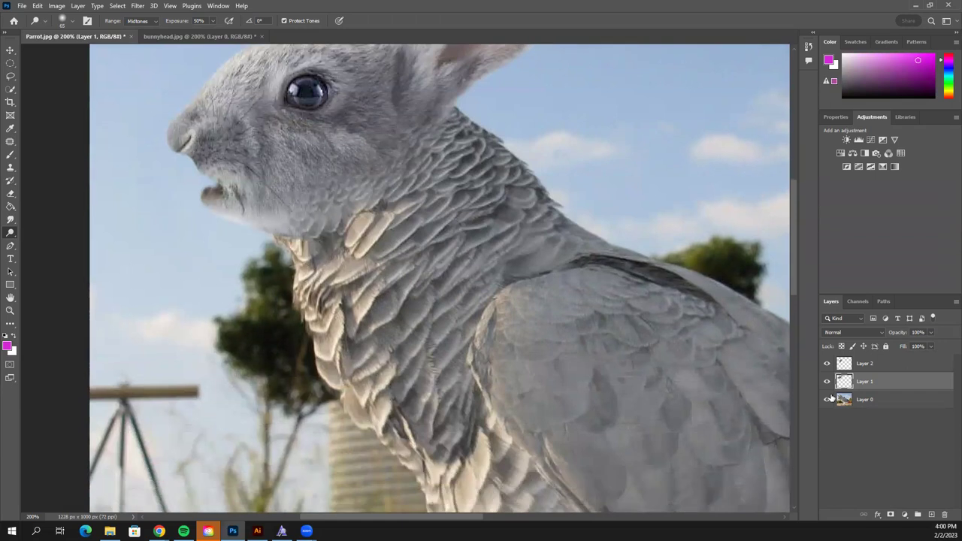
click(899, 403)
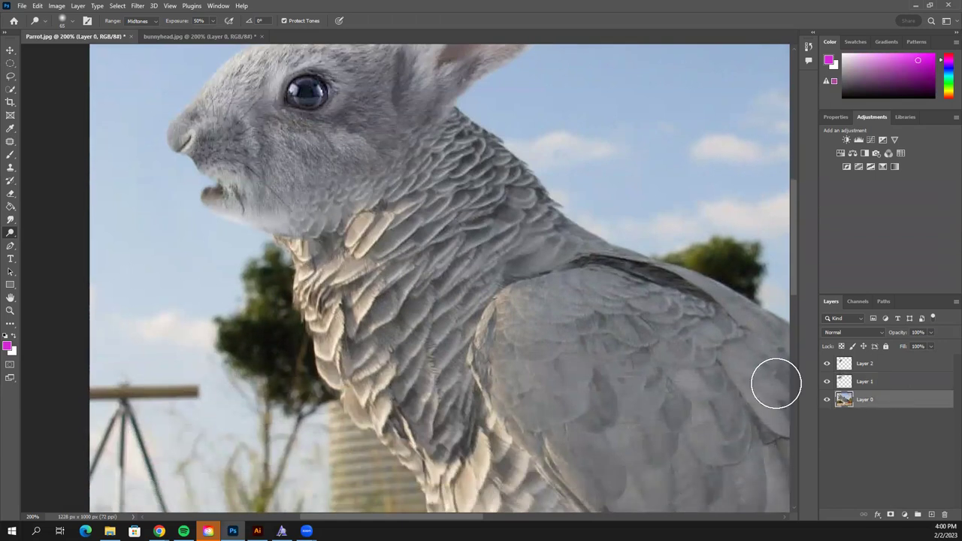
scroll(329, 230, down, 1)
mouse_move(301, 220)
mouse_down()
mouse_move(361, 350)
mouse_move(333, 242)
mouse_move(363, 229)
mouse_move(374, 209)
mouse_move(327, 225)
mouse_move(353, 349)
mouse_move(336, 287)
mouse_move(440, 454)
mouse_move(461, 401)
mouse_up()
scroll(461, 402, down, 2)
scroll(504, 408, down, 5)
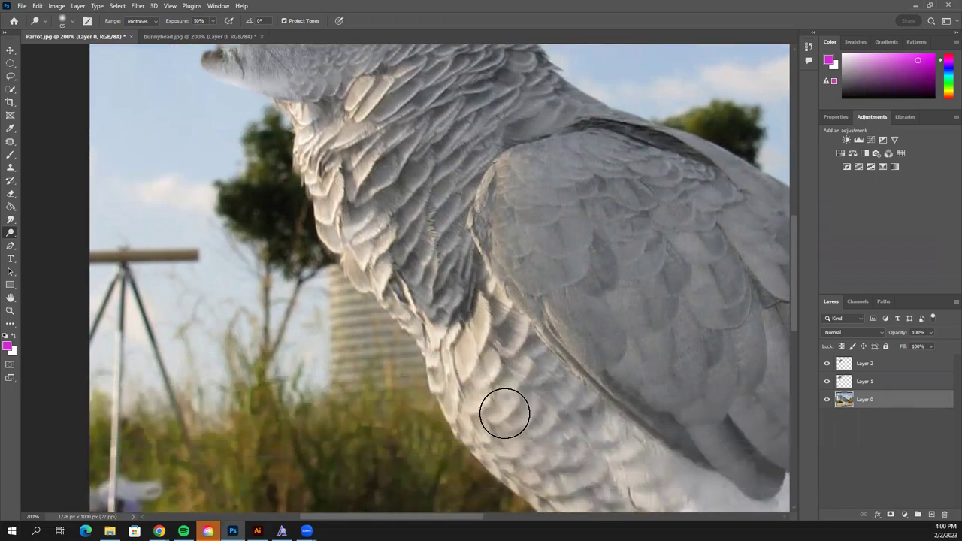
drag(521, 443, 529, 444)
Step: Lighten the bunny's chin and the throat edge on the head layer, Layer 1, with the Dodge tool
scroll(533, 431, up, 5)
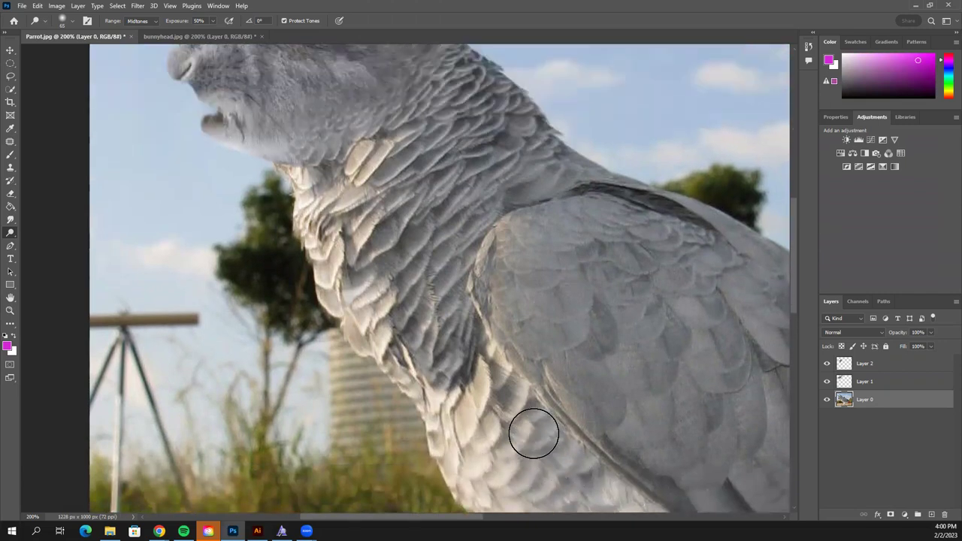
click(876, 385)
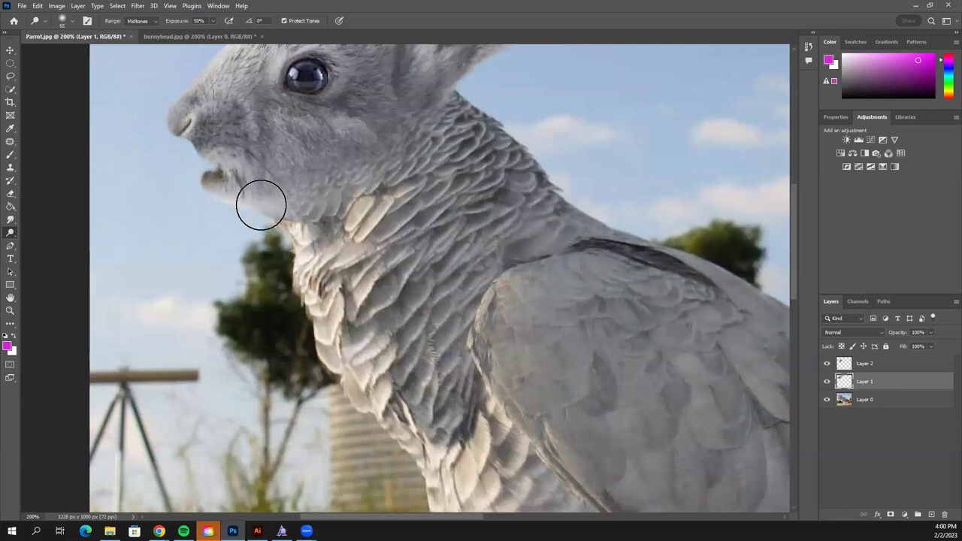
mouse_move(299, 219)
mouse_down()
mouse_move(280, 208)
mouse_move(344, 223)
mouse_up()
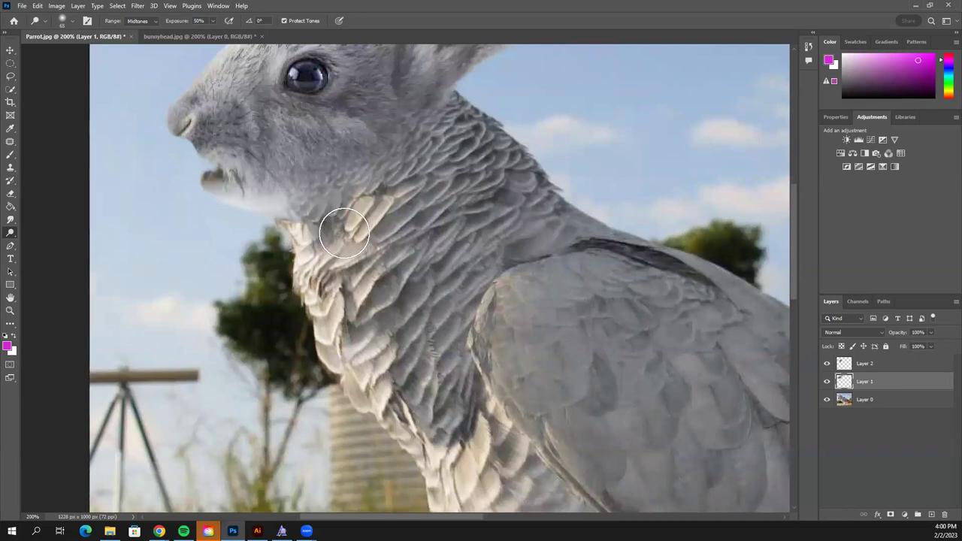
Step: Darken the bunny's ear and back of the head with the Burn tool, Midtones at 50% exposure, and make the parrot photo layer active
key(ctrl+0)
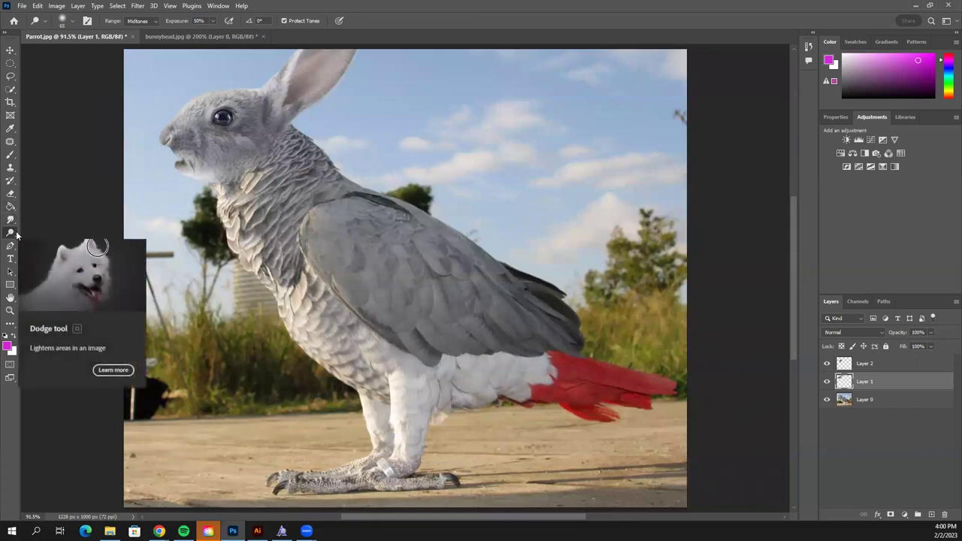
right_click(11, 234)
click(35, 244)
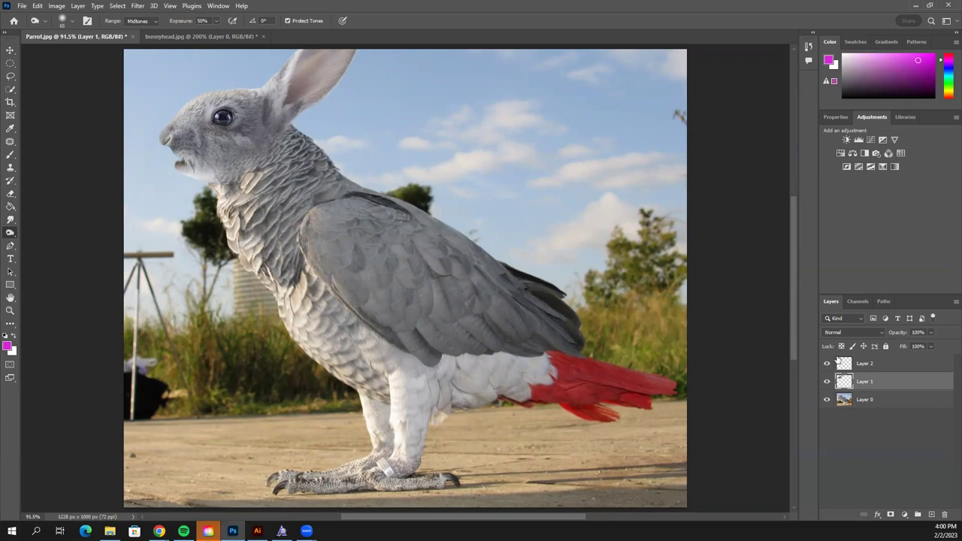
mouse_move(259, 135)
mouse_down()
mouse_move(353, 54)
mouse_move(264, 131)
mouse_move(270, 137)
mouse_move(340, 79)
mouse_move(261, 168)
mouse_move(296, 103)
mouse_move(338, 70)
mouse_move(375, 156)
mouse_up()
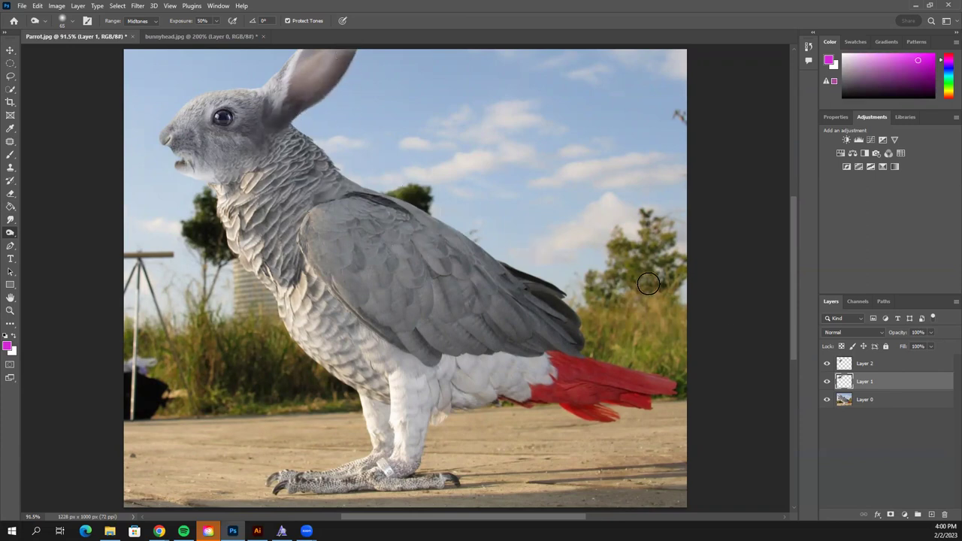
click(862, 404)
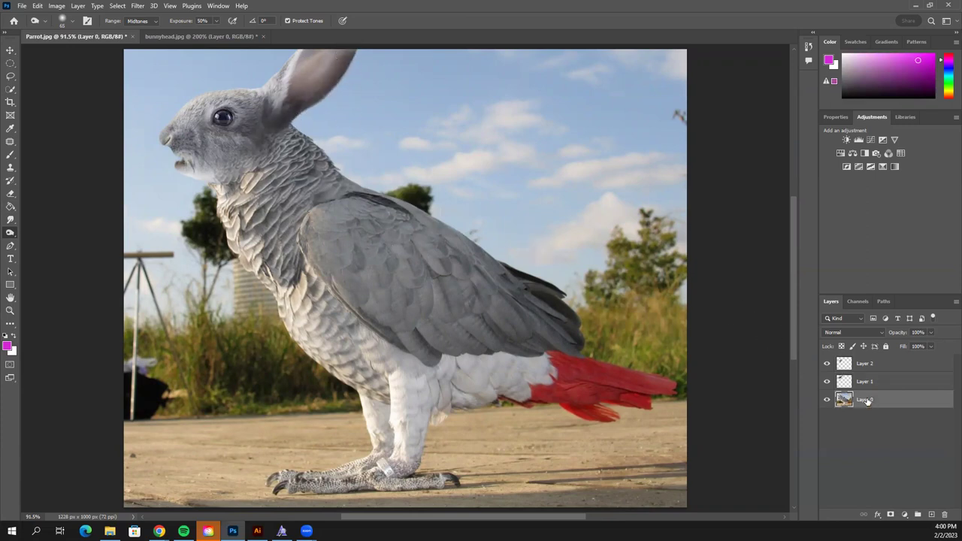
mouse_move(304, 145)
mouse_down()
mouse_move(330, 167)
mouse_move(303, 136)
mouse_move(343, 206)
mouse_move(428, 253)
mouse_move(339, 234)
mouse_move(356, 221)
mouse_move(435, 273)
mouse_move(438, 297)
mouse_move(361, 286)
mouse_move(424, 289)
mouse_move(453, 239)
mouse_move(477, 306)
mouse_move(442, 310)
mouse_move(465, 319)
mouse_move(515, 296)
mouse_move(504, 273)
mouse_move(501, 295)
mouse_up()
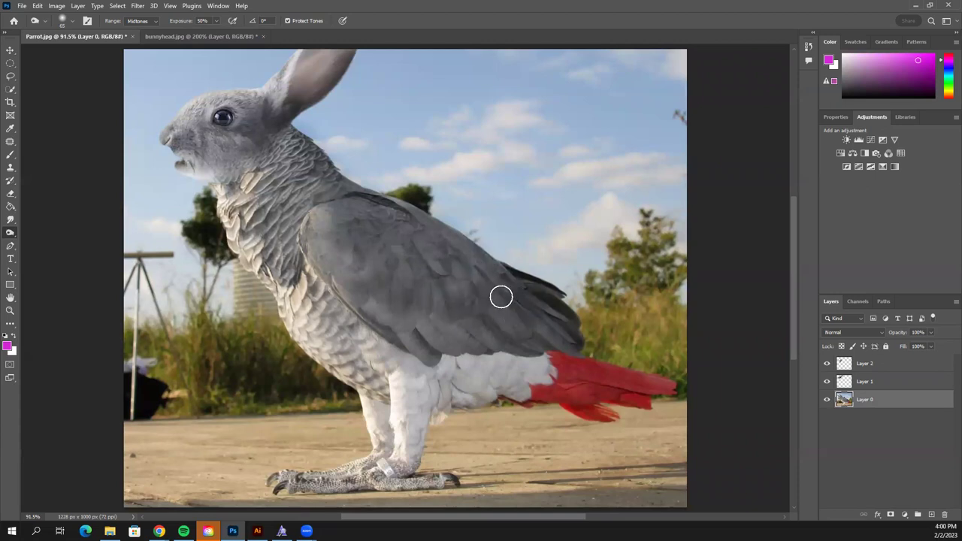
mouse_move(438, 239)
mouse_down()
mouse_move(411, 237)
mouse_move(406, 223)
mouse_move(423, 243)
mouse_move(401, 262)
mouse_move(390, 252)
mouse_move(394, 231)
mouse_move(350, 193)
mouse_move(337, 157)
mouse_move(304, 129)
mouse_move(285, 136)
mouse_move(348, 169)
mouse_move(462, 278)
mouse_move(500, 261)
mouse_move(492, 289)
mouse_move(544, 300)
mouse_move(474, 244)
mouse_move(358, 185)
mouse_move(307, 121)
mouse_move(338, 145)
mouse_up()
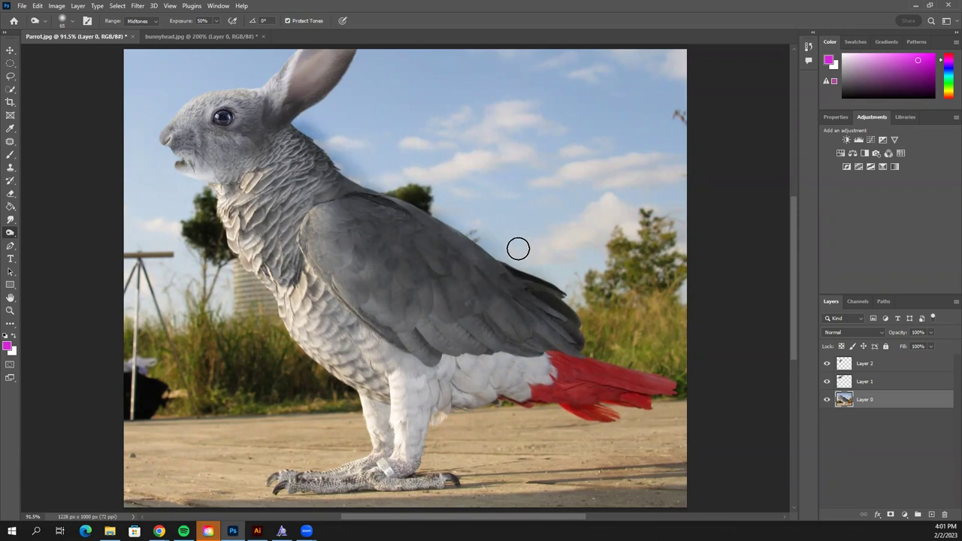
key(ctrl+z)
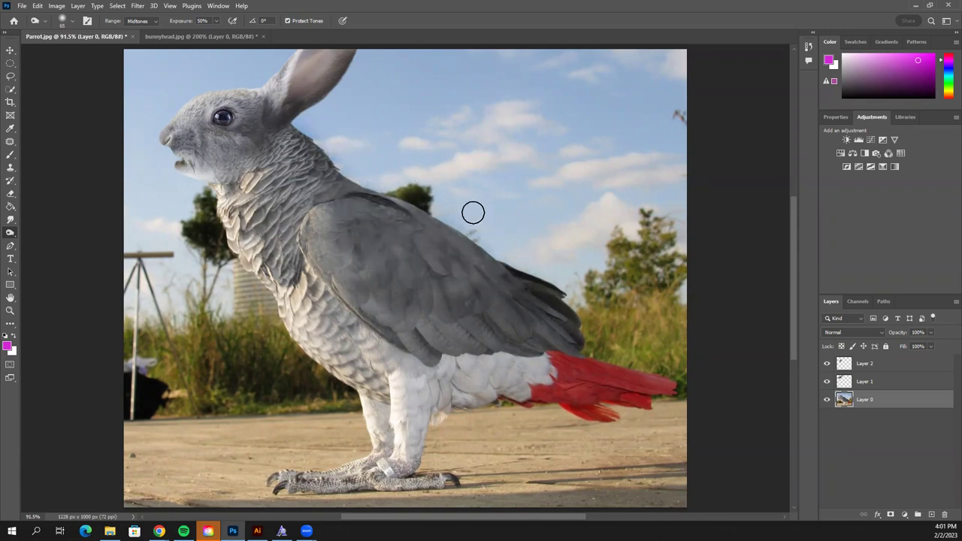
key(ctrl+z)
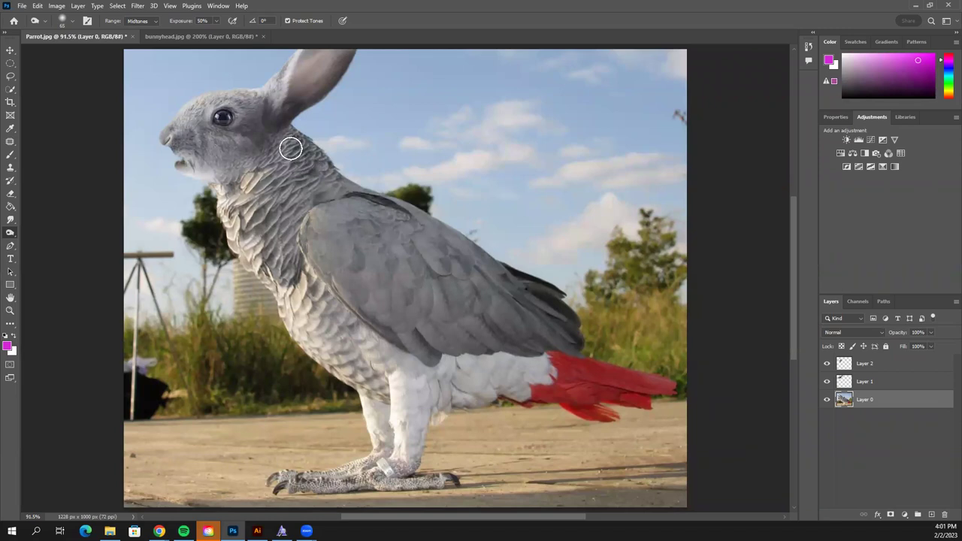
Step: Darken the parrot's nape, back and upper wing on the photo layer with the Burn tool, and activate the copied-feathers layer, Layer 2
mouse_move(312, 168)
mouse_down()
mouse_move(354, 211)
mouse_move(344, 194)
mouse_move(462, 251)
mouse_move(400, 212)
mouse_move(414, 228)
mouse_move(358, 219)
mouse_move(352, 230)
mouse_move(413, 281)
mouse_move(442, 270)
mouse_move(524, 288)
mouse_move(522, 297)
mouse_move(422, 298)
mouse_move(403, 281)
mouse_move(476, 314)
mouse_move(518, 307)
mouse_move(386, 219)
mouse_move(410, 232)
mouse_move(386, 227)
mouse_move(428, 258)
mouse_move(420, 263)
mouse_move(449, 245)
mouse_move(468, 255)
mouse_move(463, 281)
mouse_move(506, 282)
mouse_move(422, 249)
mouse_move(305, 156)
mouse_move(339, 177)
mouse_move(326, 173)
mouse_move(350, 205)
mouse_move(336, 208)
mouse_move(448, 249)
mouse_move(431, 250)
mouse_move(524, 295)
mouse_up()
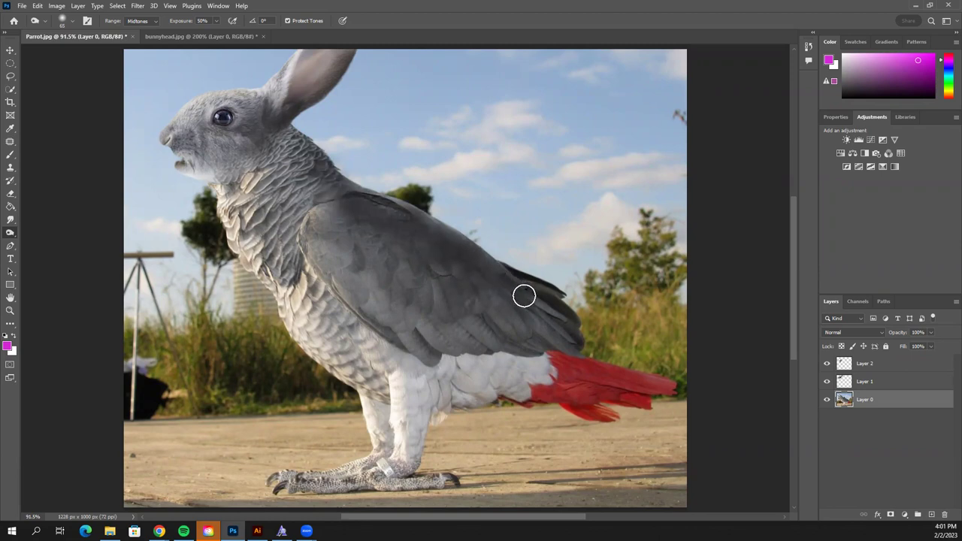
click(877, 366)
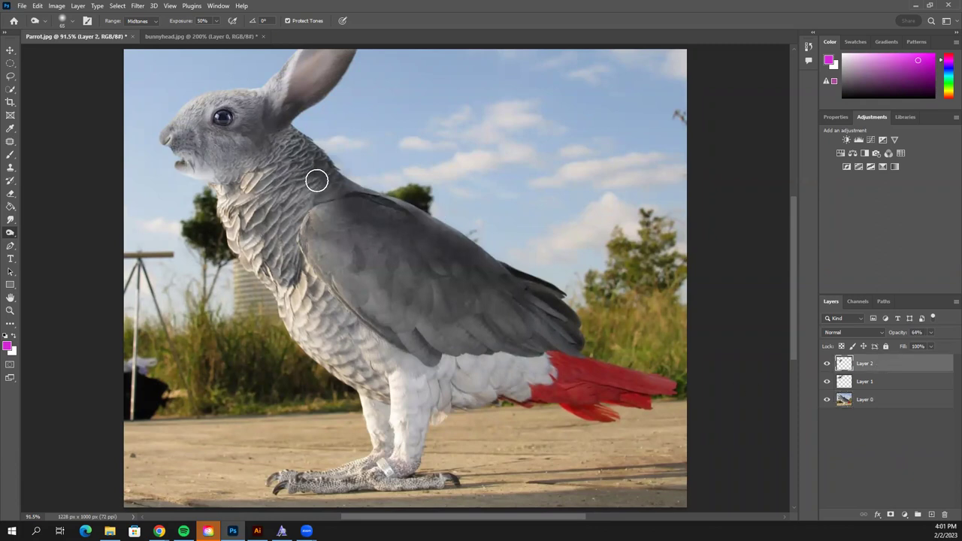